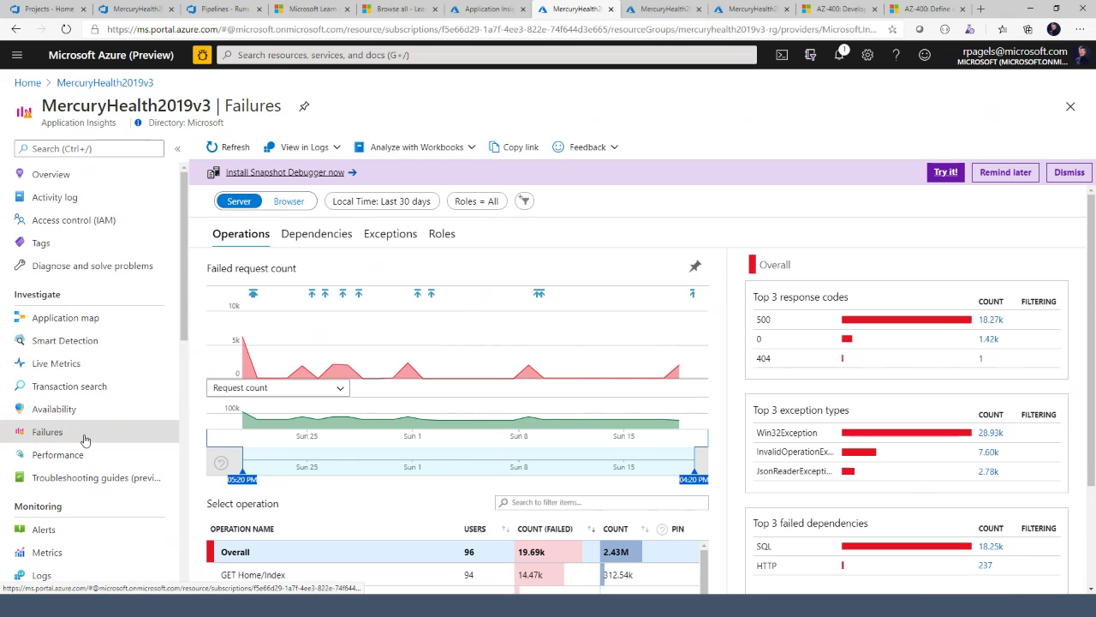
Review the top failure categories, drill into the overall failed operations to list samples, and dismiss the Snapshot Debugger banner
scroll(783, 447, down, 2)
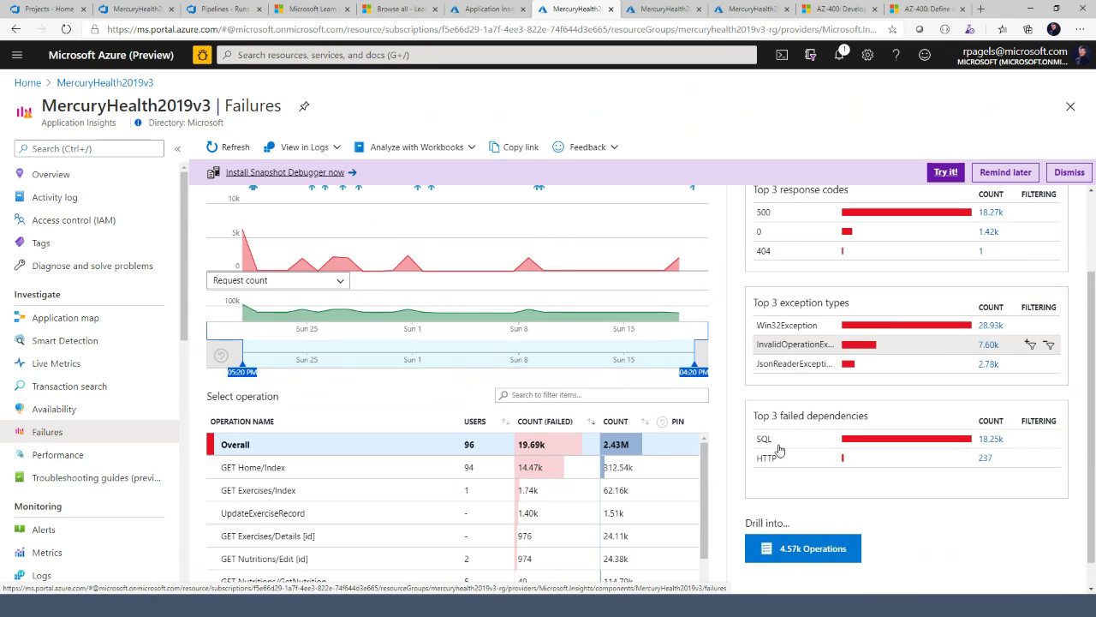
scroll(782, 433, up, 1)
scroll(782, 426, down, 2)
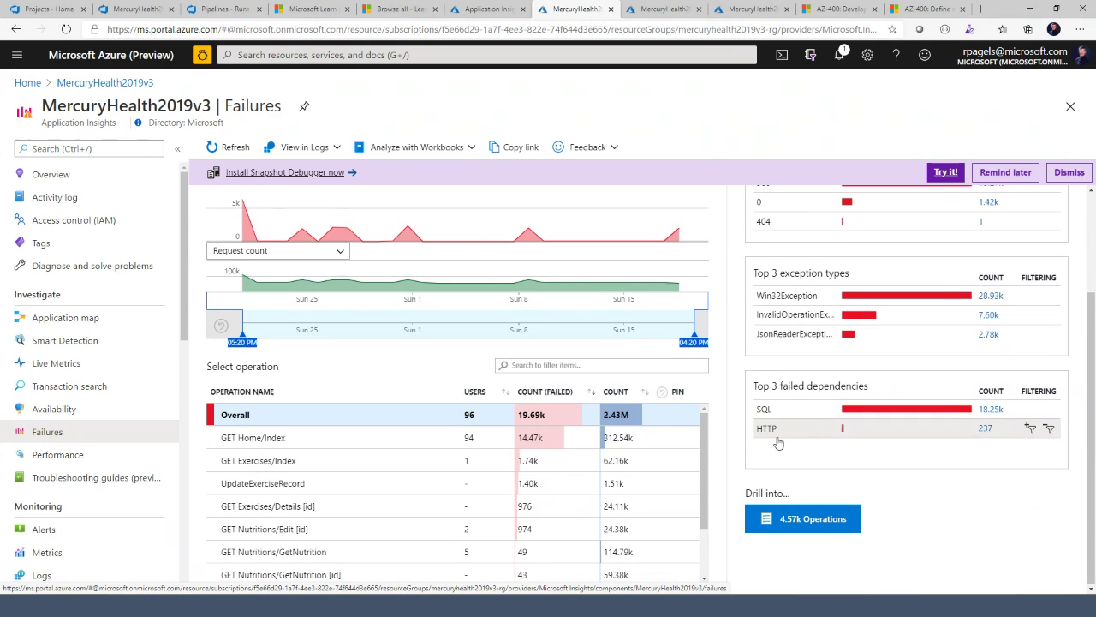
click(813, 518)
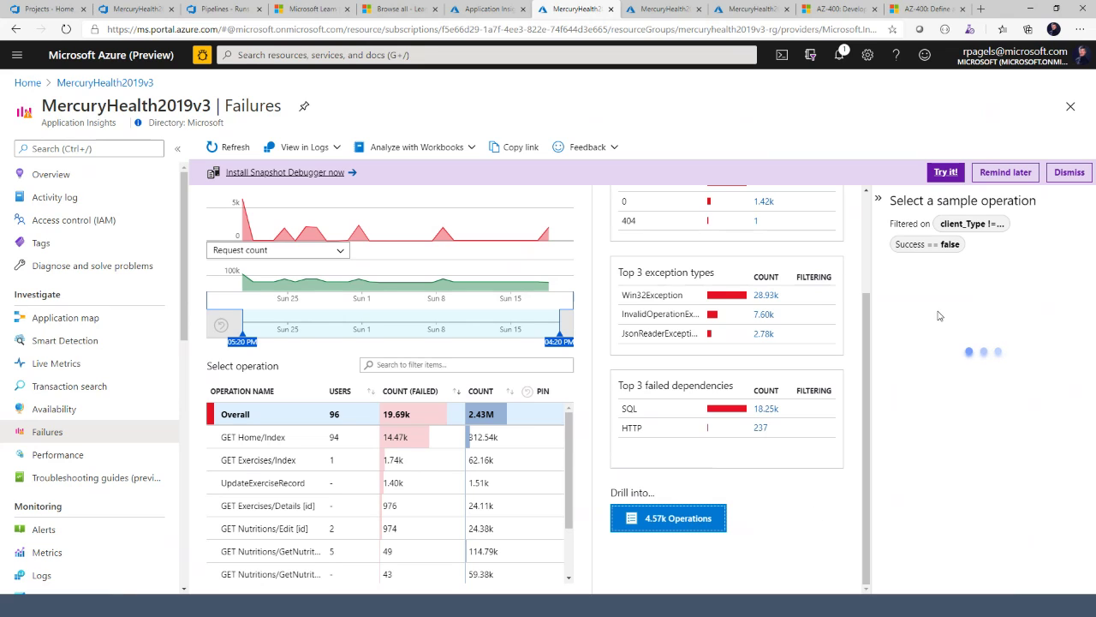
click(1069, 172)
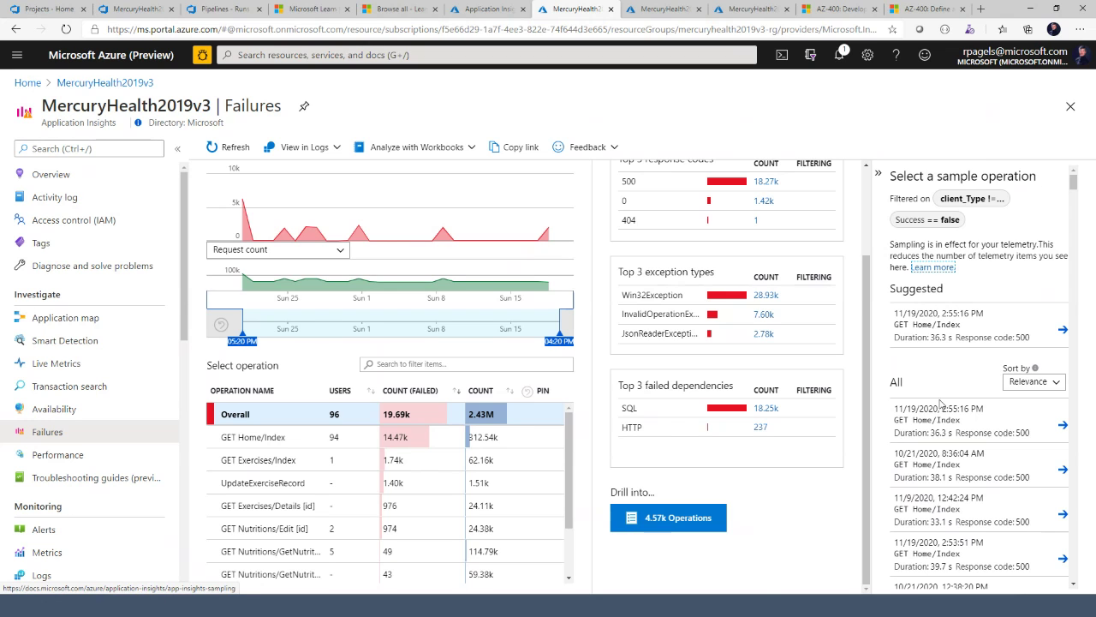
Open the suggested GET Home/Index sample and inspect the details of its failed mercuryhealth-database dependency
click(950, 339)
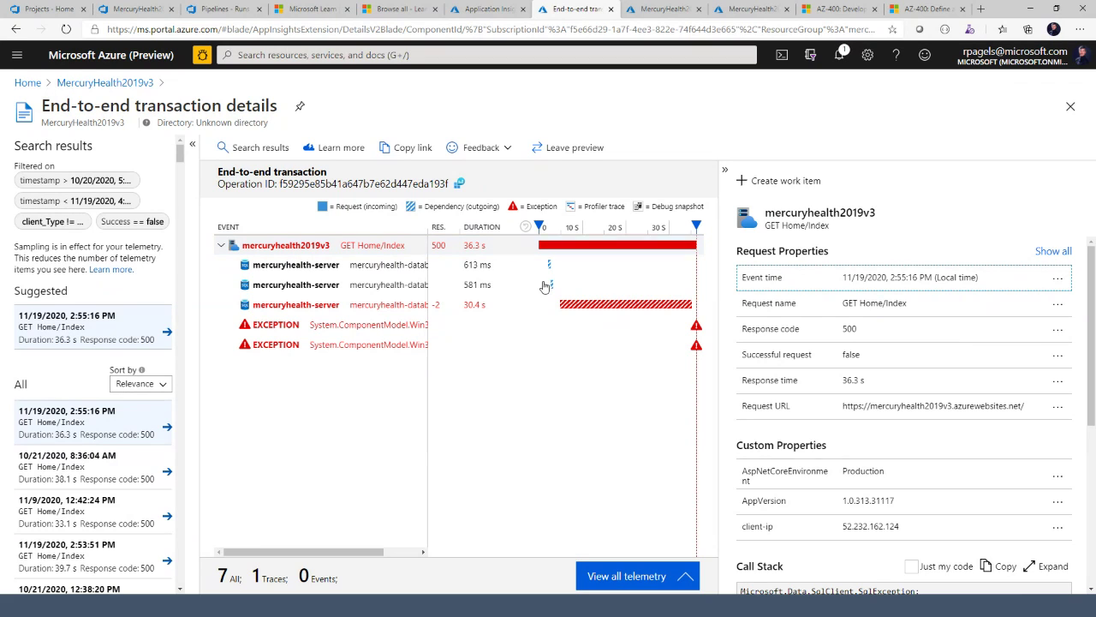
click(315, 308)
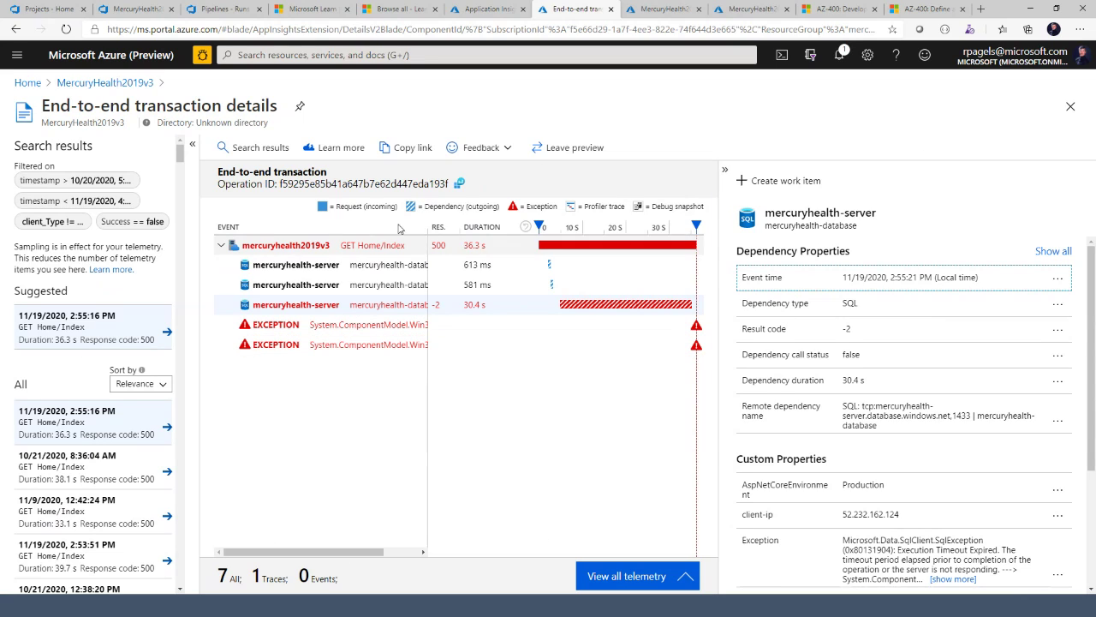
click(193, 144)
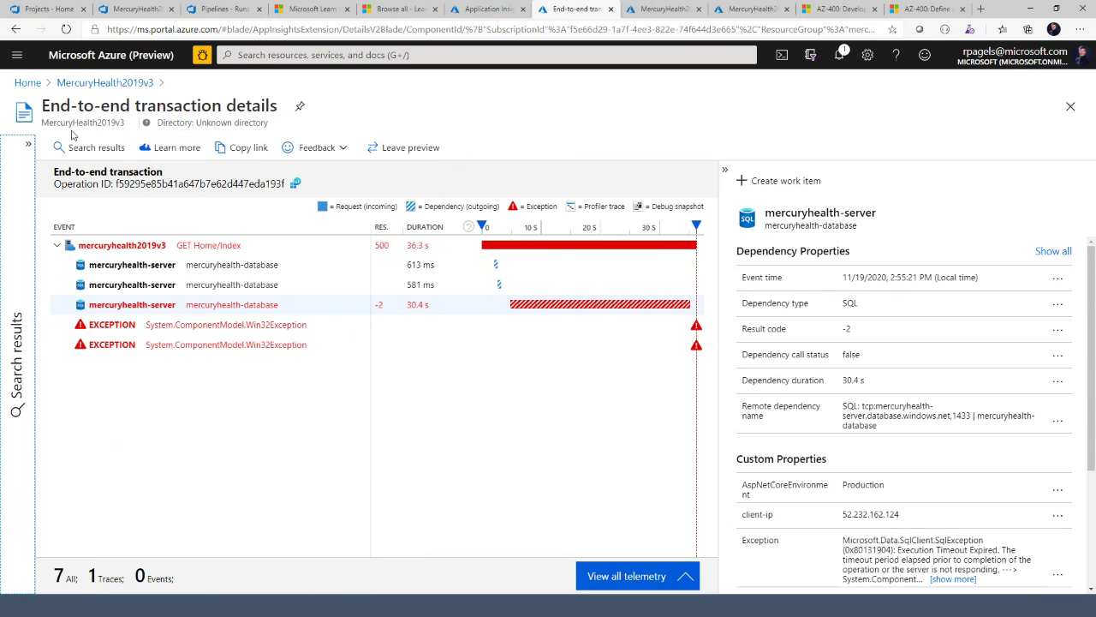
click(29, 144)
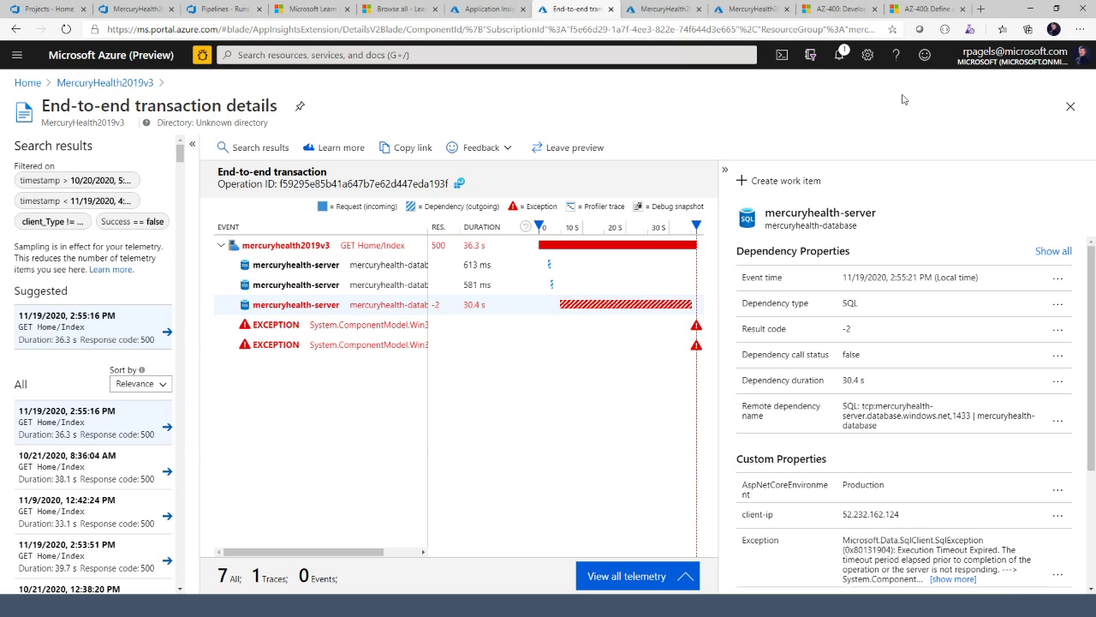
Leave the transaction details, open the Performance view of MercuryHealth2019v3, and set its time range to the last 7 days
click(137, 83)
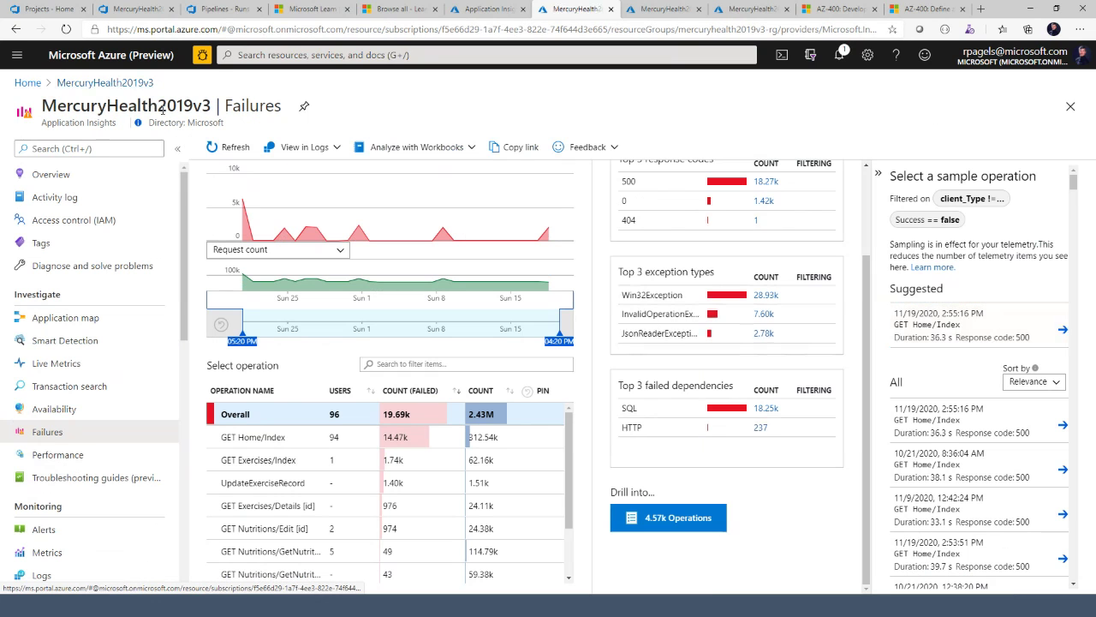
click(53, 454)
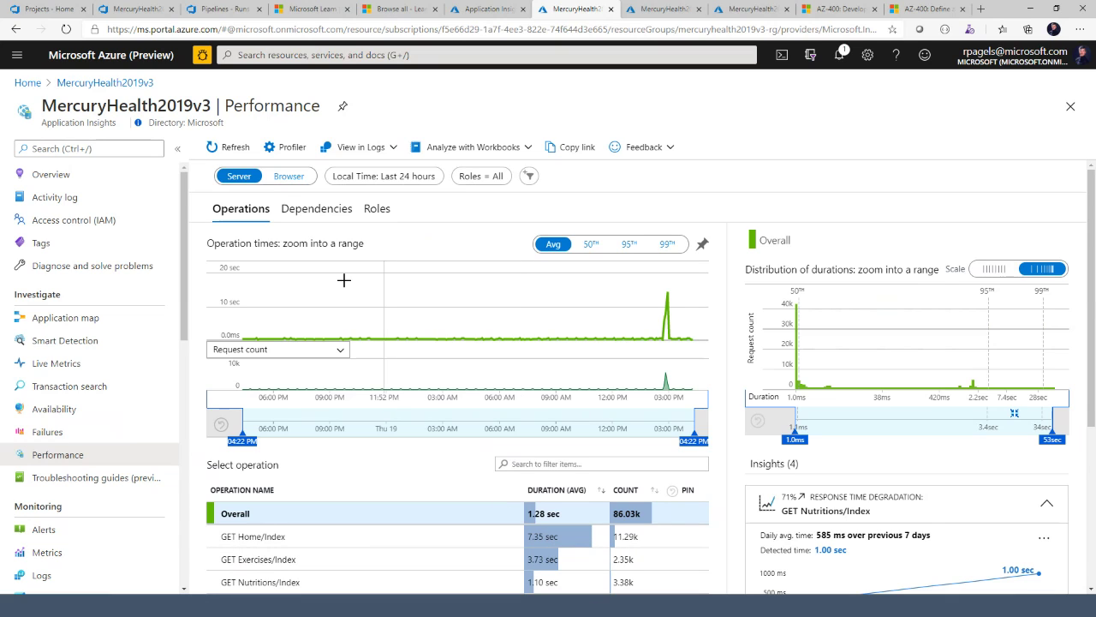
click(364, 176)
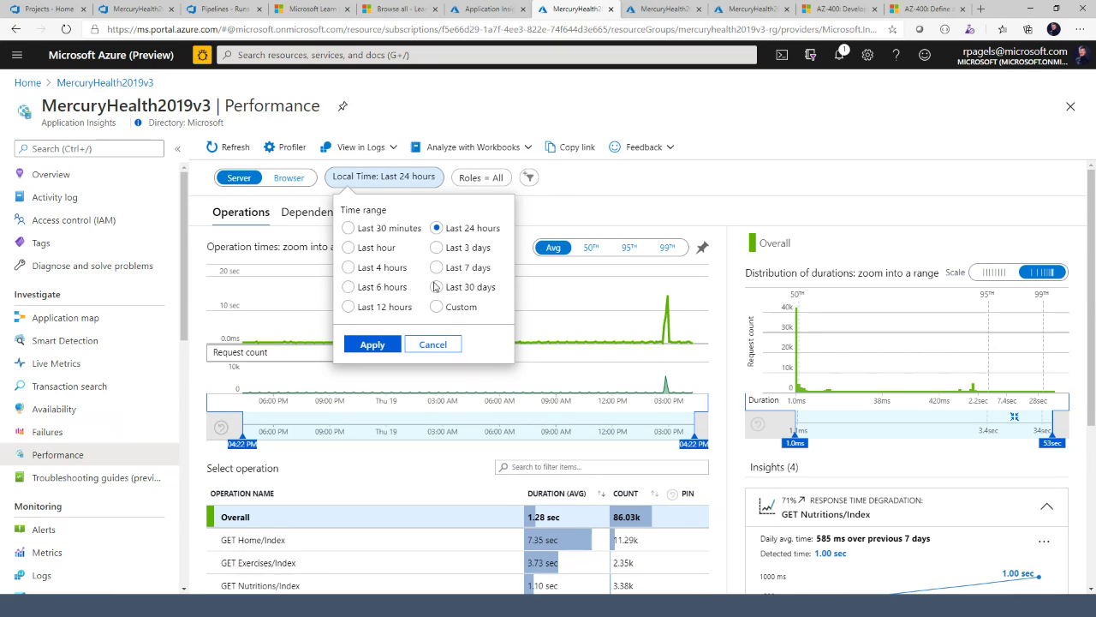
click(436, 268)
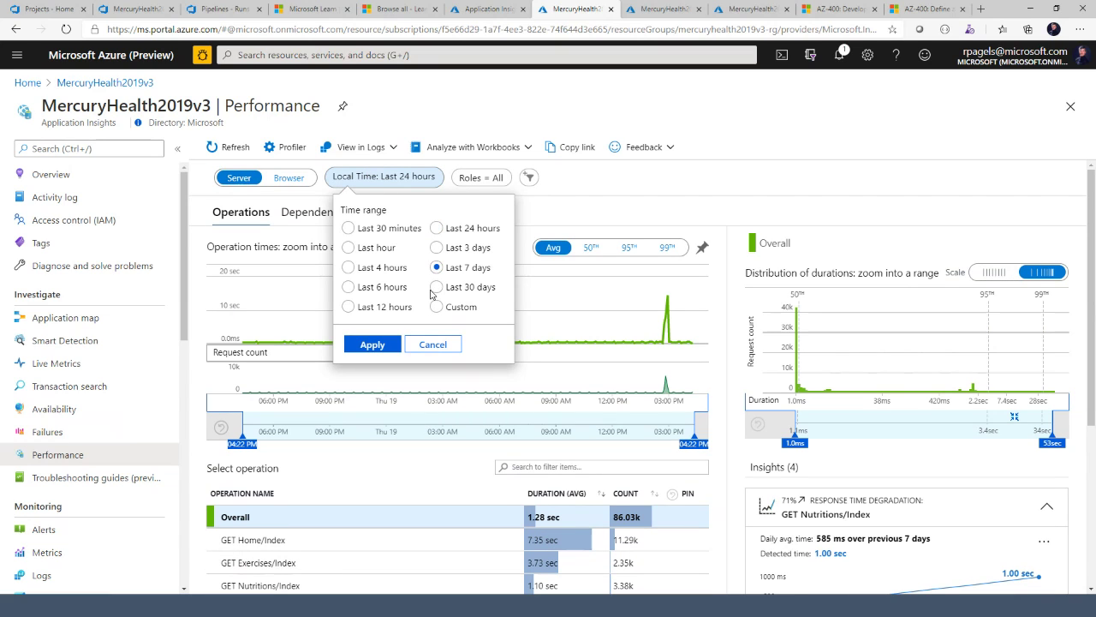
click(377, 344)
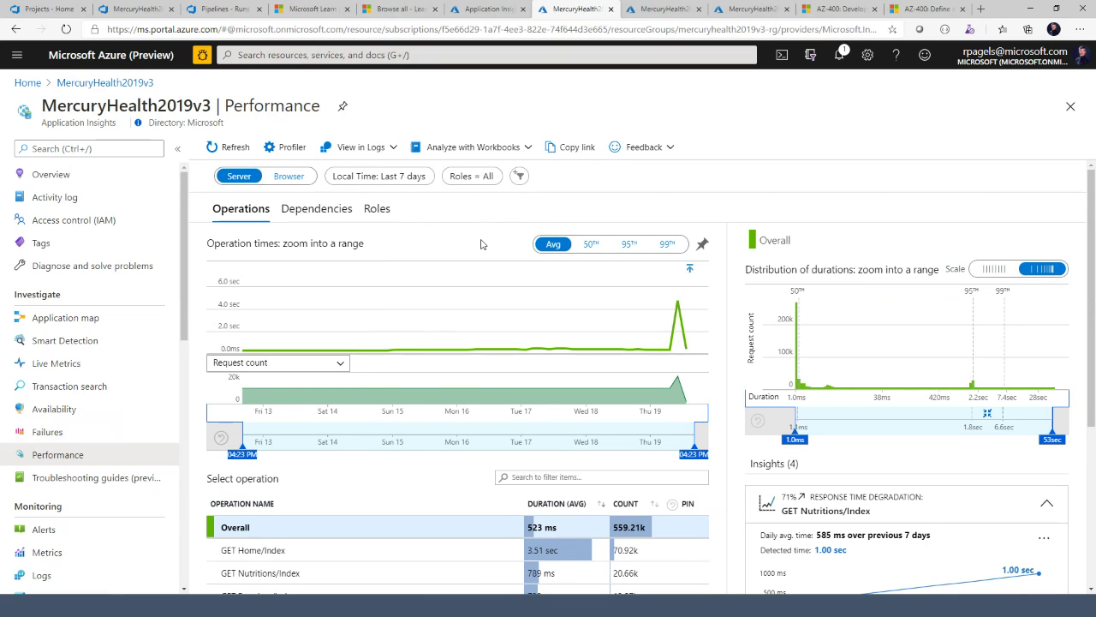
Review the operation durations and narrow the performance chart's time window to start at about 04:23 AM on Wed 18
scroll(521, 316, down, 3)
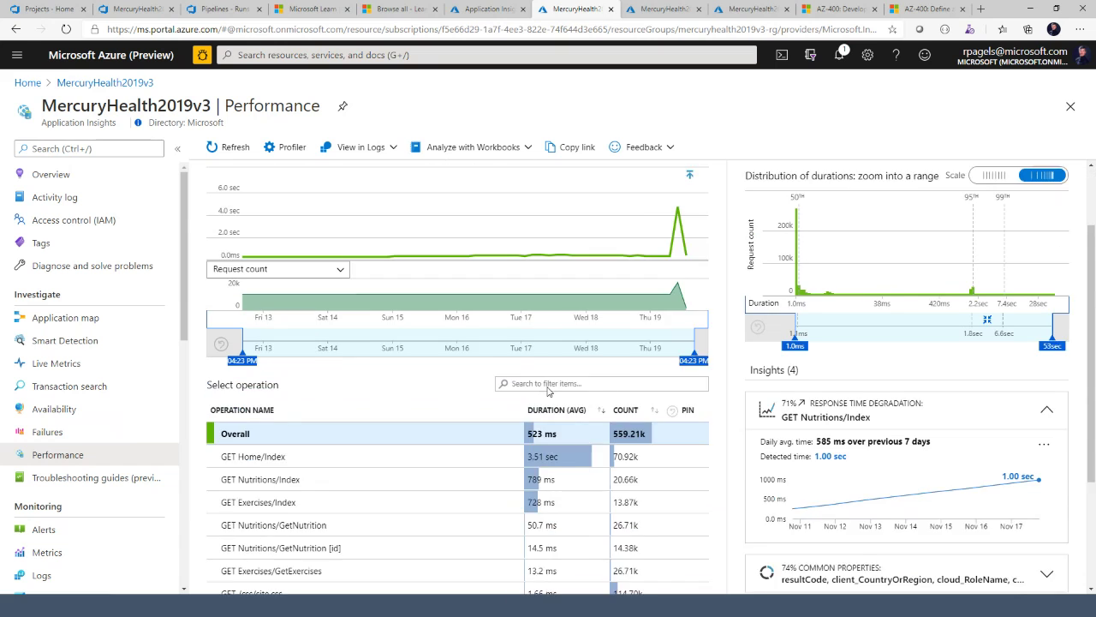
scroll(548, 391, up, 3)
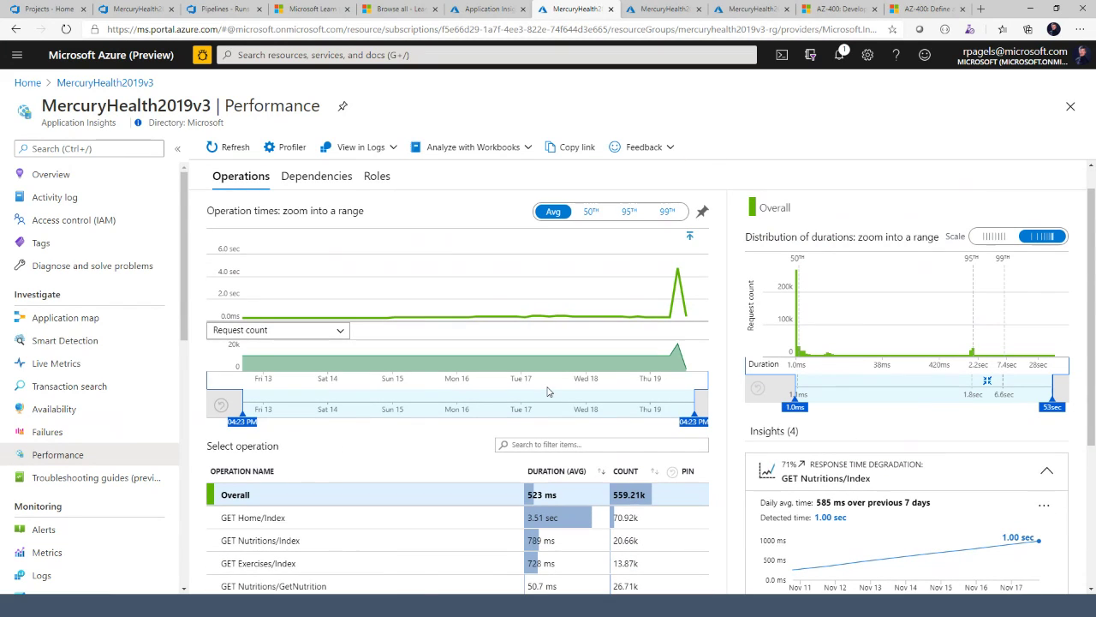
scroll(416, 333, down, 2)
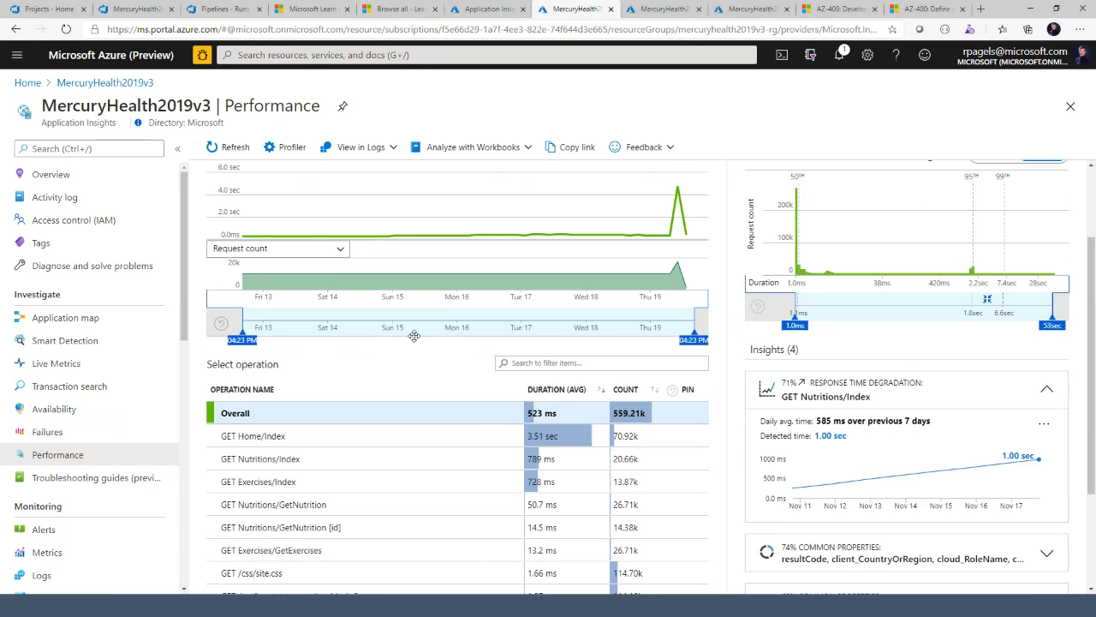
scroll(413, 336, down, 1)
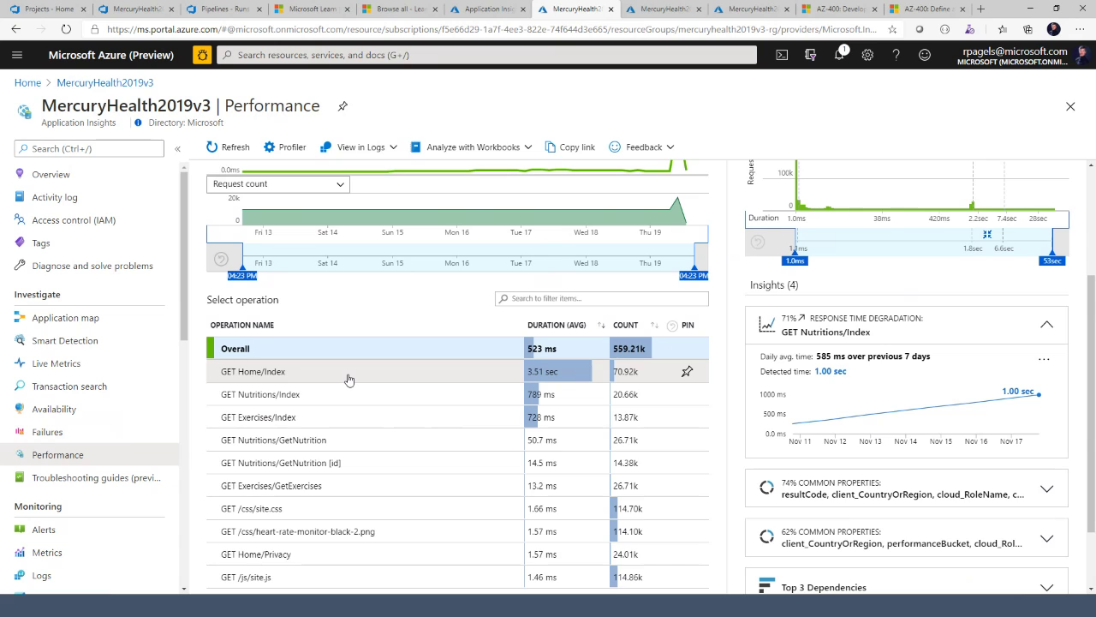
scroll(348, 379, up, 2)
scroll(348, 379, up, 1)
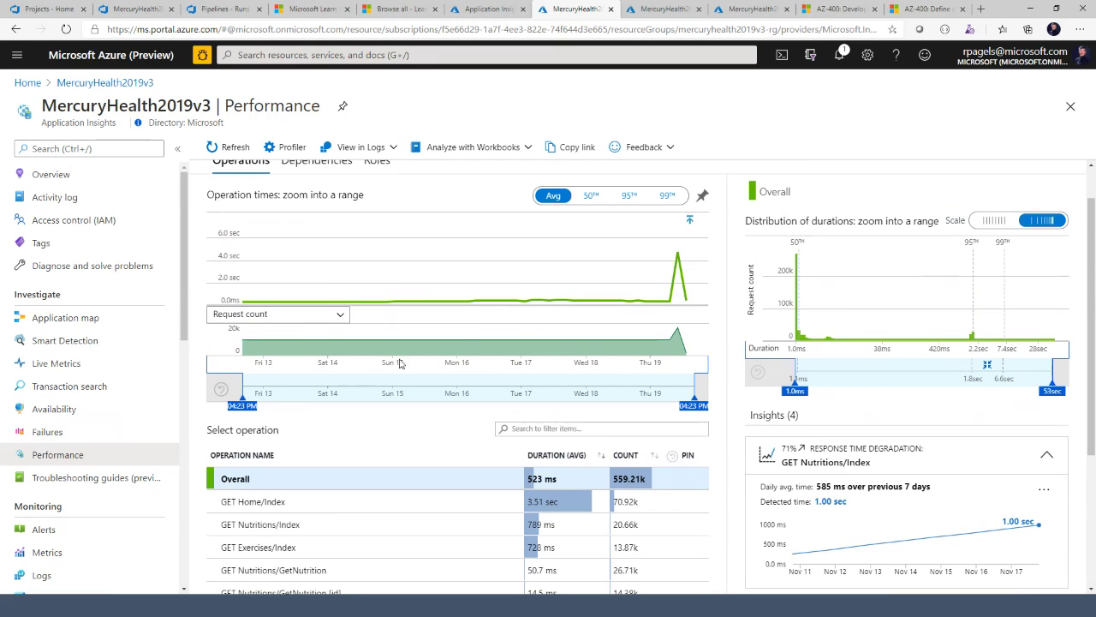
scroll(394, 375, up, 1)
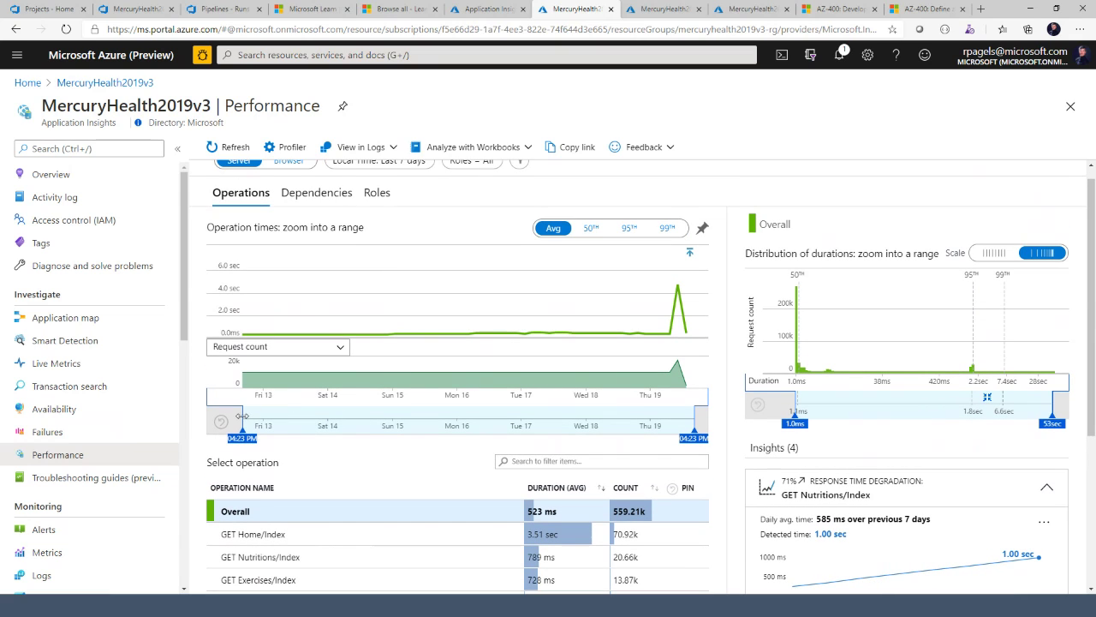
drag(244, 417, 597, 420)
mouse_move(694, 420)
mouse_down()
mouse_move(682, 419)
mouse_move(695, 407)
mouse_up()
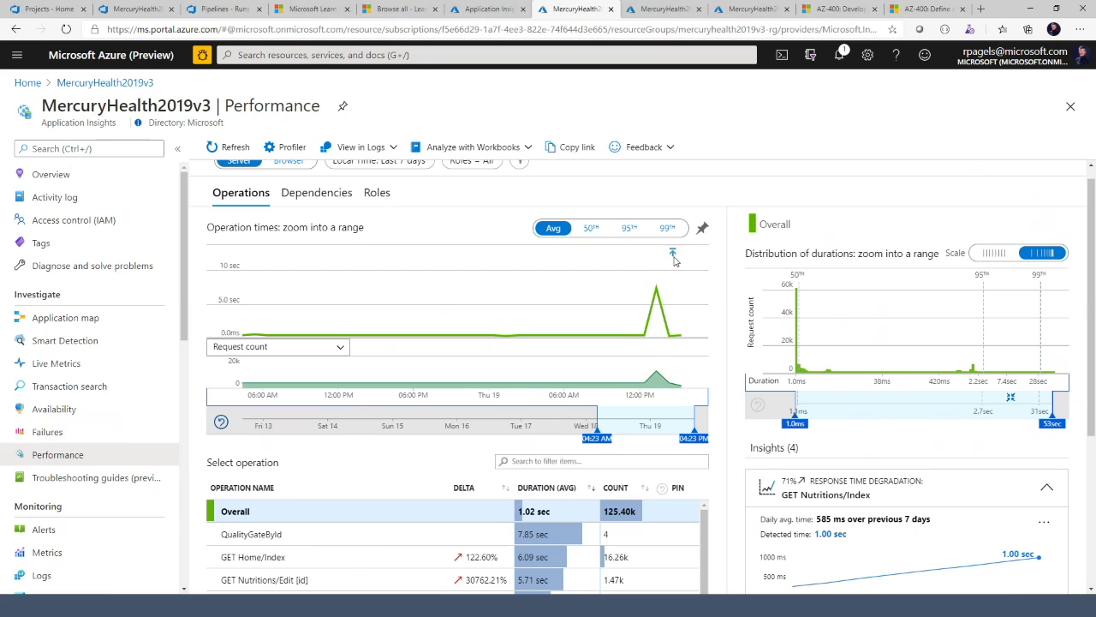
View the properties of the release marked above the response time spike, highlight its build number, and close them
click(672, 254)
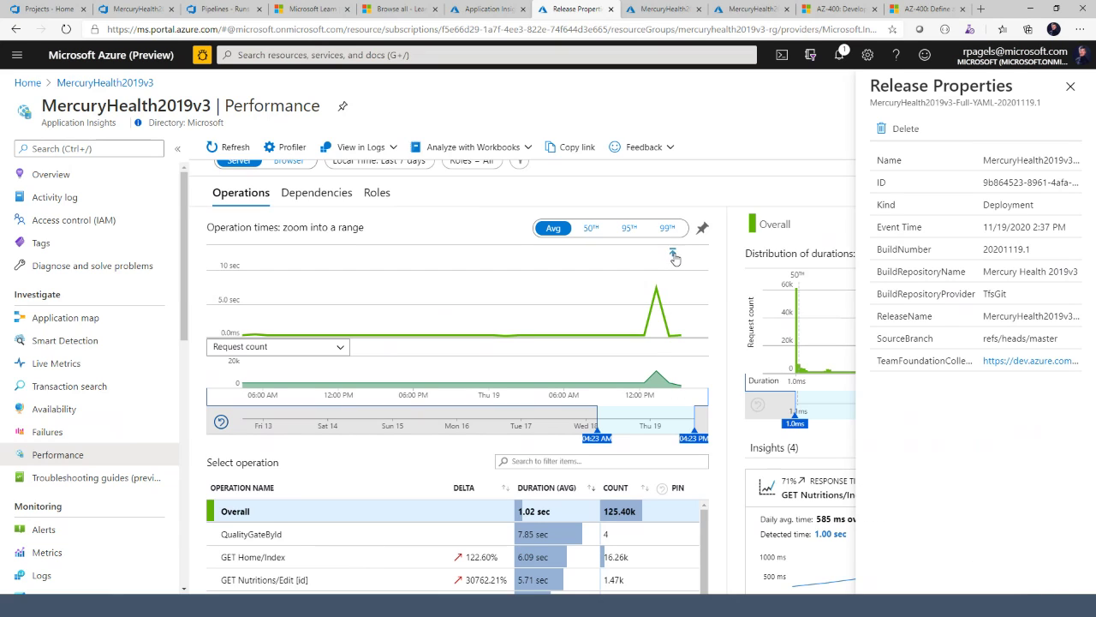
drag(983, 250, 1046, 251)
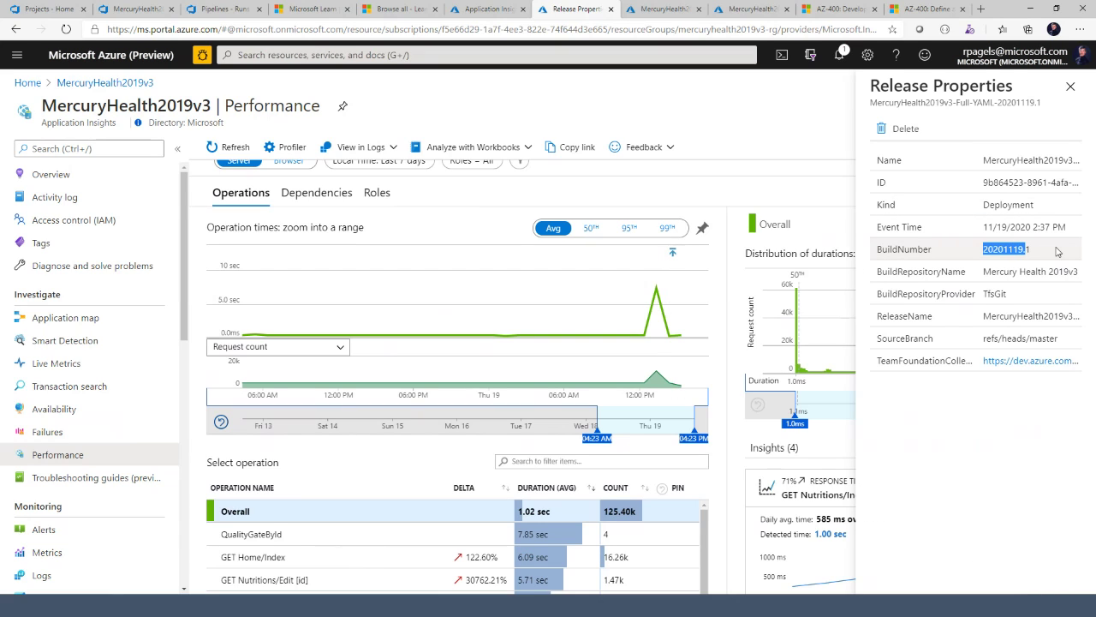
click(612, 191)
scroll(611, 191, up, 1)
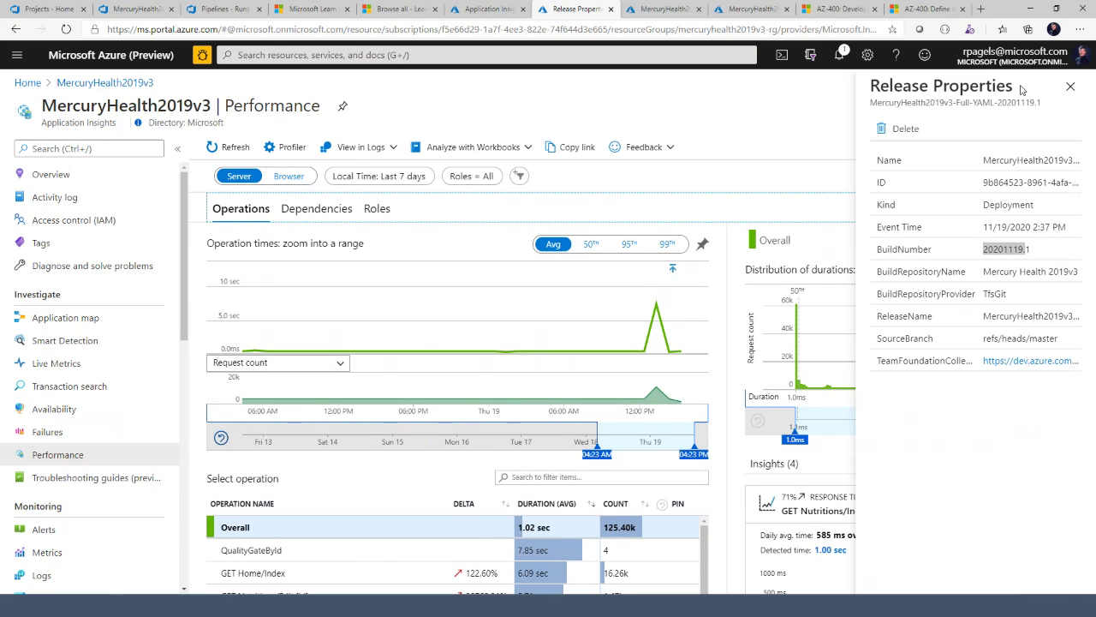
click(1071, 86)
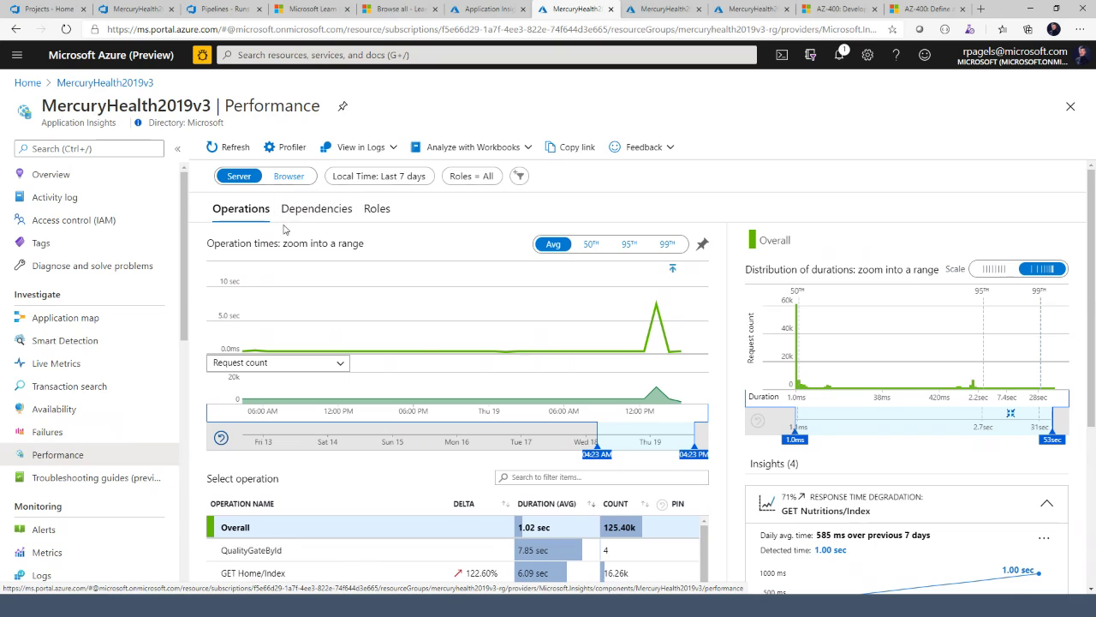
Check the alerts overview and view the Smart Detection results from the last 7 days
scroll(86, 402, down, 1)
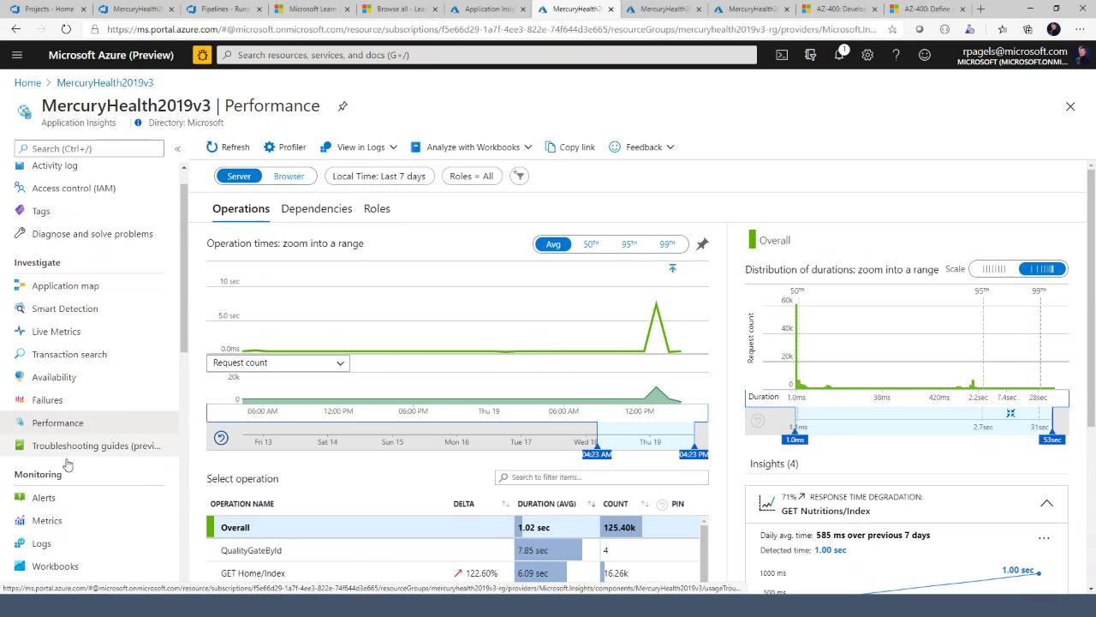
click(59, 501)
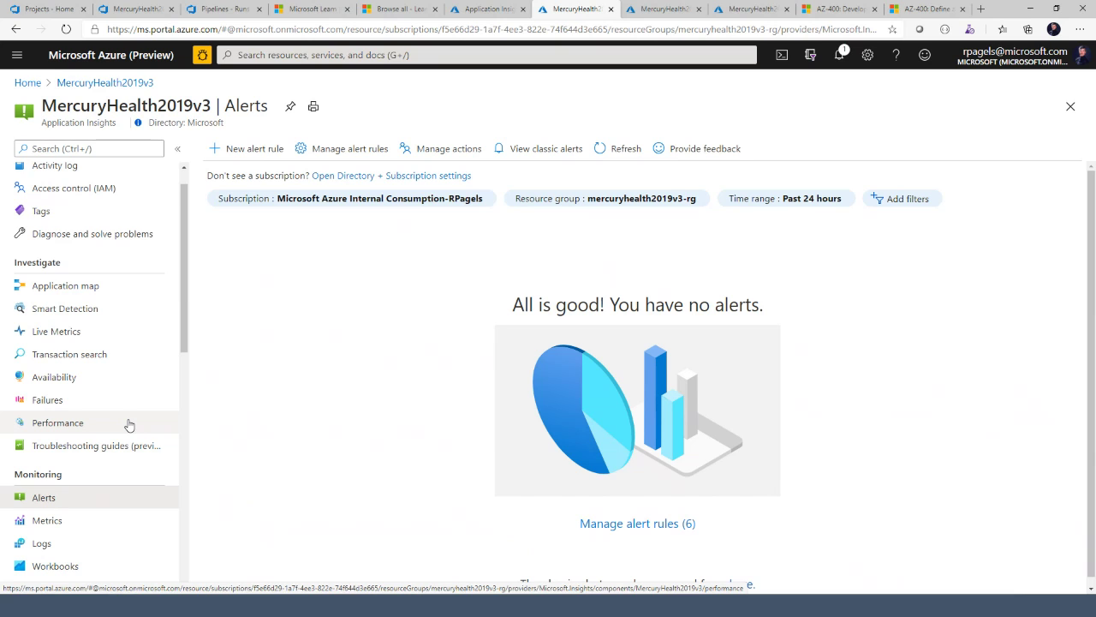
scroll(128, 422, up, 1)
click(81, 346)
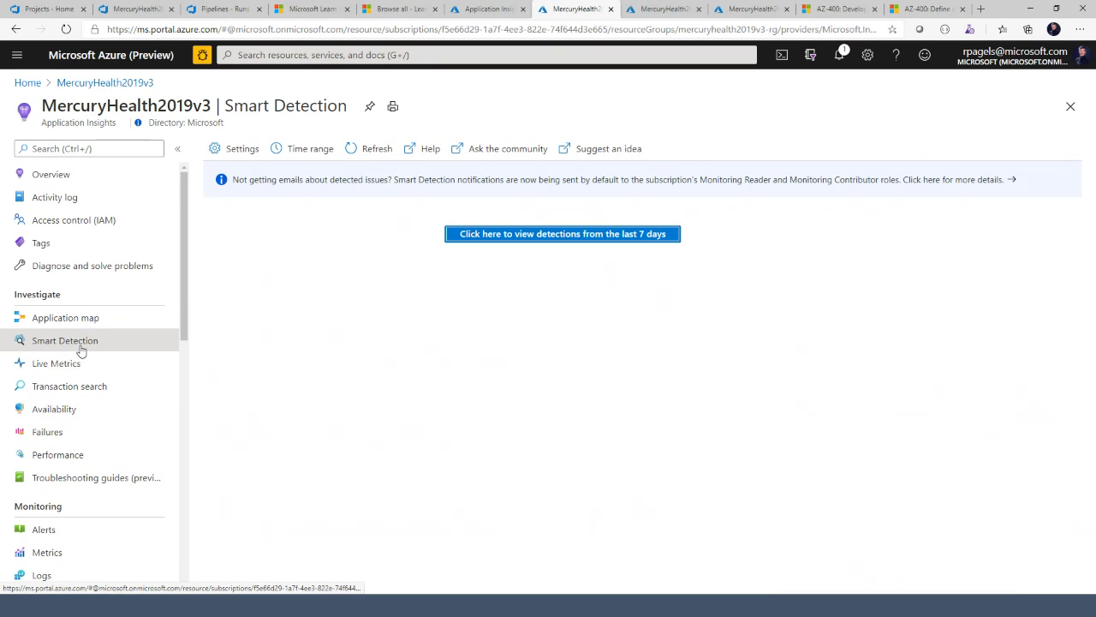
click(550, 236)
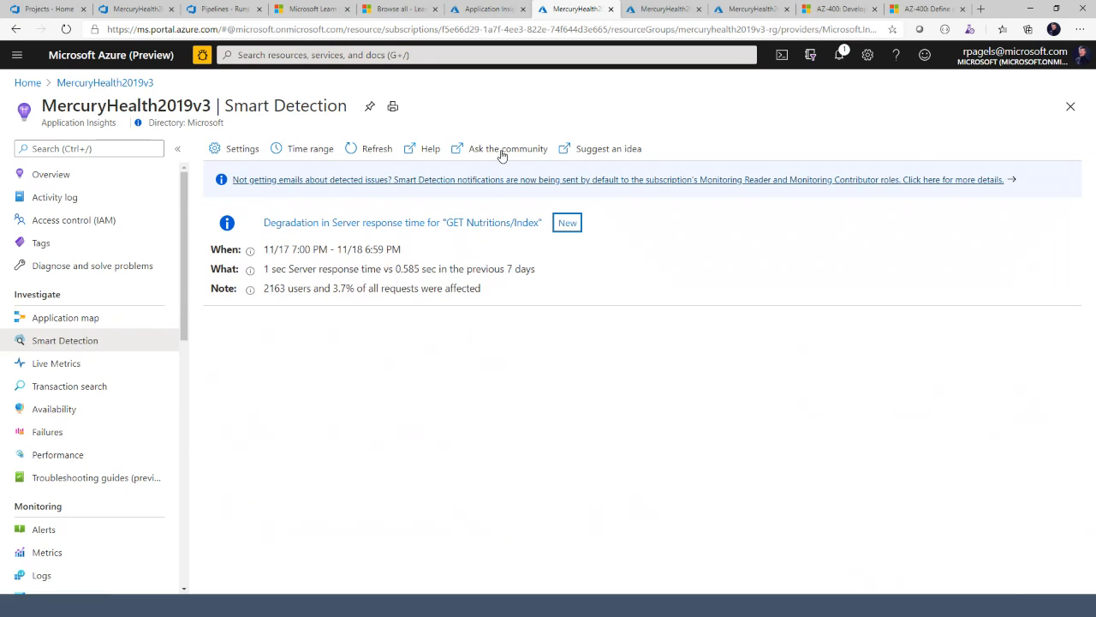
Switch to the open Live Metrics page and examine its request charts, sample telemetry, overall health and servers list
click(664, 10)
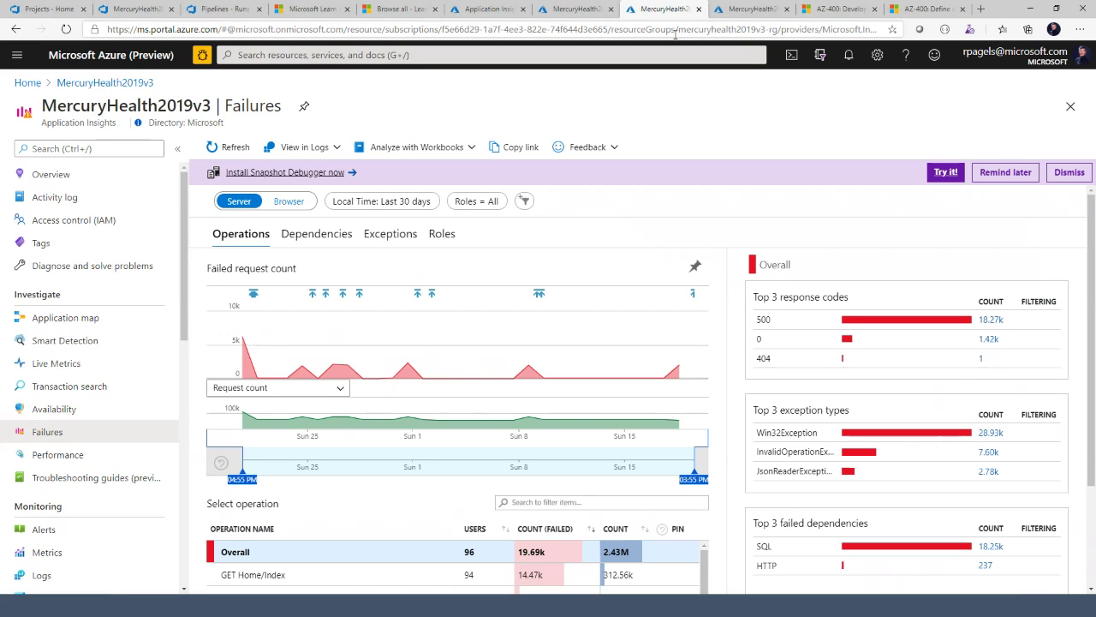
click(742, 15)
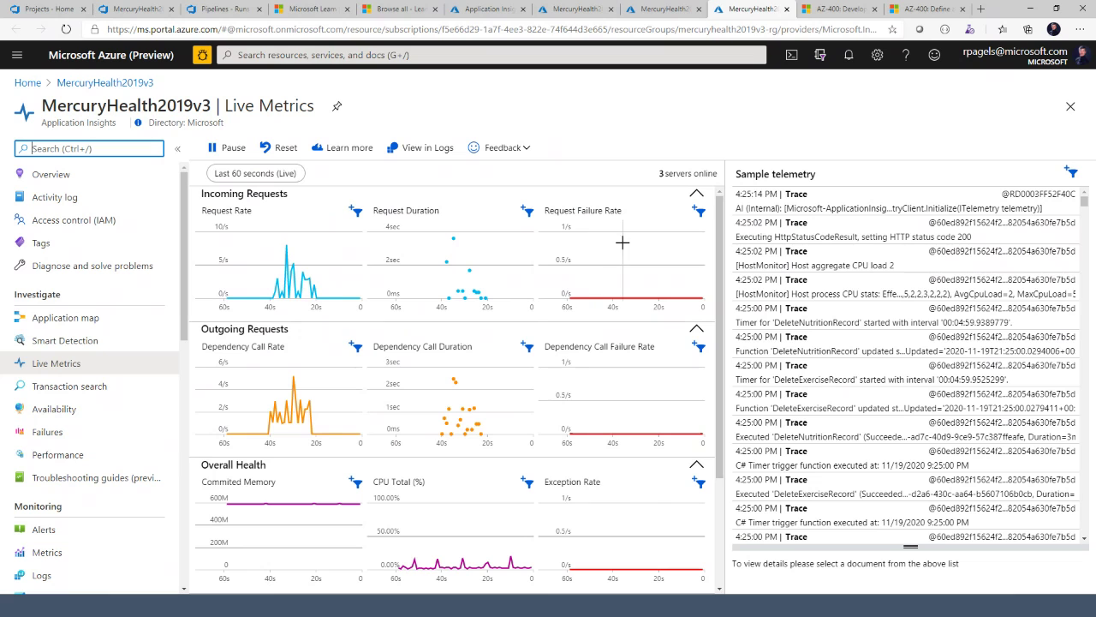
scroll(846, 337, down, 1)
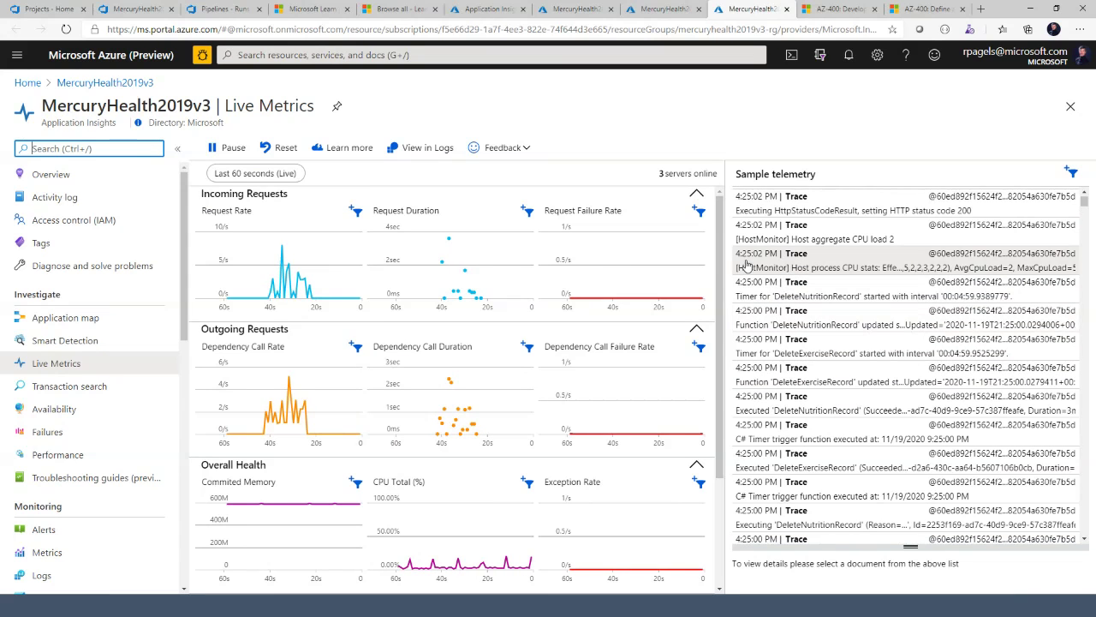
scroll(724, 386, down, 2)
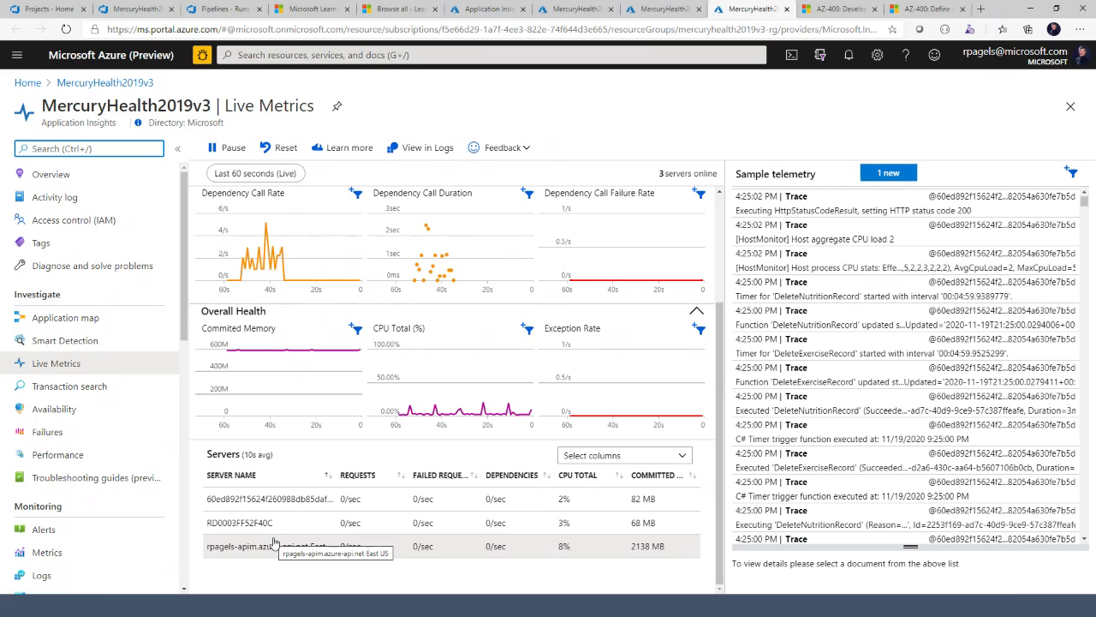
scroll(275, 544, up, 3)
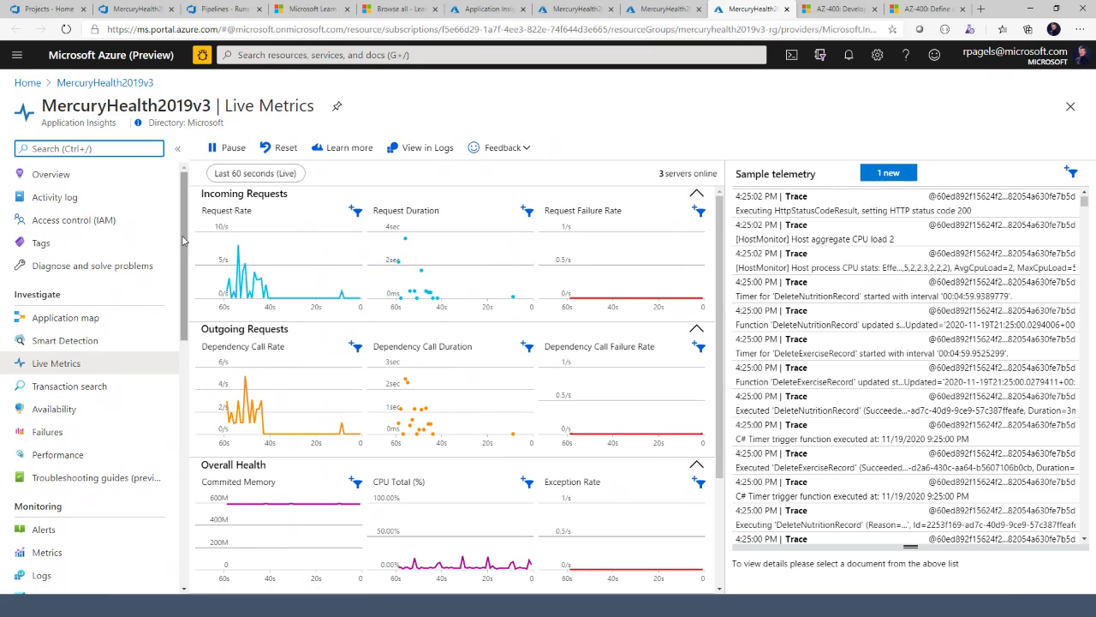
Open the transaction search for the MercuryHealth2019v3 resource
drag(183, 248, 124, 244)
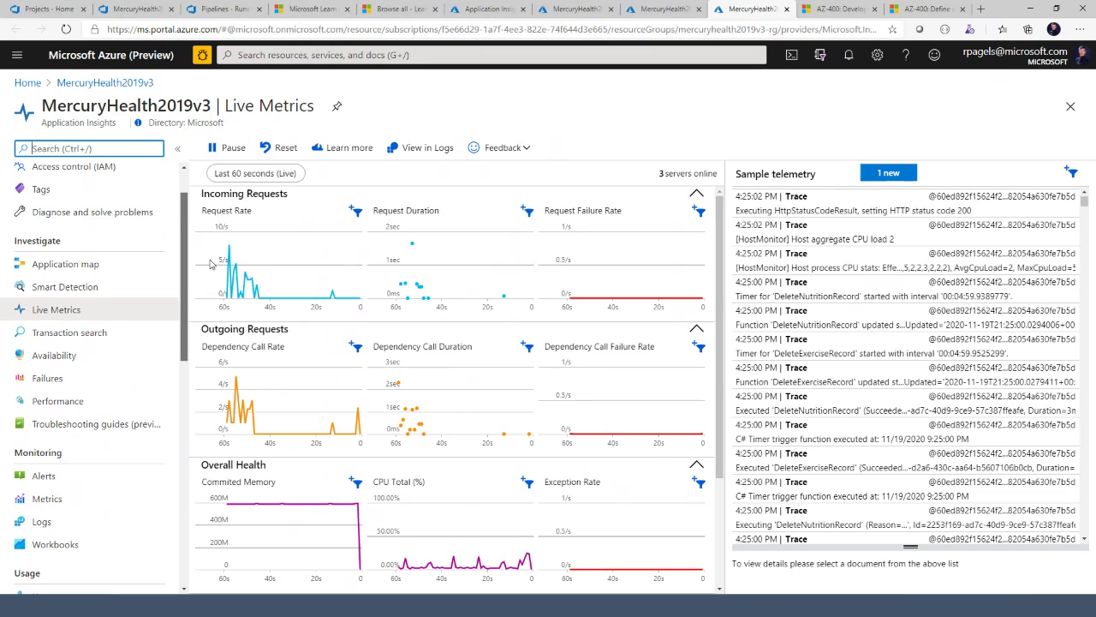
click(65, 338)
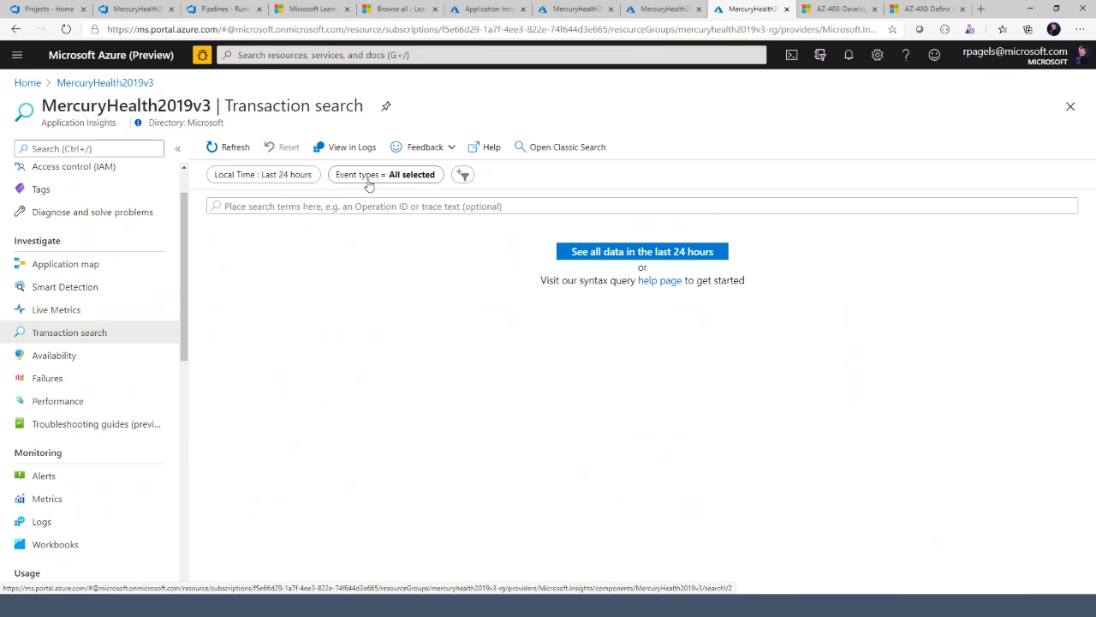
Set the transaction search time range to the last 3 days and apply it
click(287, 175)
click(318, 245)
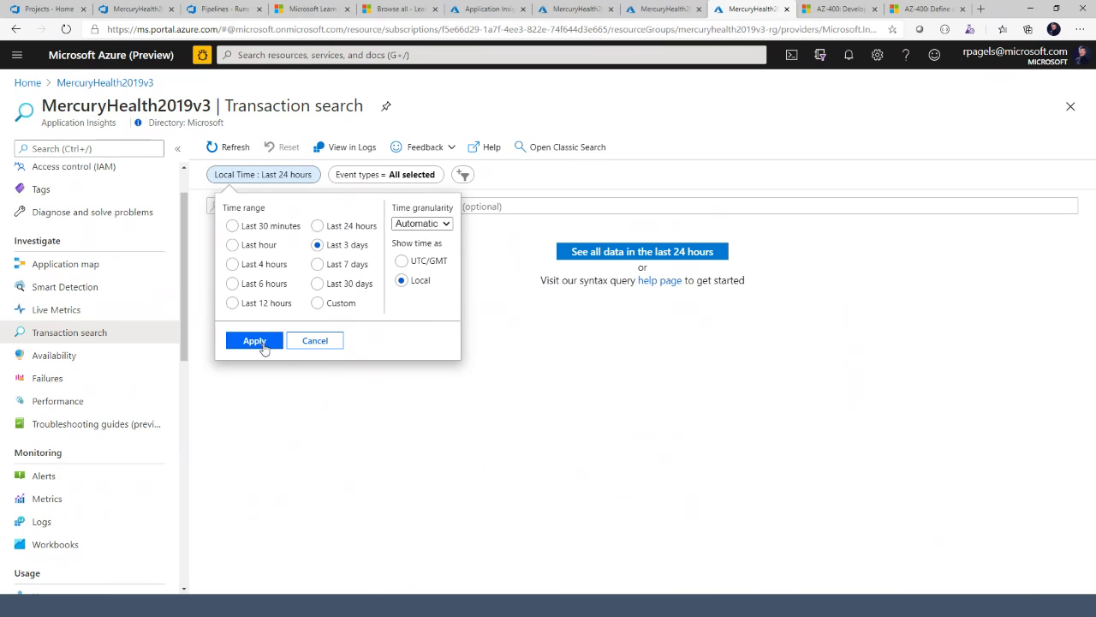
click(254, 341)
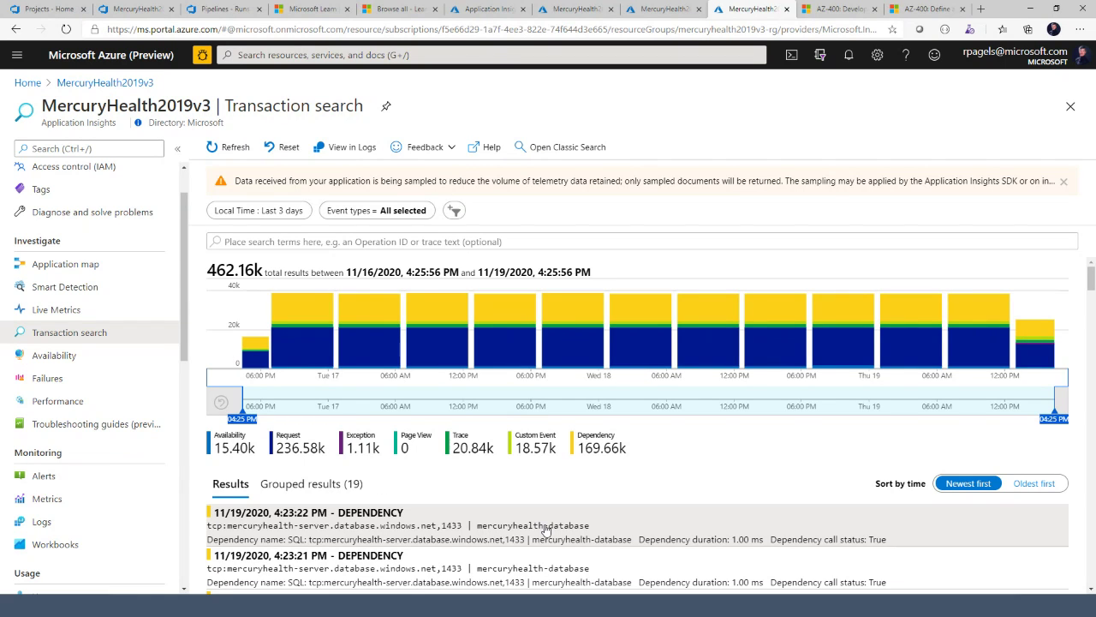
View the end-to-end transaction details of the newest TrackEvent-Nutrition Item API(GET) 25 Bananna custom event and return to the transaction search
scroll(544, 528, down, 2)
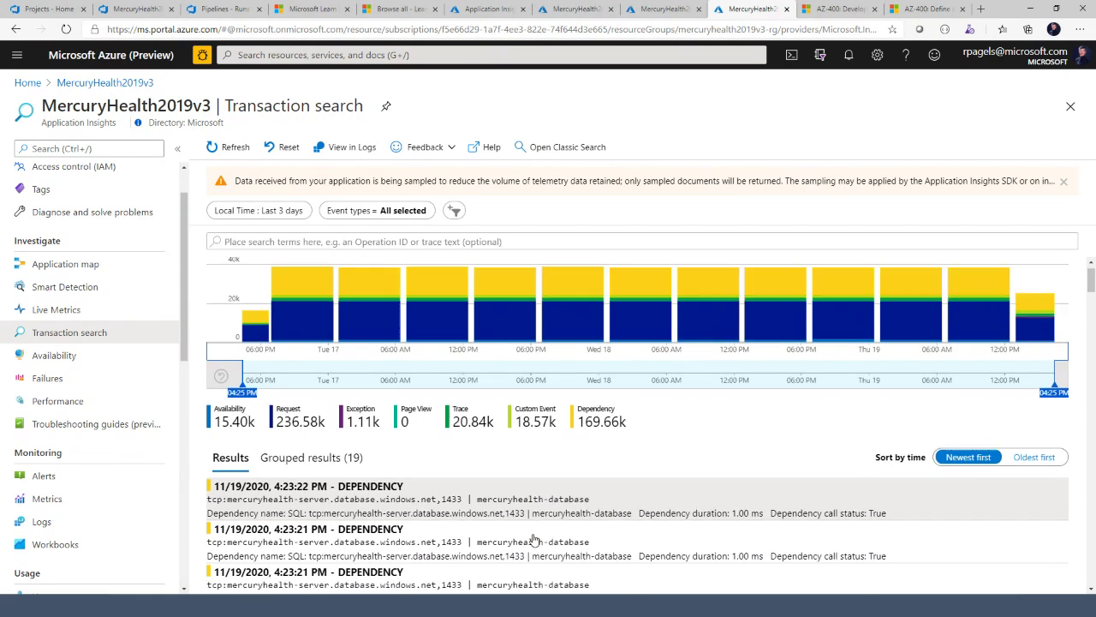
scroll(530, 529, down, 1)
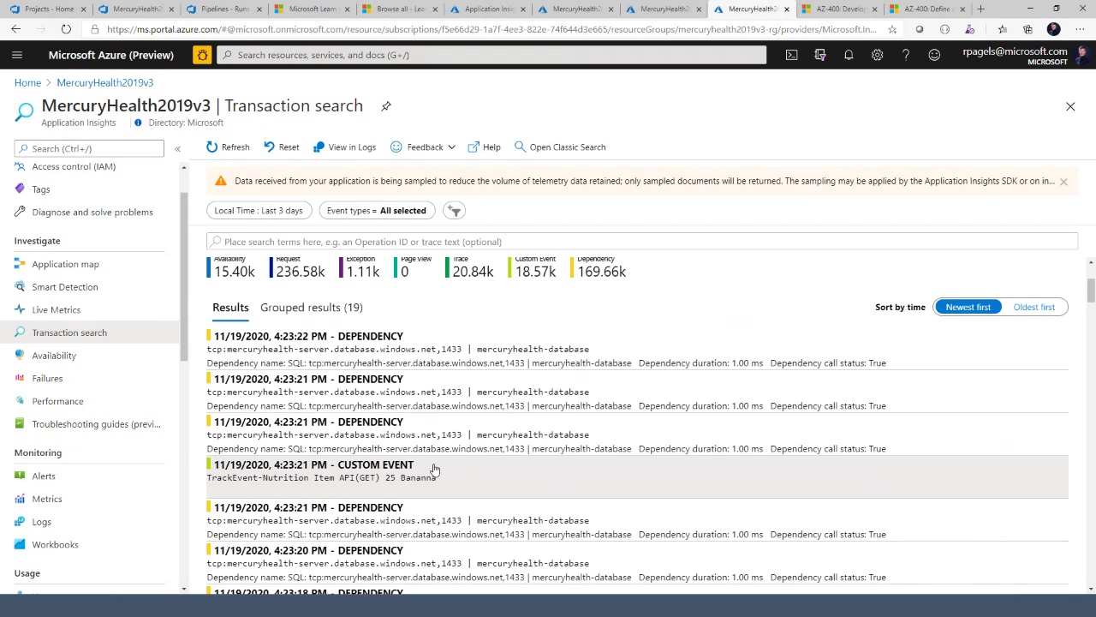
click(432, 469)
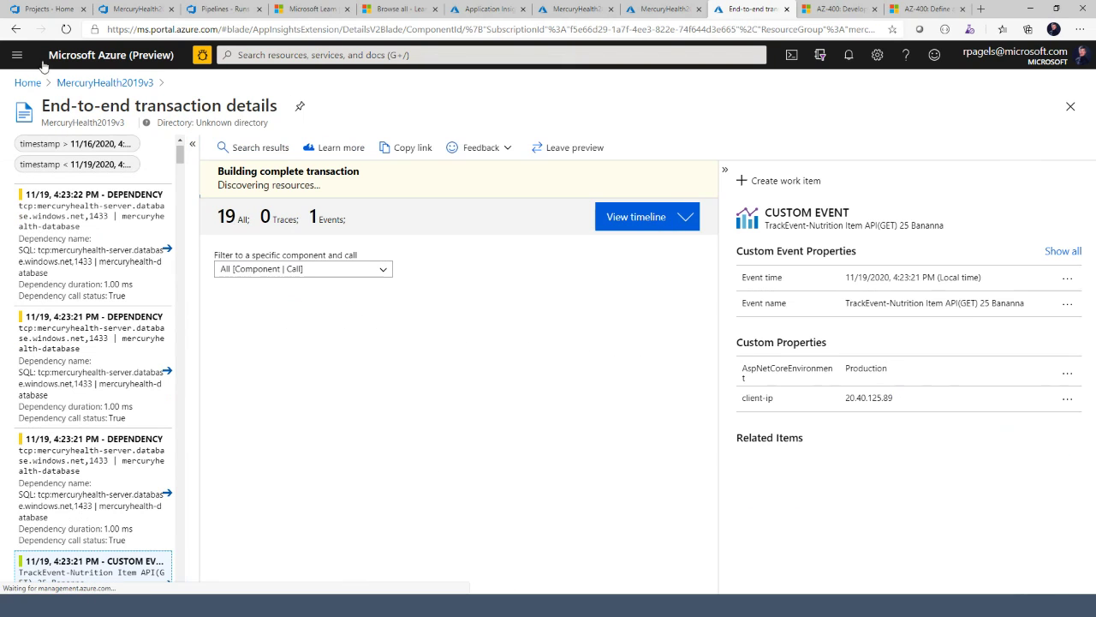
click(16, 30)
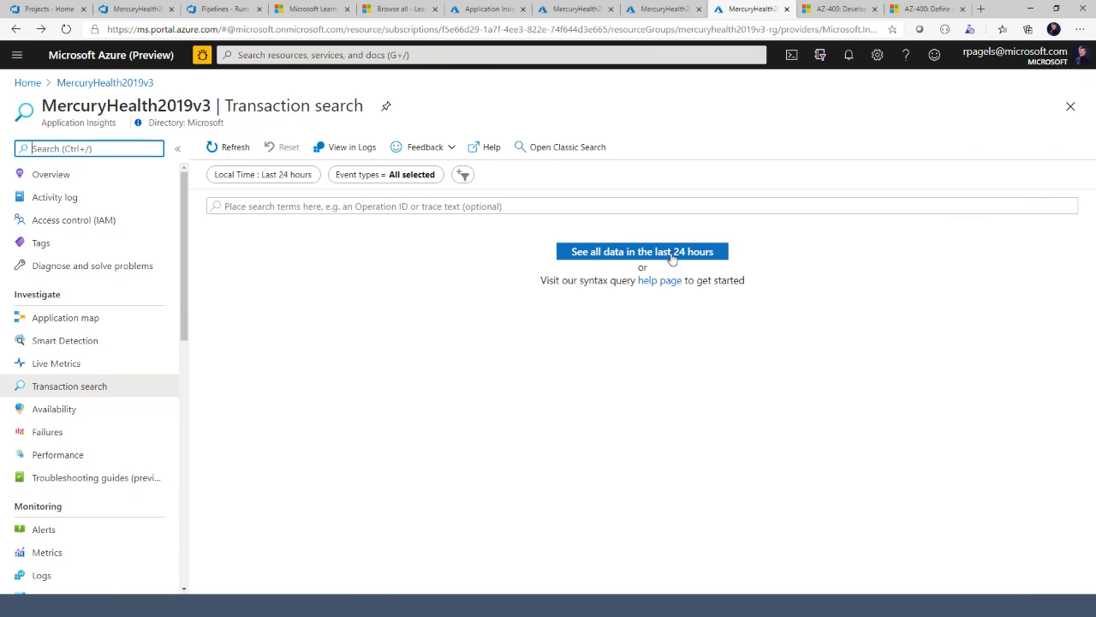
Reapply the last 3 days time range to the transaction search and look through the individual request and custom event results
click(286, 174)
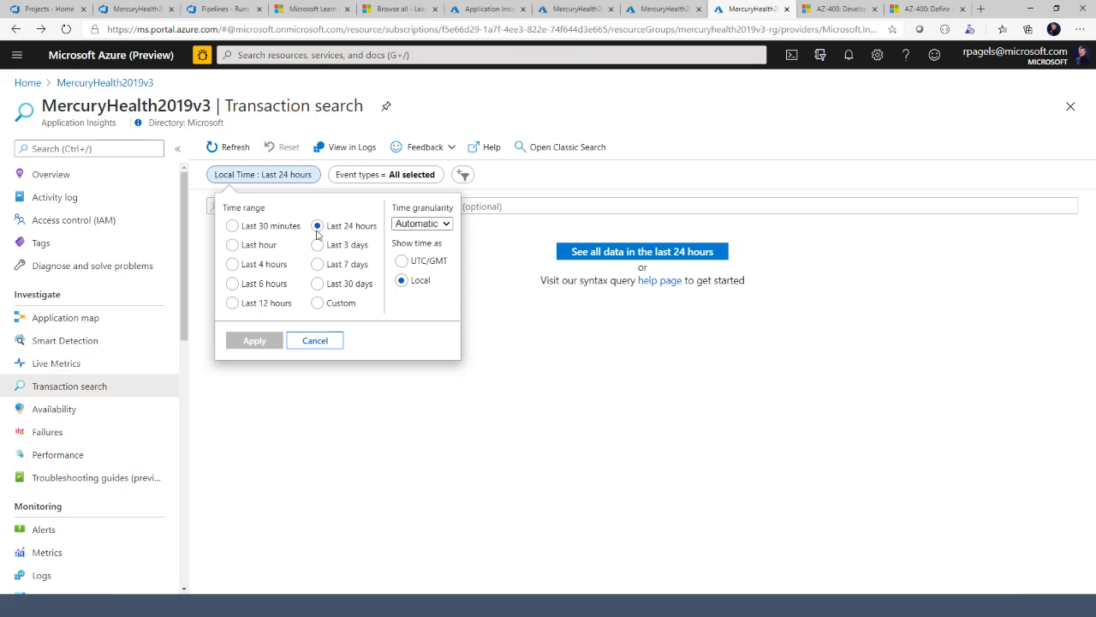
click(332, 249)
click(273, 340)
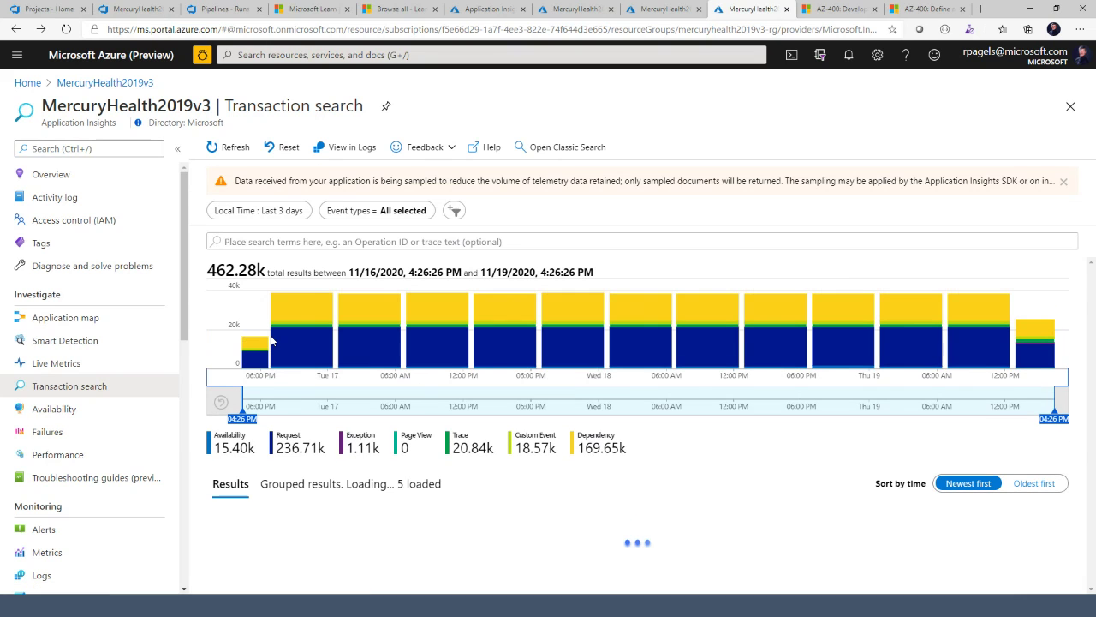
scroll(216, 453, down, 3)
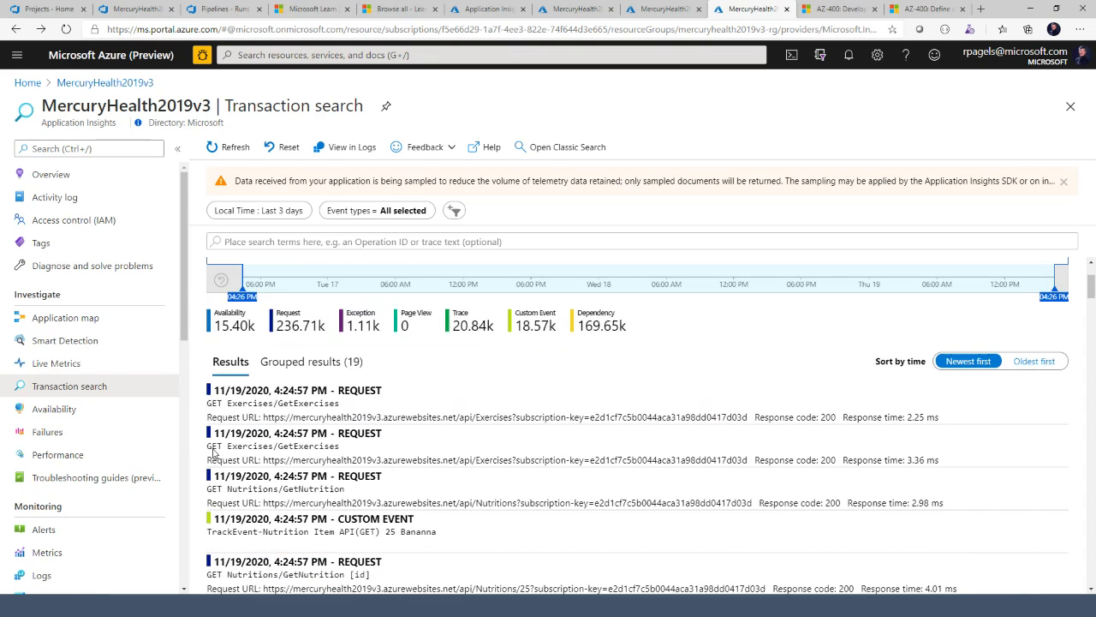
scroll(215, 453, down, 2)
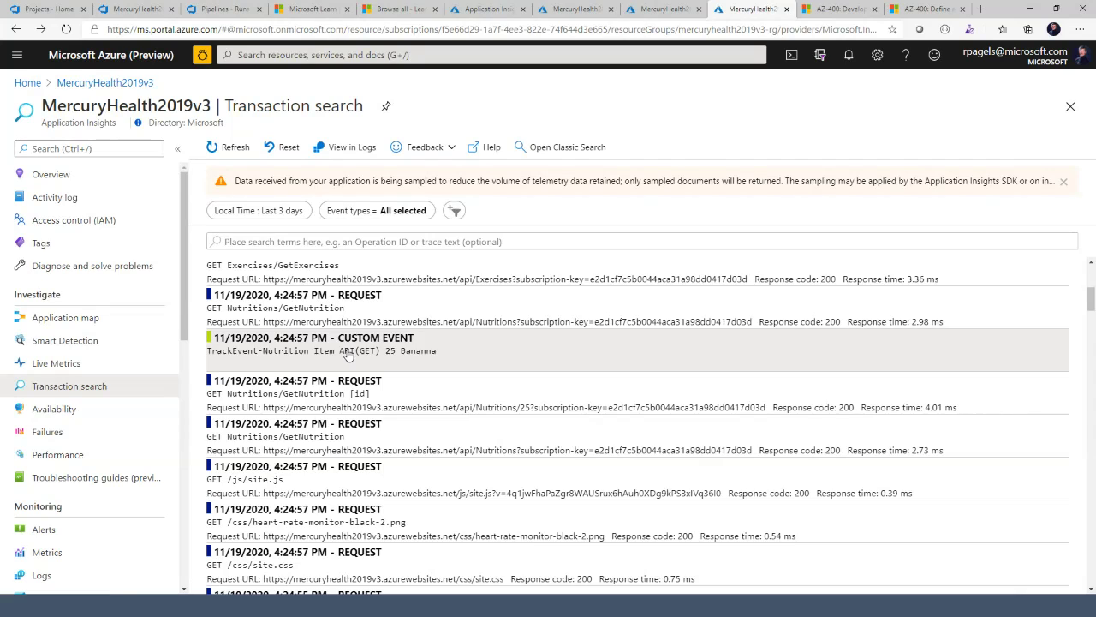
scroll(326, 353, up, 1)
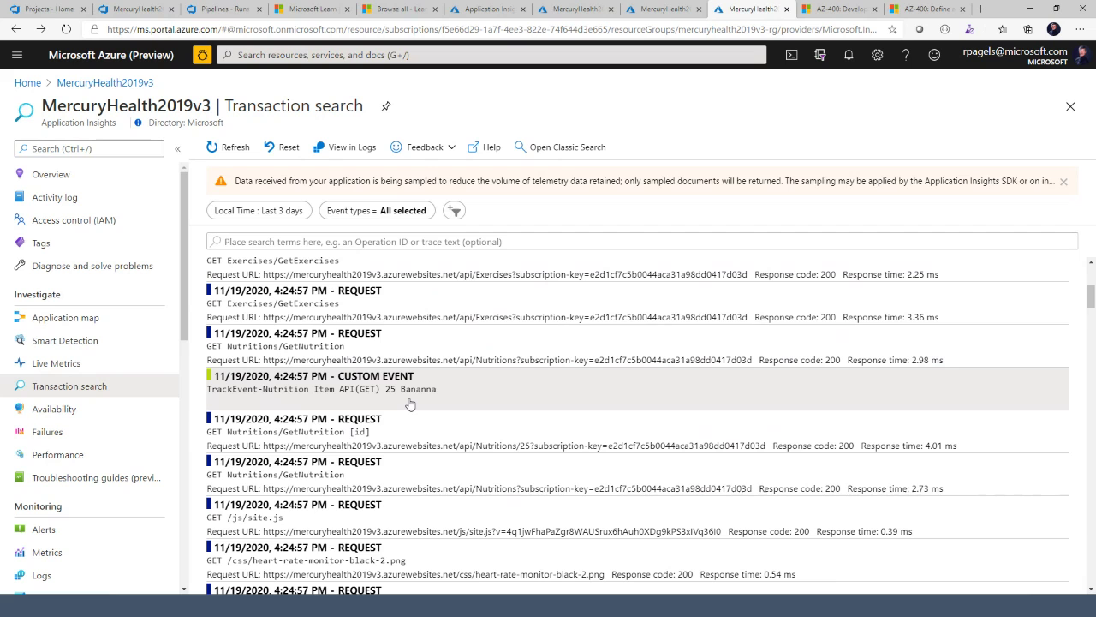
scroll(410, 403, down, 5)
scroll(411, 401, up, 10)
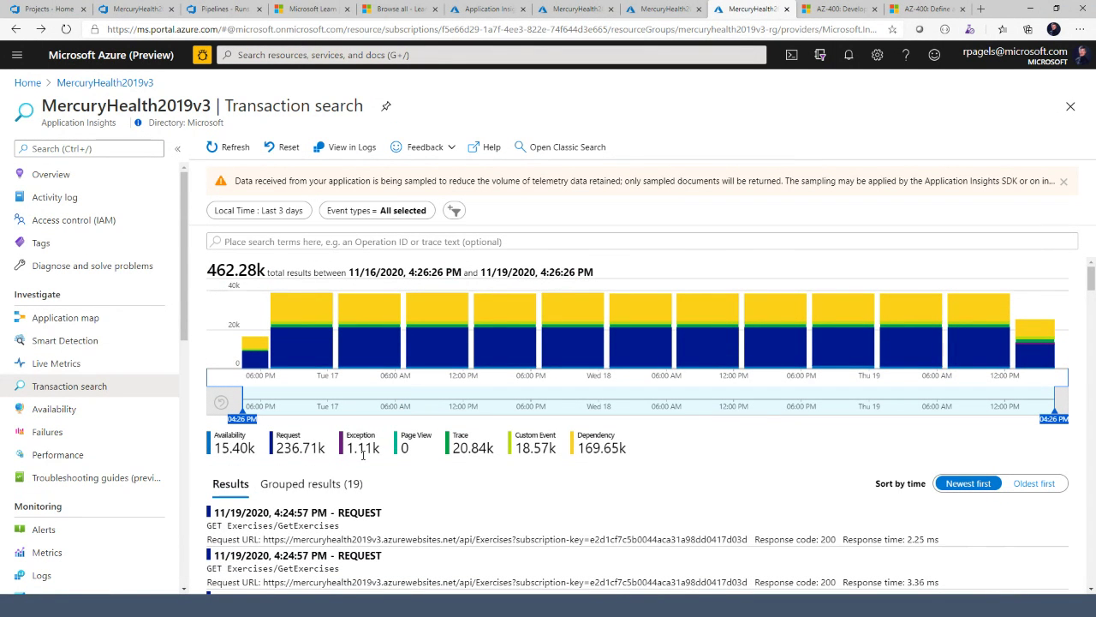
Show the grouped results and examine the common properties of the request, dependency, exception, trace and custom event groups
click(311, 484)
scroll(429, 489, down, 3)
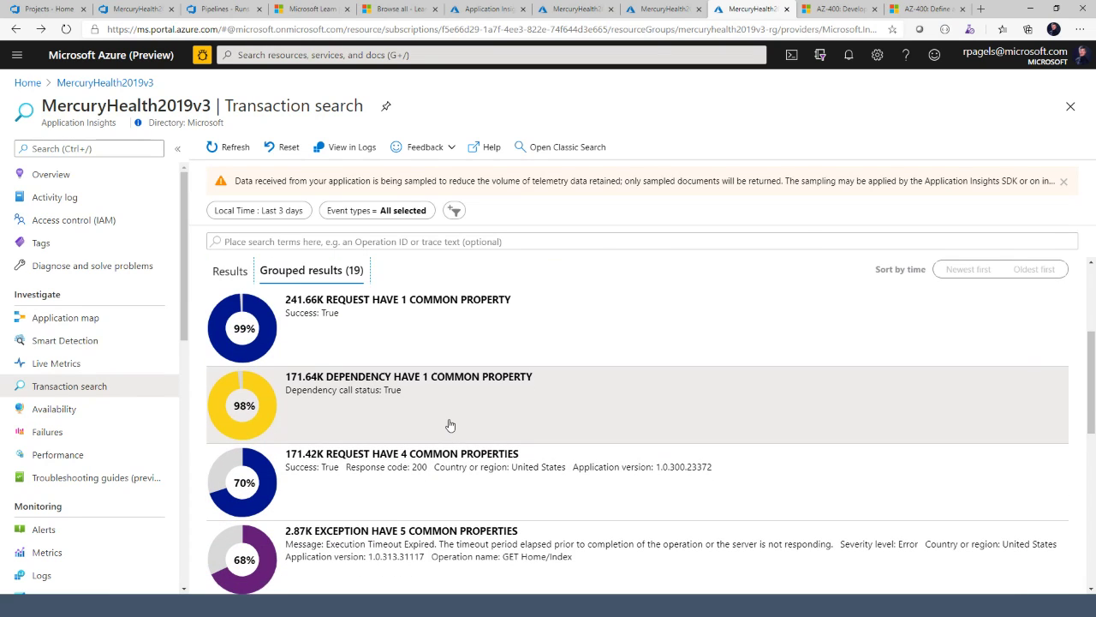
scroll(449, 425, down, 1)
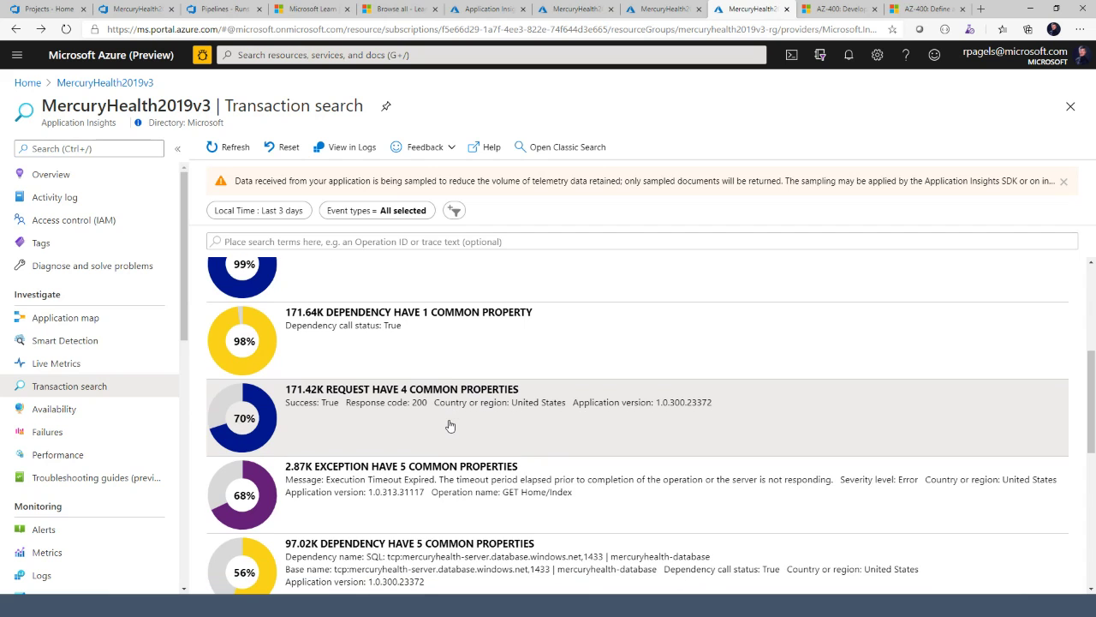
scroll(450, 426, down, 2)
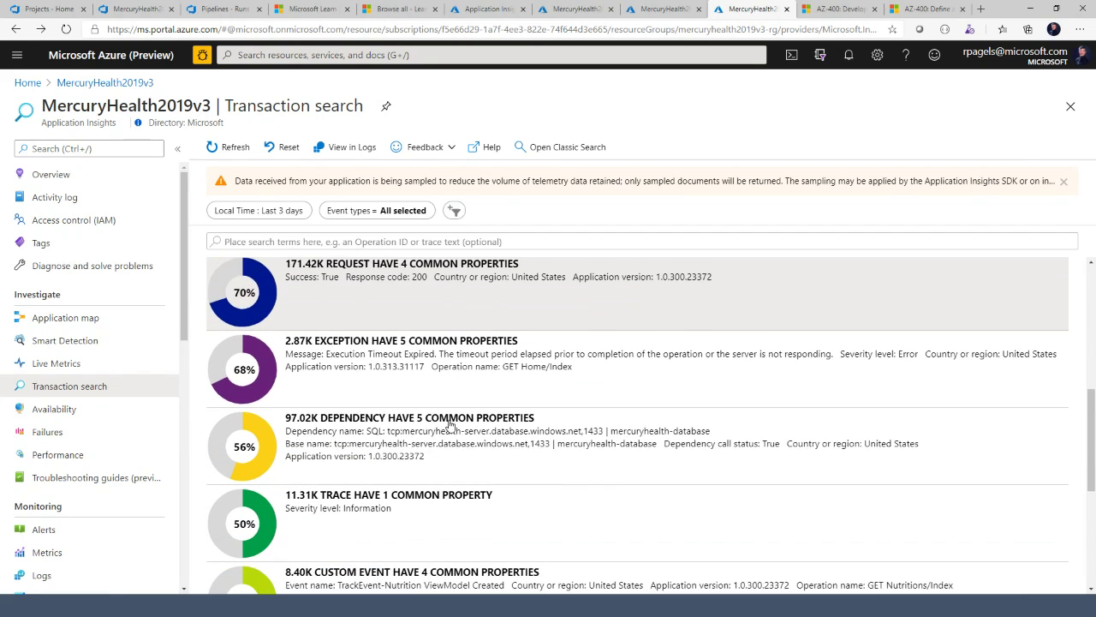
scroll(450, 426, down, 2)
scroll(450, 425, down, 1)
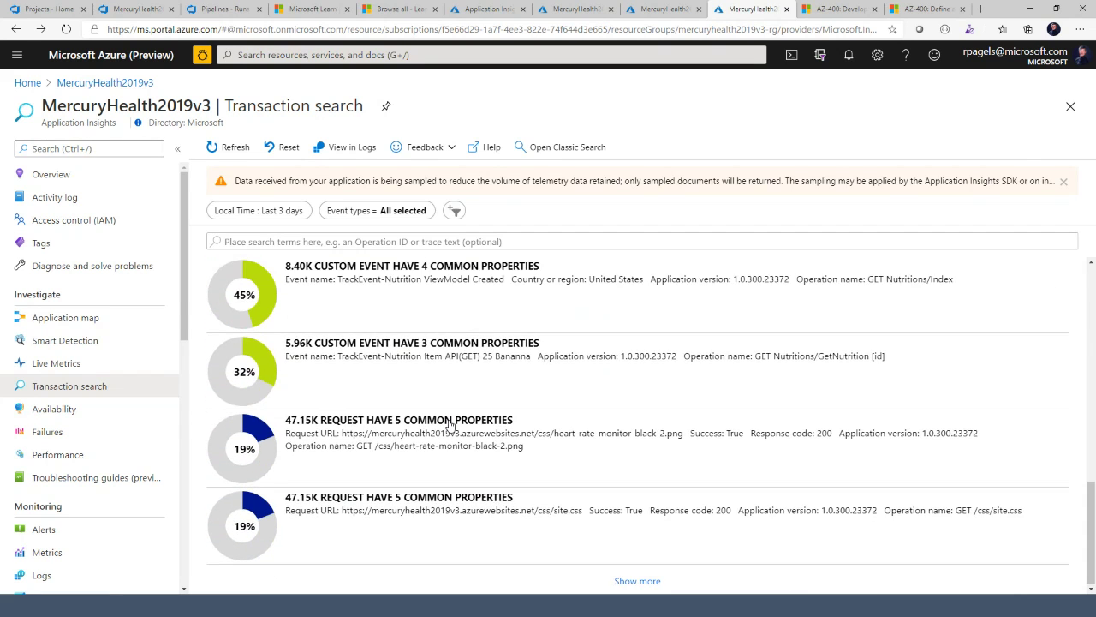
scroll(450, 425, up, 5)
scroll(449, 426, up, 5)
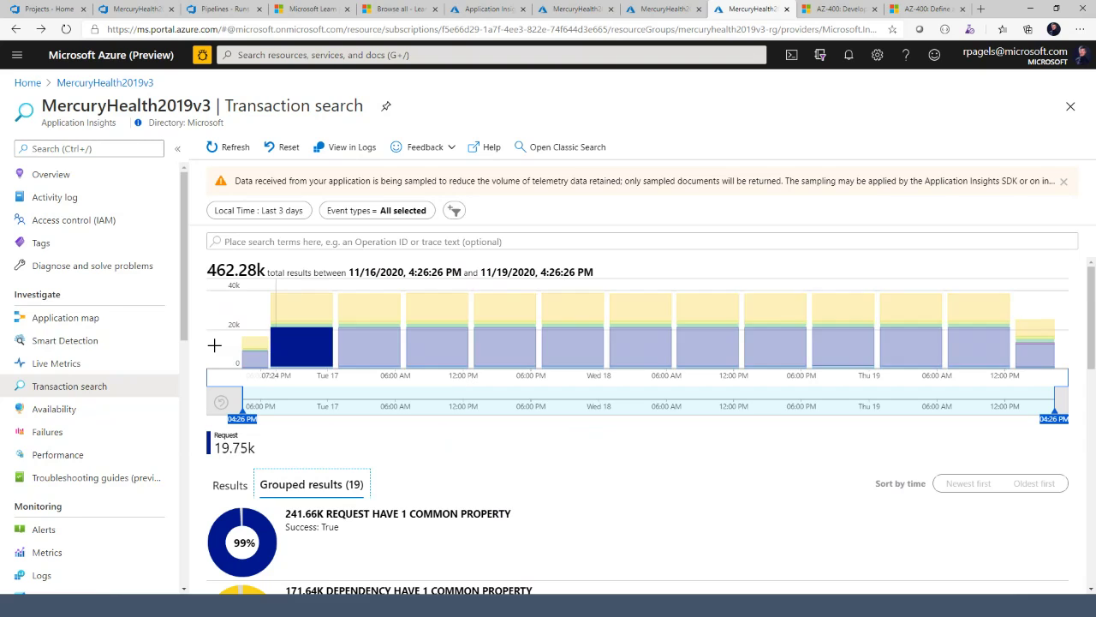
Open the Users usage report and set its period to the last 3 days
scroll(144, 348, down, 2)
scroll(144, 349, down, 2)
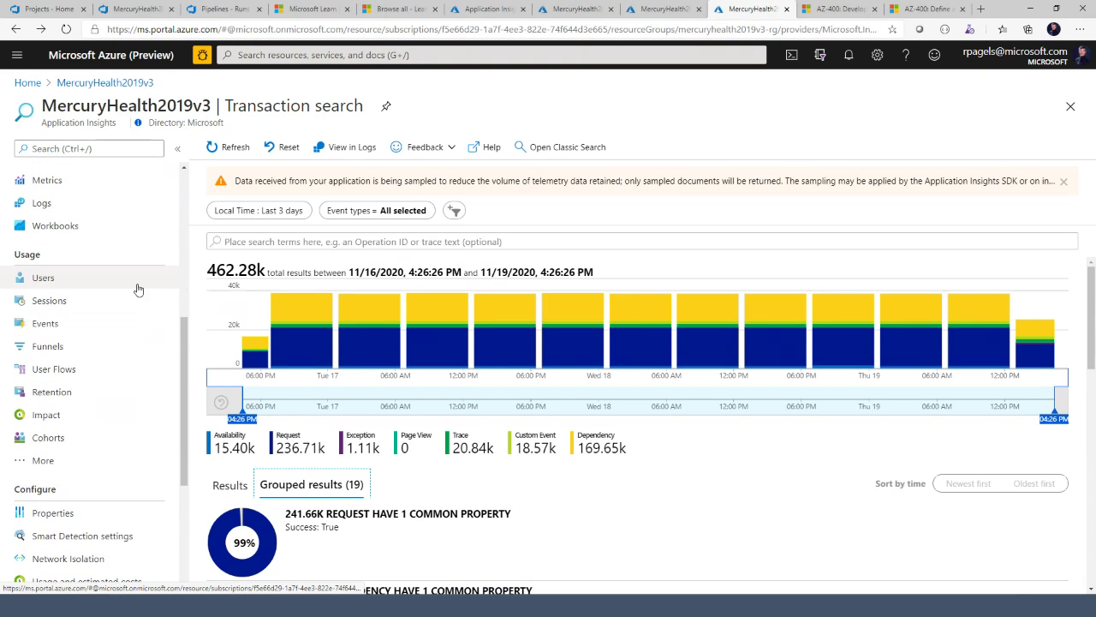
click(49, 280)
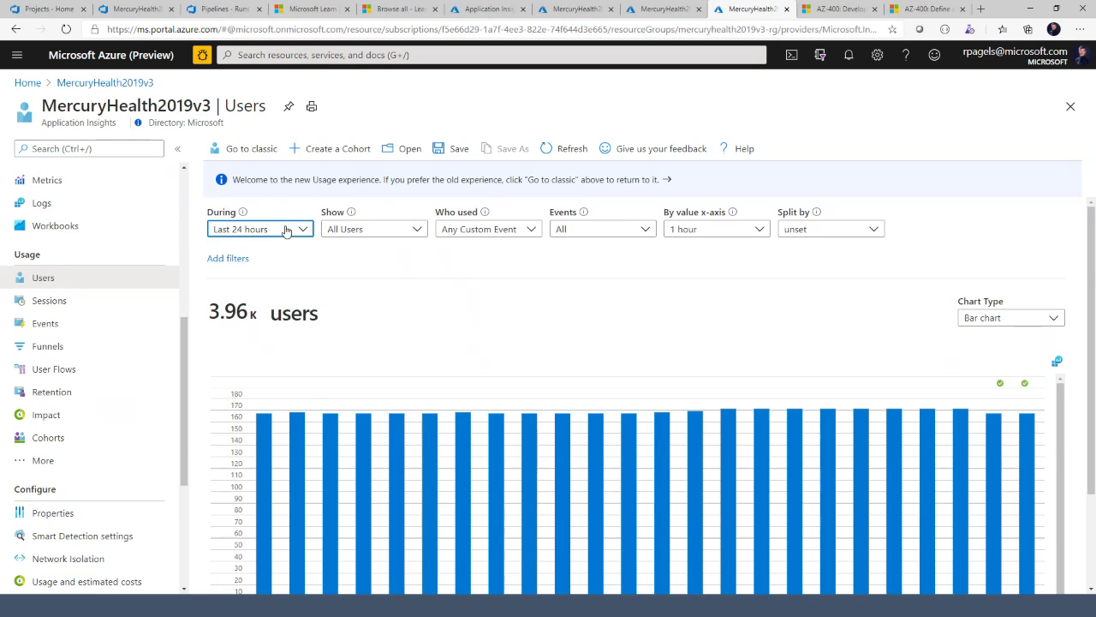
click(287, 229)
click(228, 346)
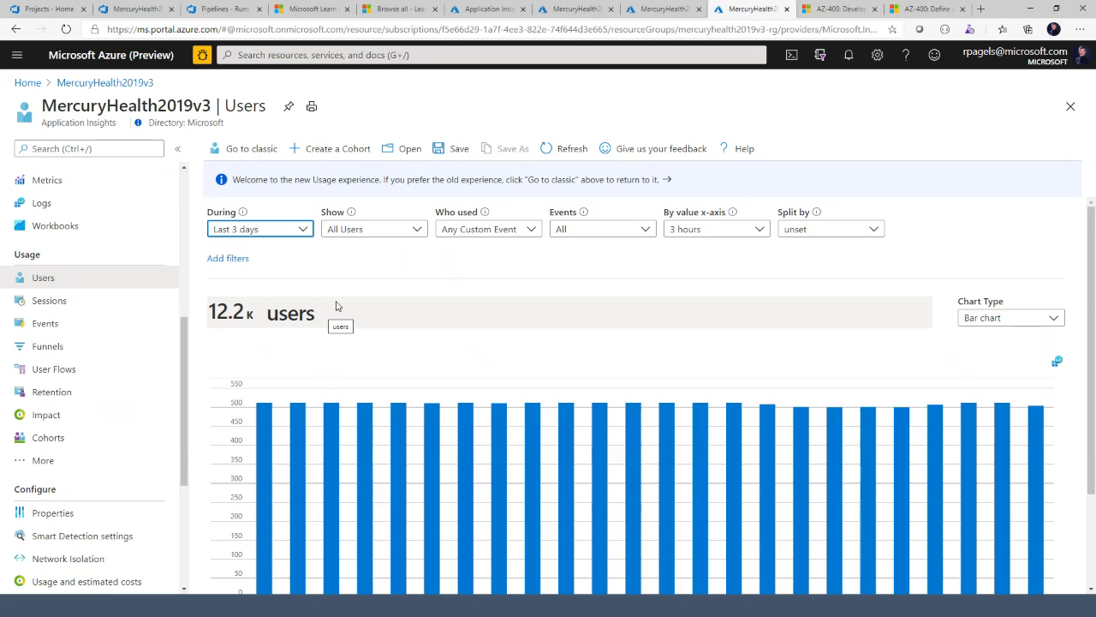
Examine the users chart and show more insights to review sessions, events and the country, operating system and browser breakdowns
scroll(672, 369, down, 3)
scroll(685, 372, up, 3)
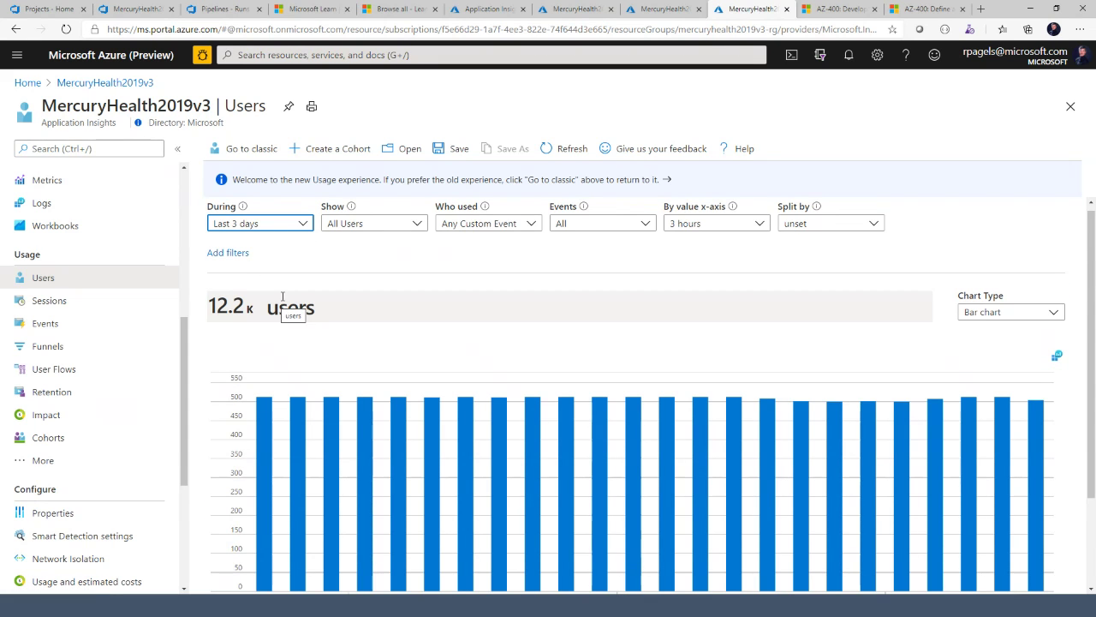
scroll(372, 271, down, 3)
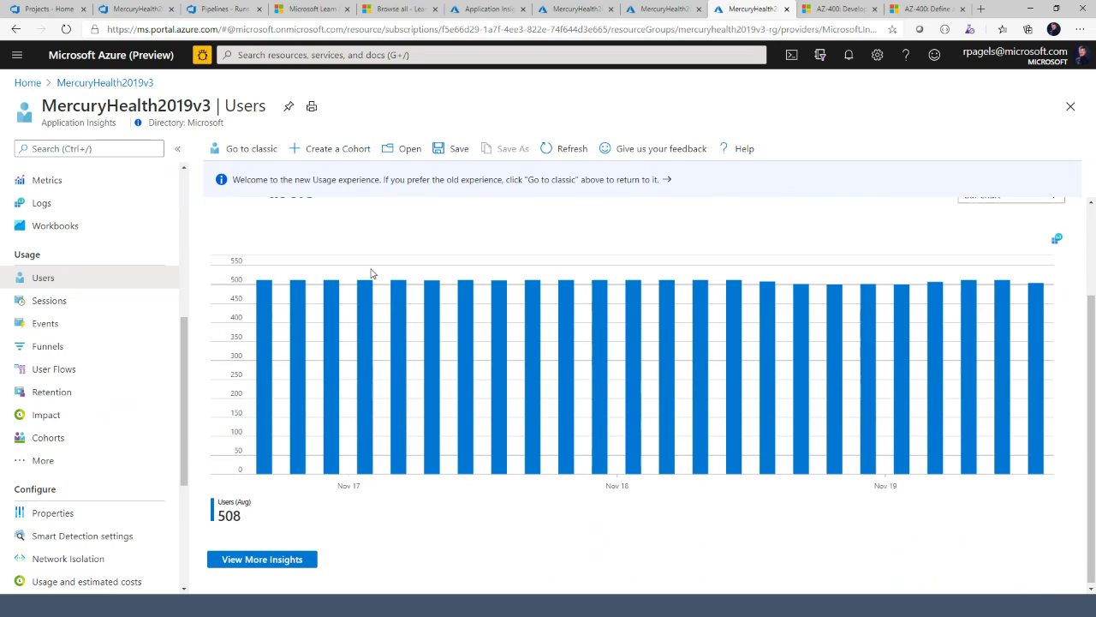
click(301, 564)
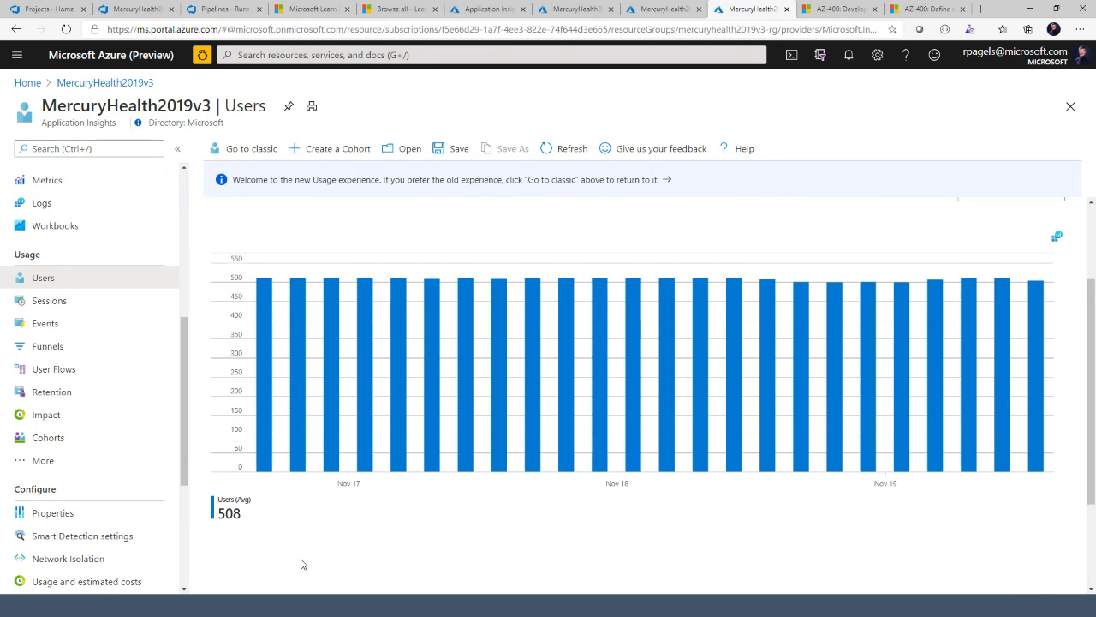
scroll(333, 521, down, 4)
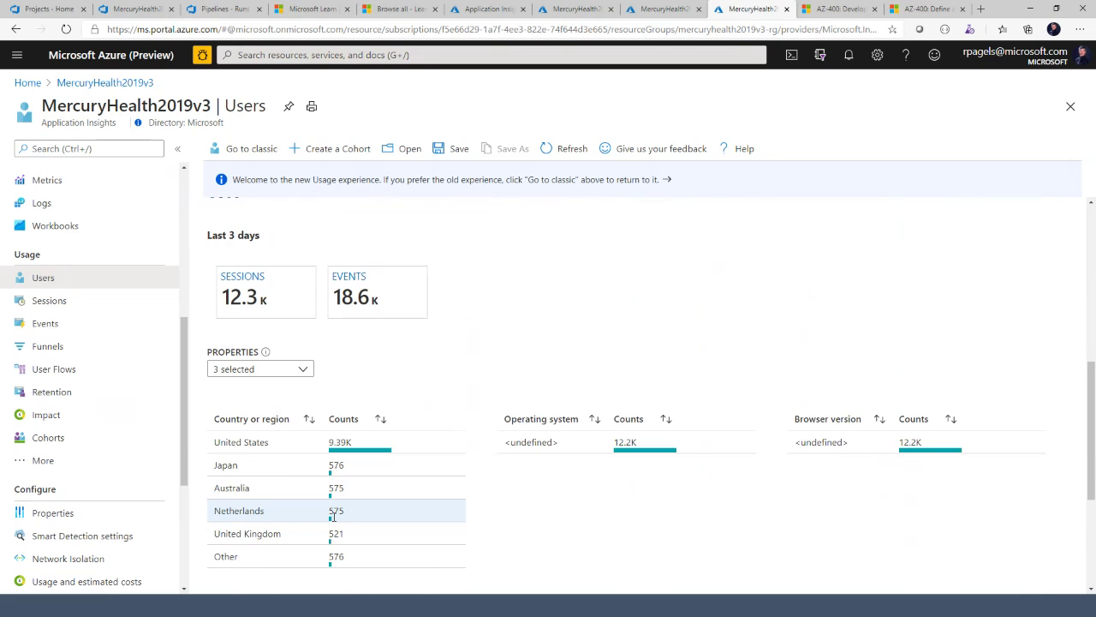
scroll(333, 521, down, 1)
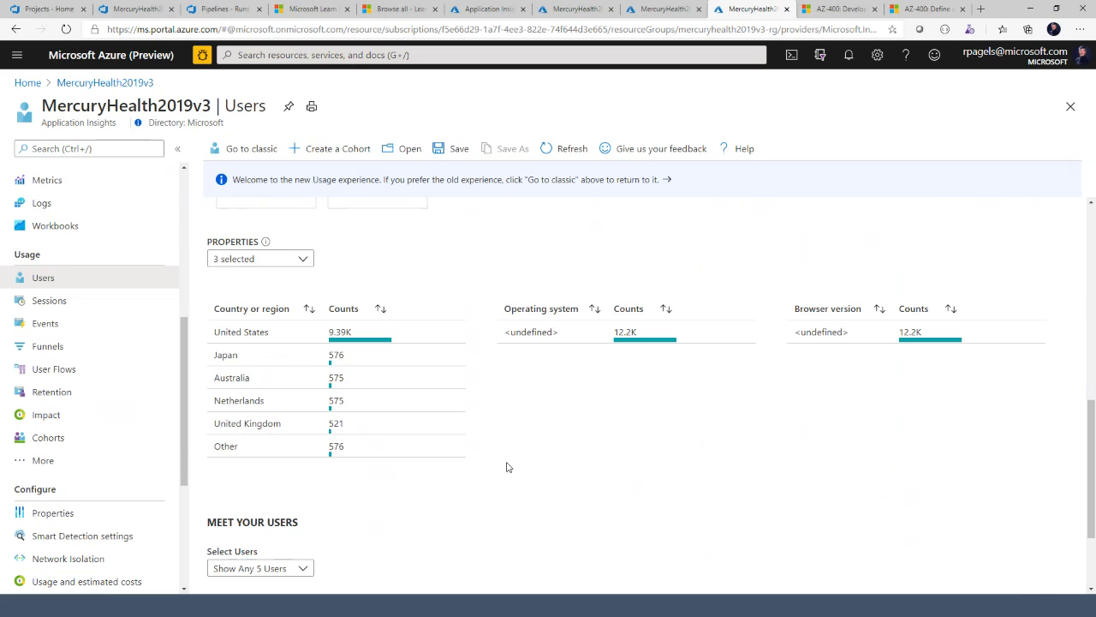
Open User Flows and create a graph with the dependency POST /api/Exercises as the initial event
click(57, 372)
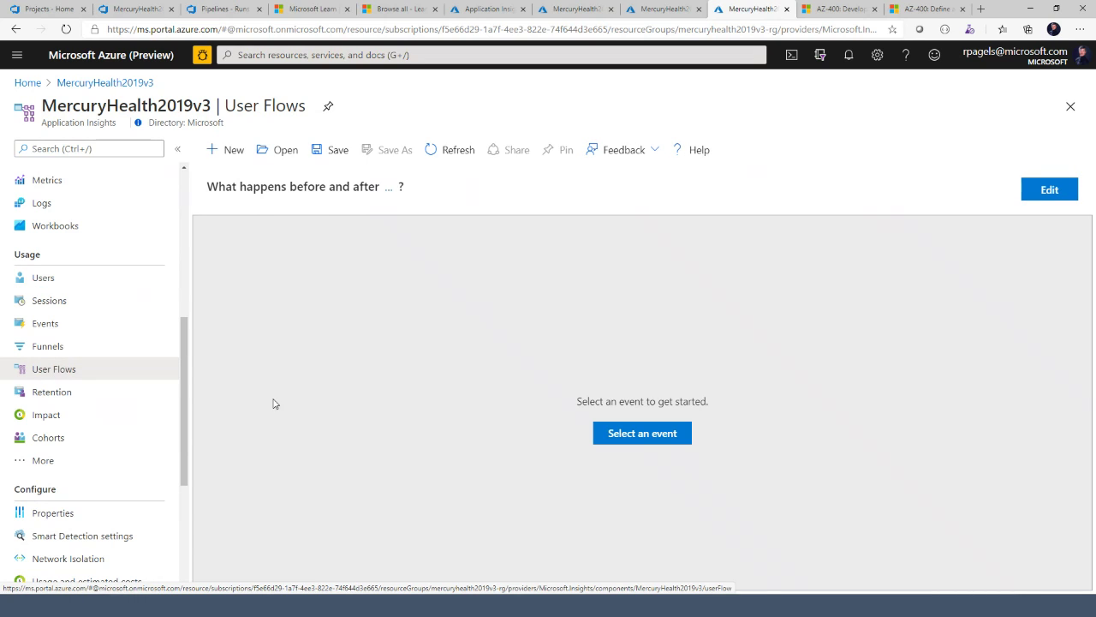
click(599, 441)
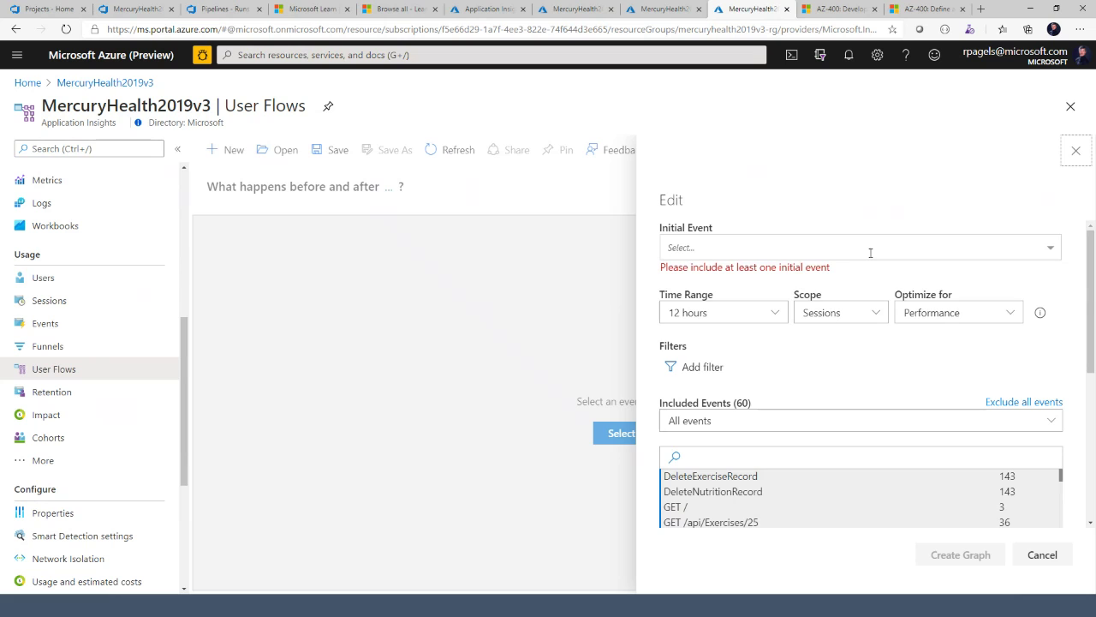
click(870, 250)
scroll(870, 274, down, 6)
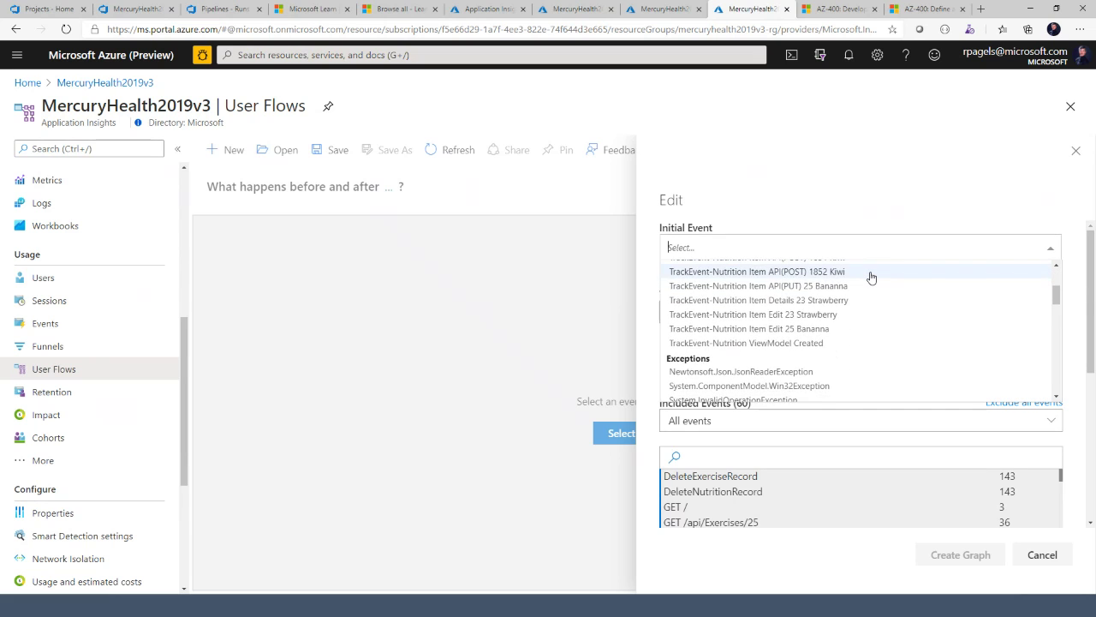
scroll(872, 278, down, 4)
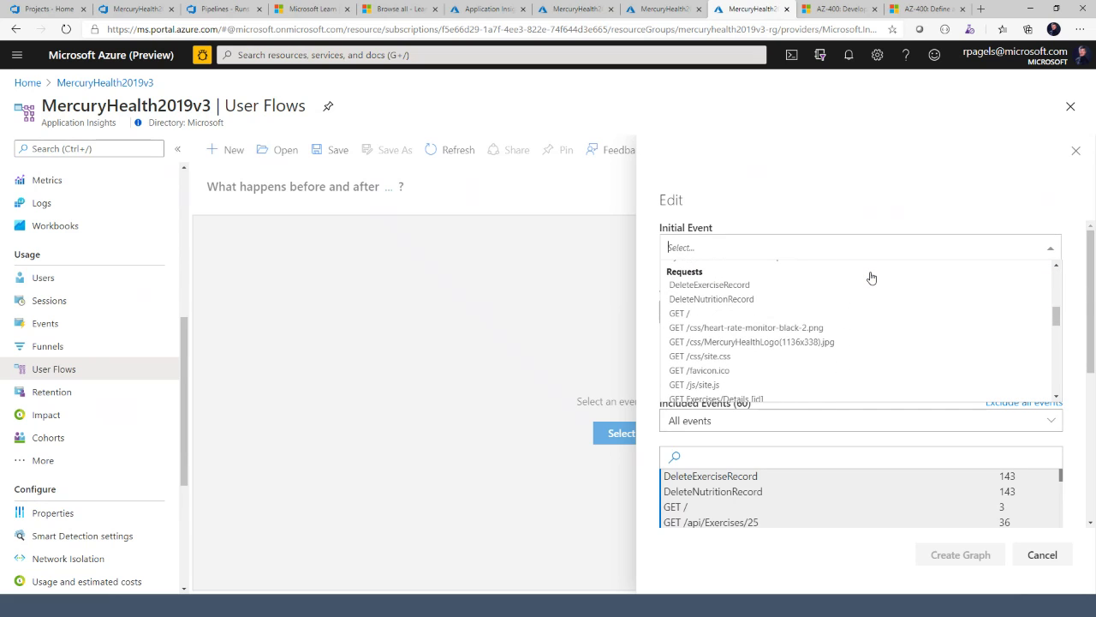
scroll(872, 277, down, 4)
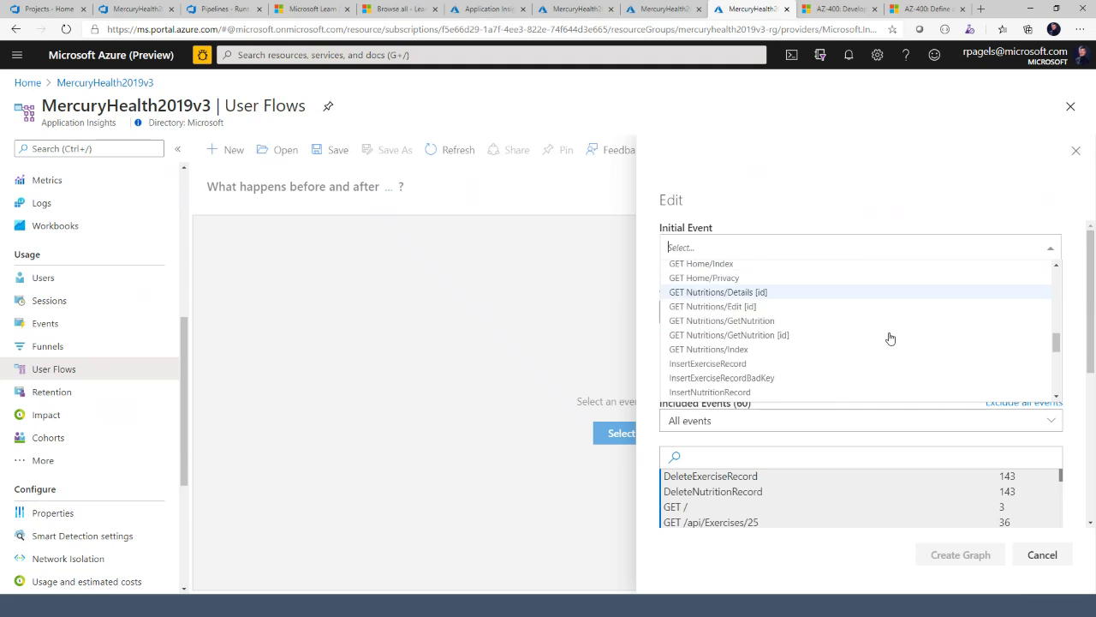
scroll(891, 338, down, 5)
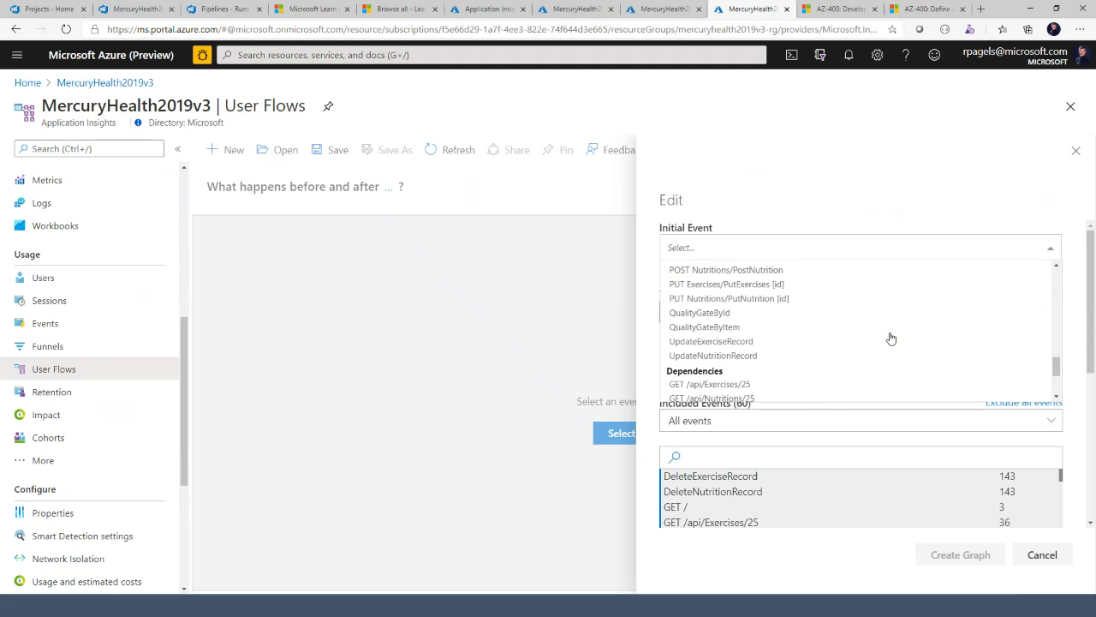
scroll(890, 339, down, 5)
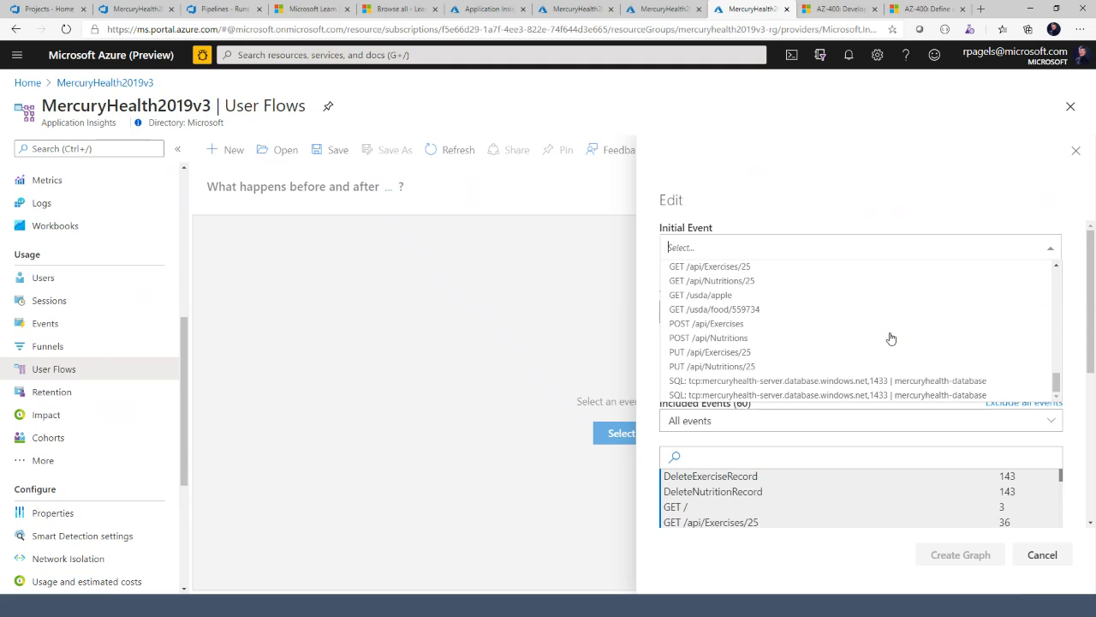
scroll(891, 338, down, 5)
scroll(891, 339, up, 5)
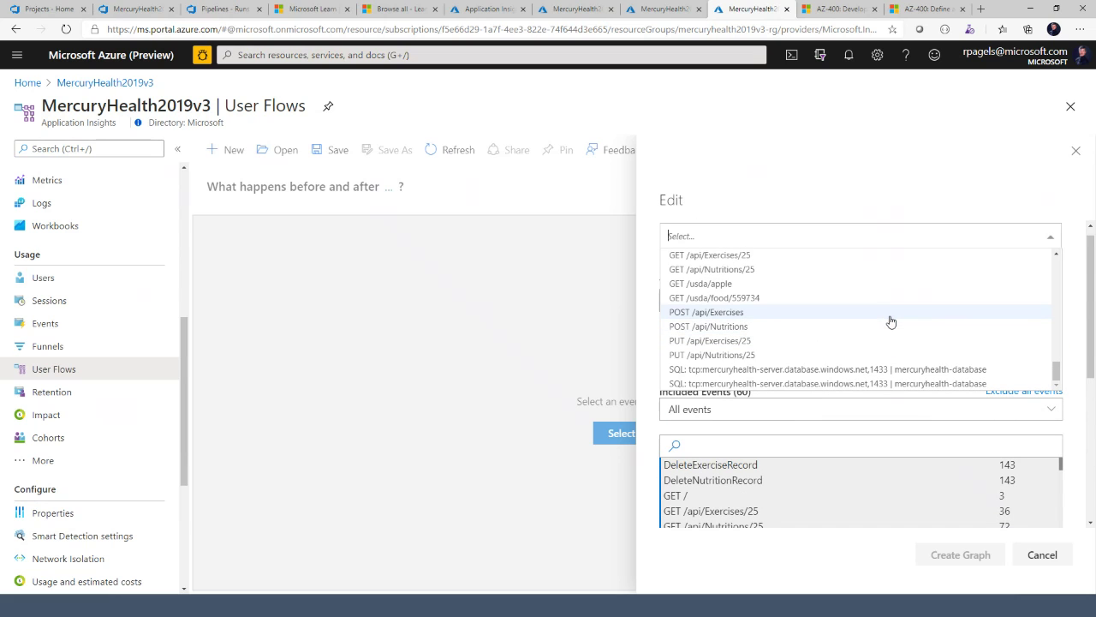
click(890, 314)
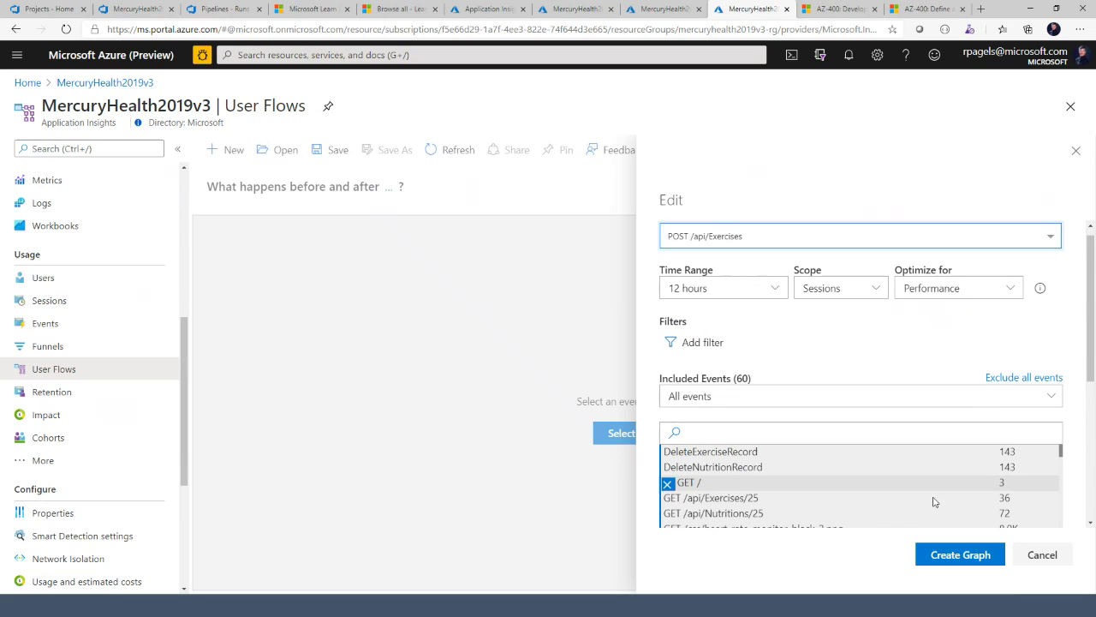
click(959, 554)
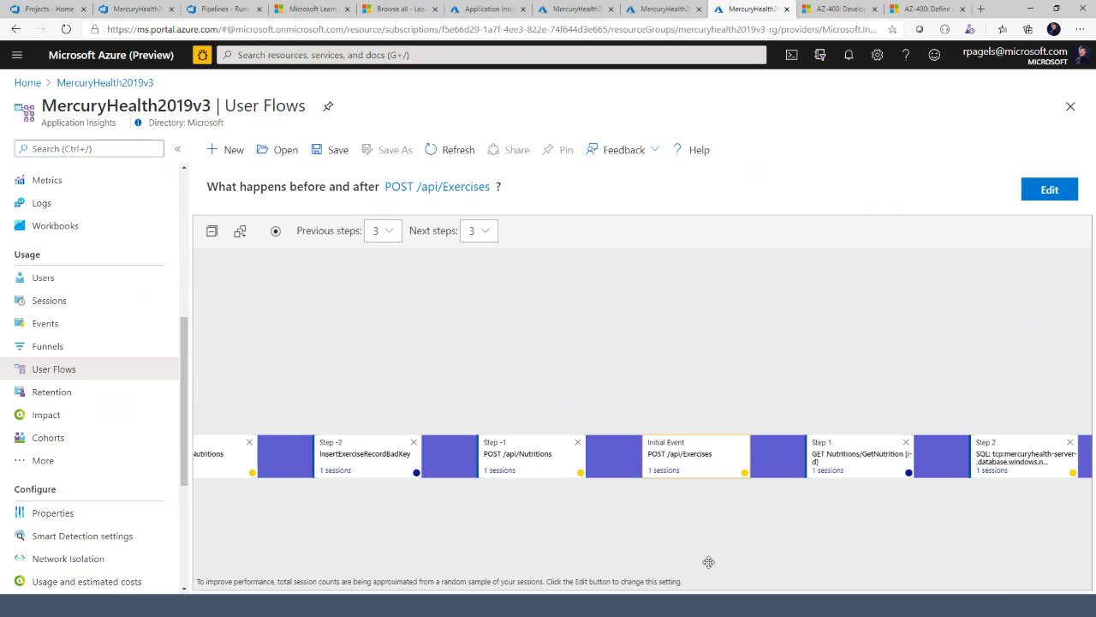
Examine the user flow steps before and after the POST /api/Exercises event in the flow graph
drag(548, 574, 659, 549)
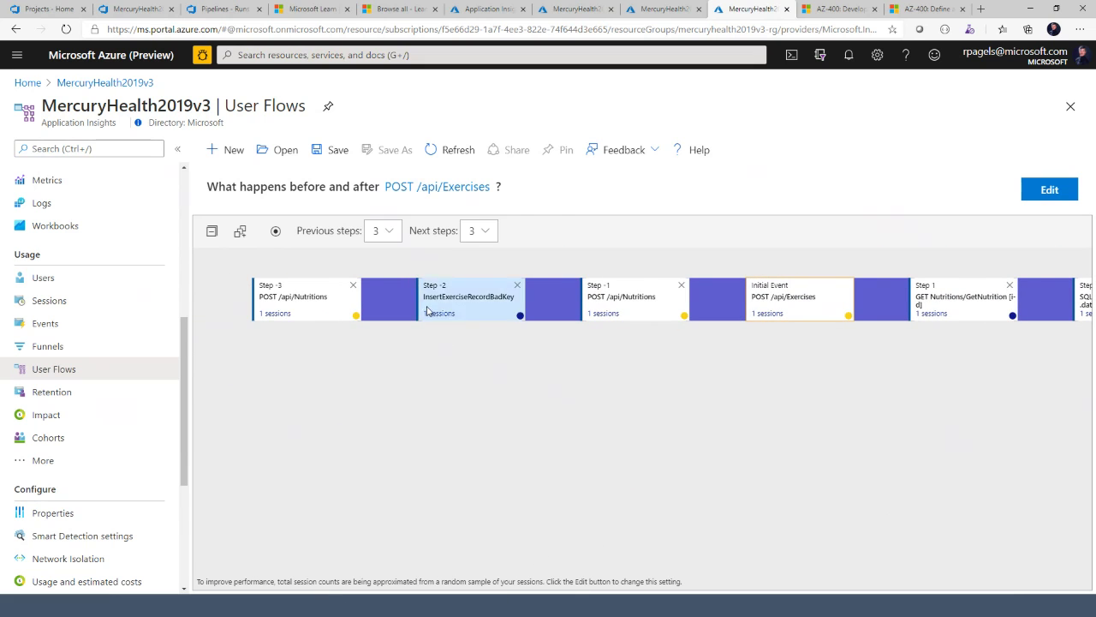
drag(519, 398, 463, 438)
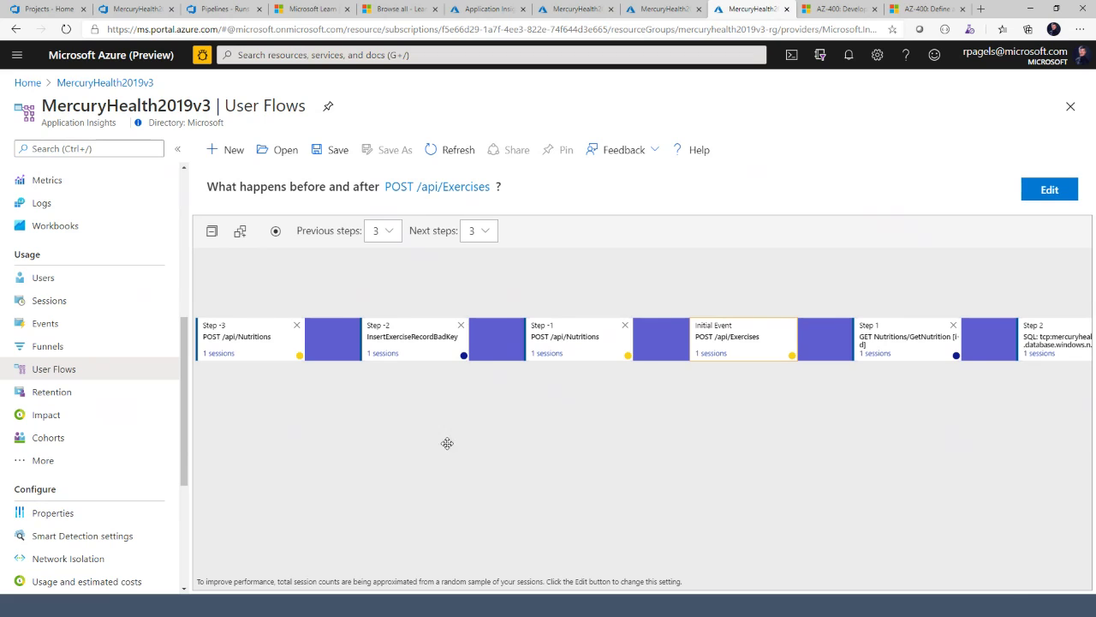
drag(447, 444, 474, 442)
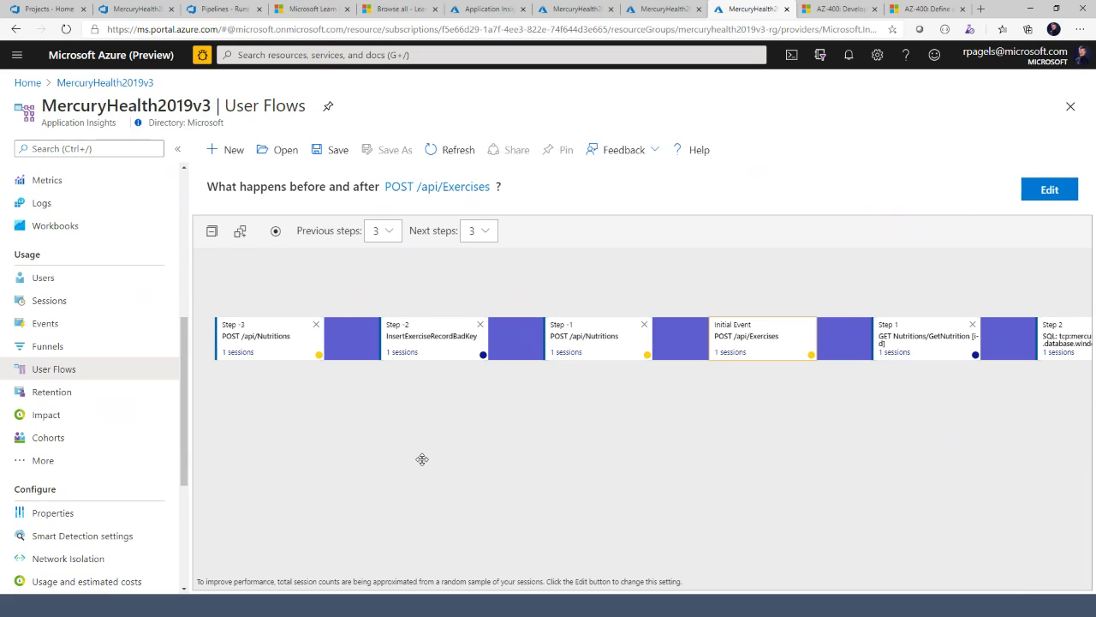
Open Usage and estimated costs for the resource and view the available fractions for ingestion data sampling
drag(184, 379, 188, 453)
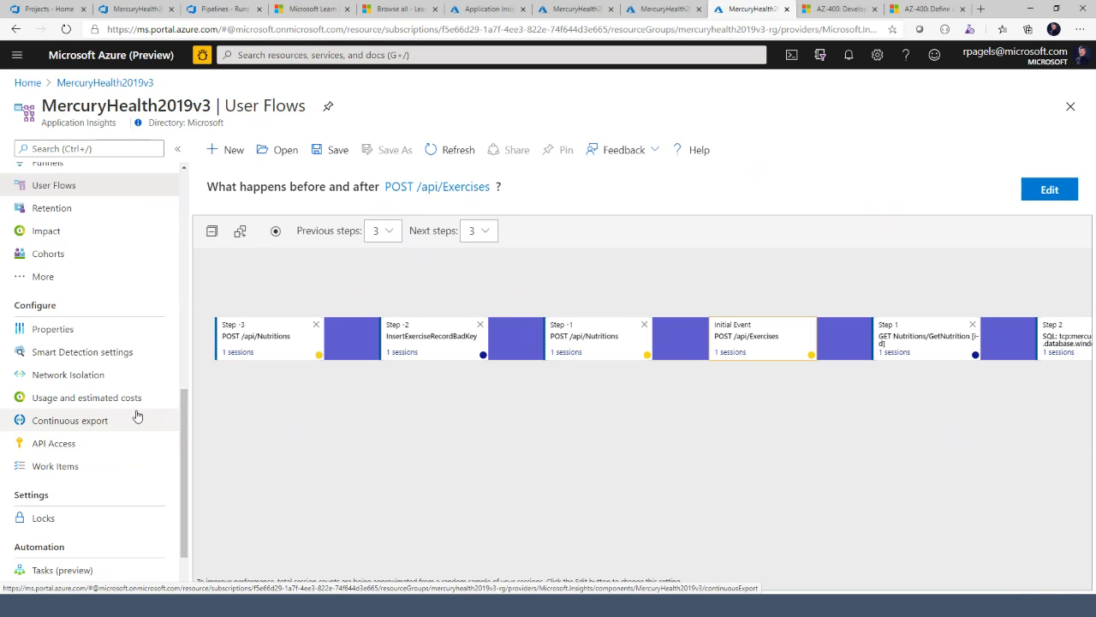
click(54, 399)
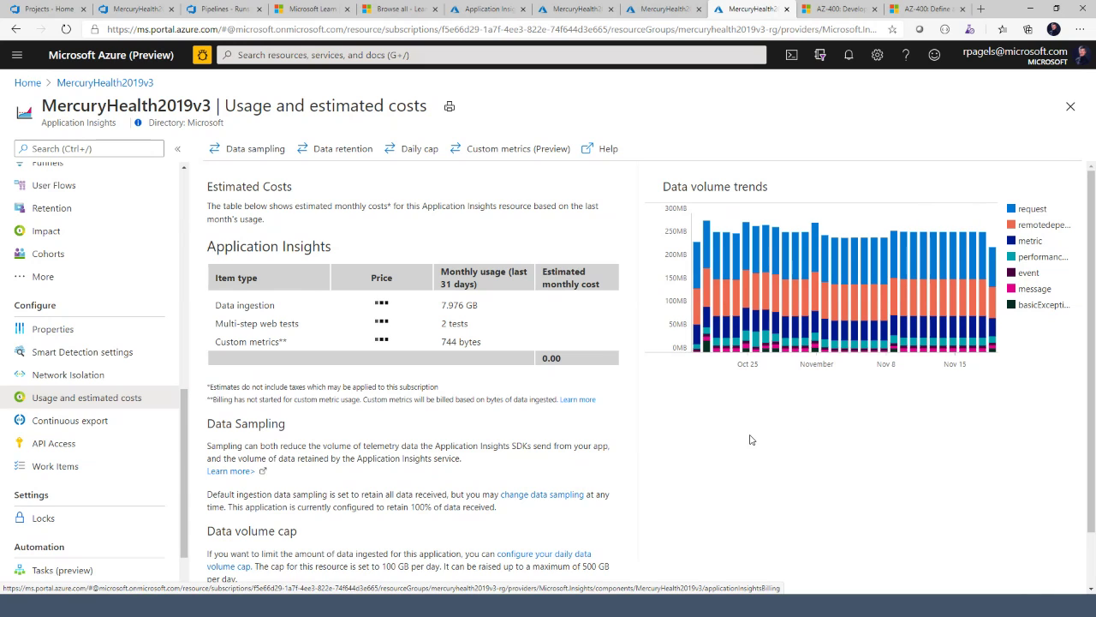
click(246, 148)
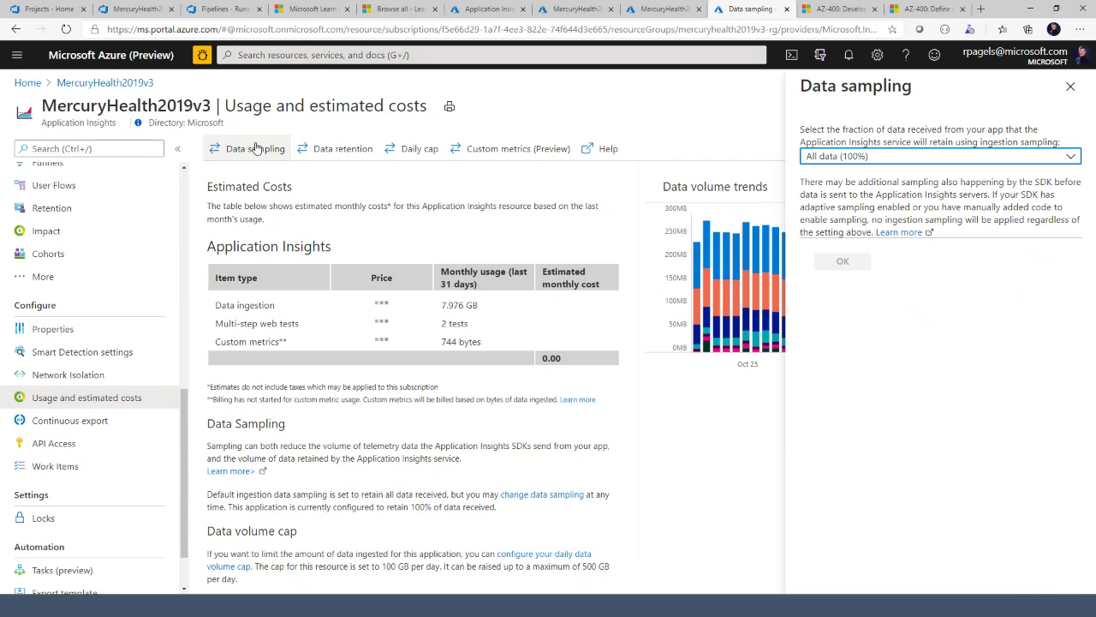
click(1071, 158)
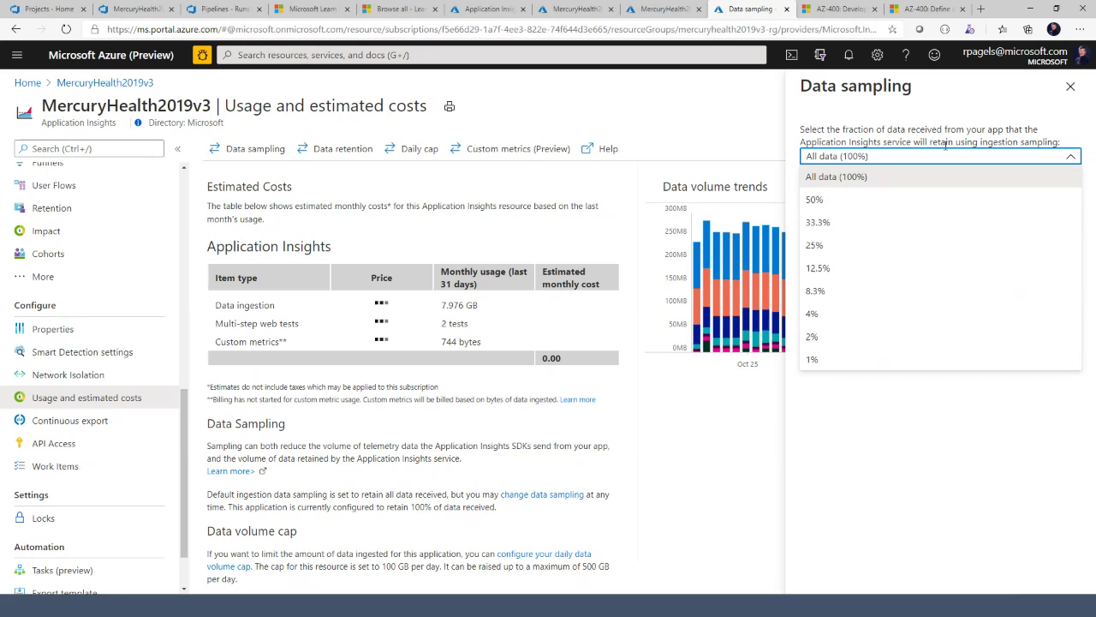
Try 50% ingestion data sampling and return the selection to All data (100%)
click(849, 202)
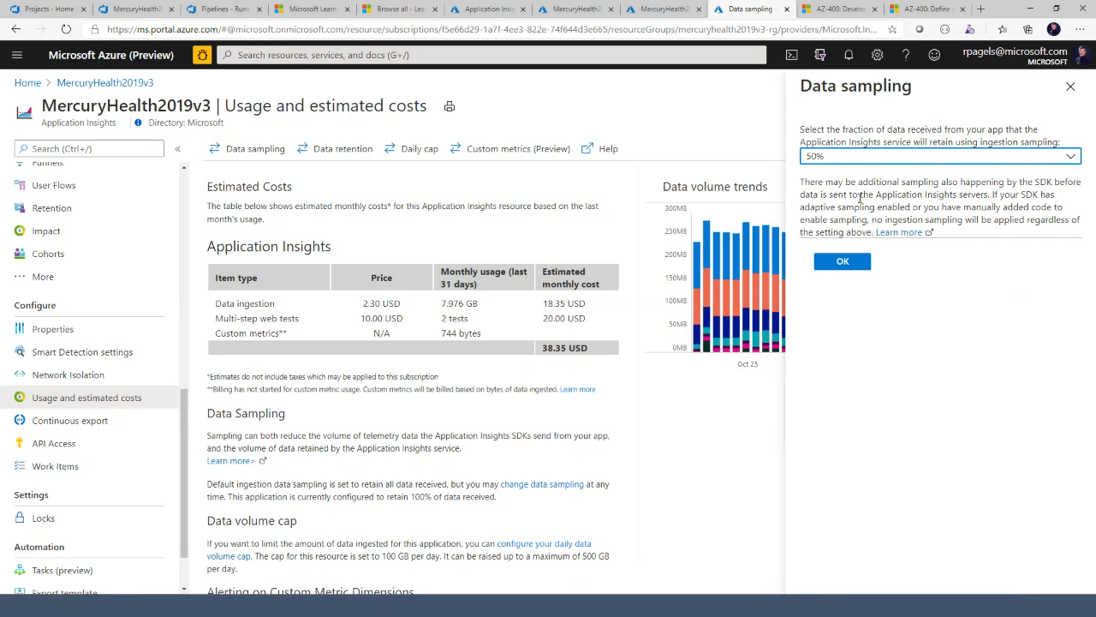
click(894, 157)
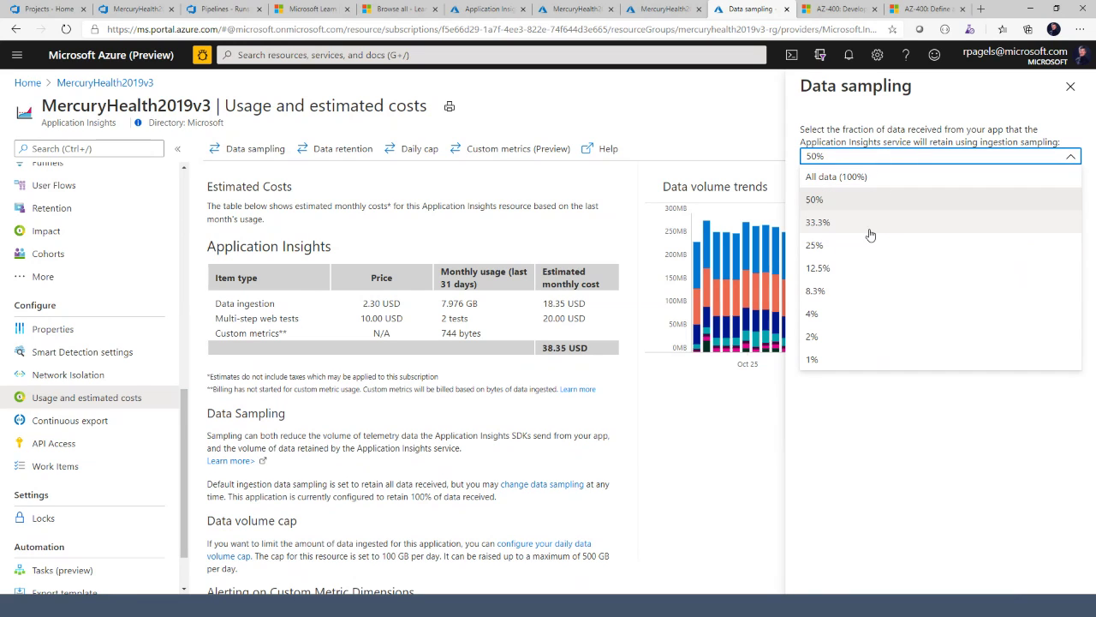
click(863, 176)
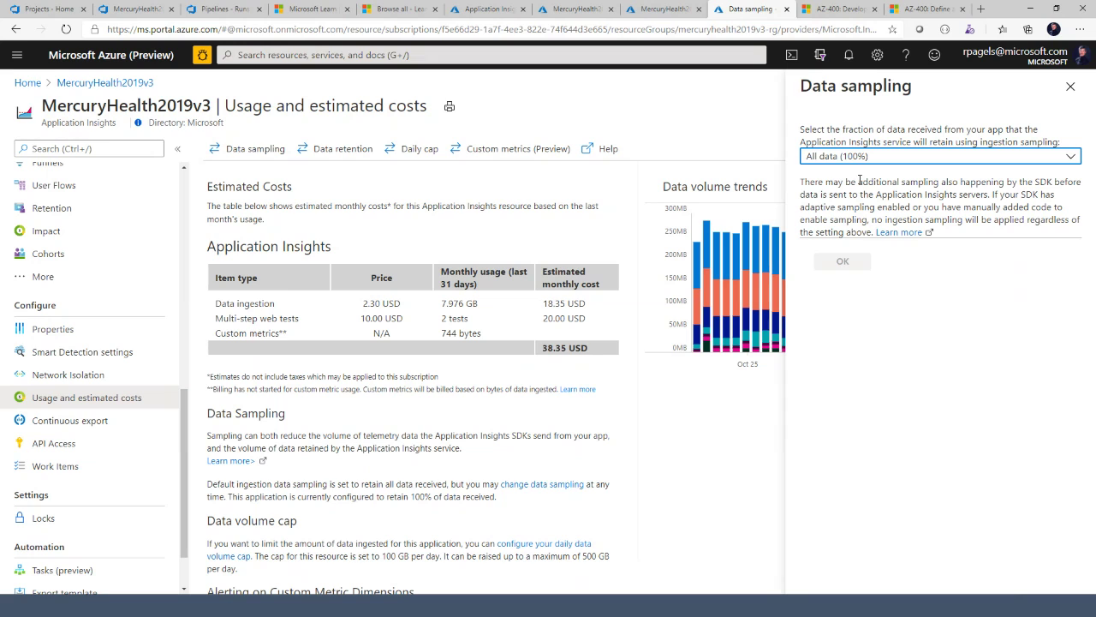
Discard the unsaved sampling edits and review the data retention, data sampling, daily cap and custom metrics settings before closing the settings pane
click(336, 153)
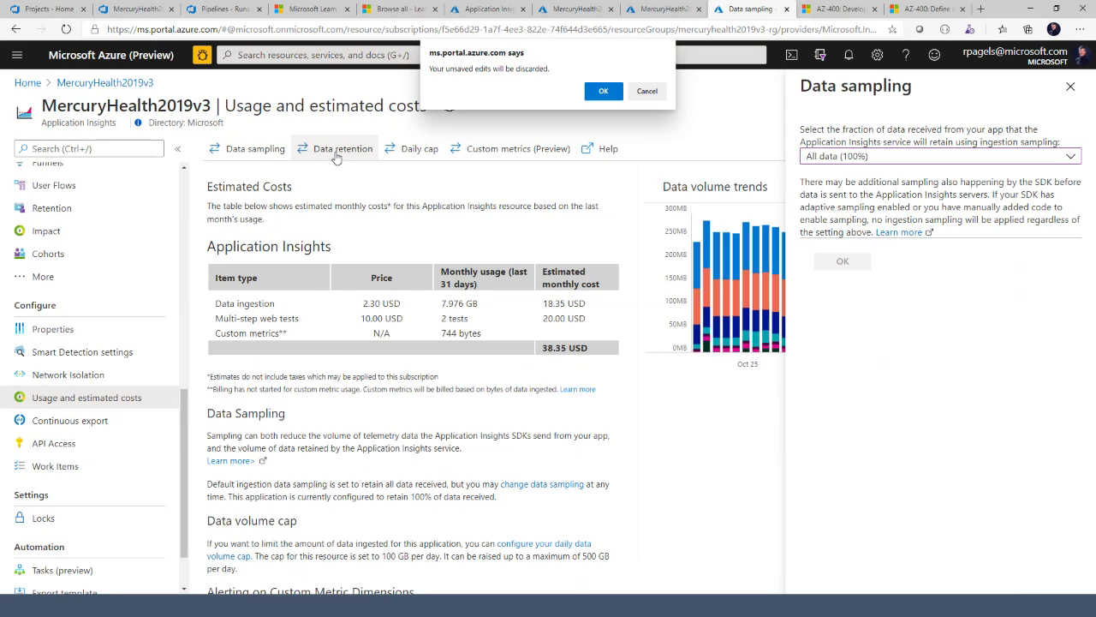
click(609, 93)
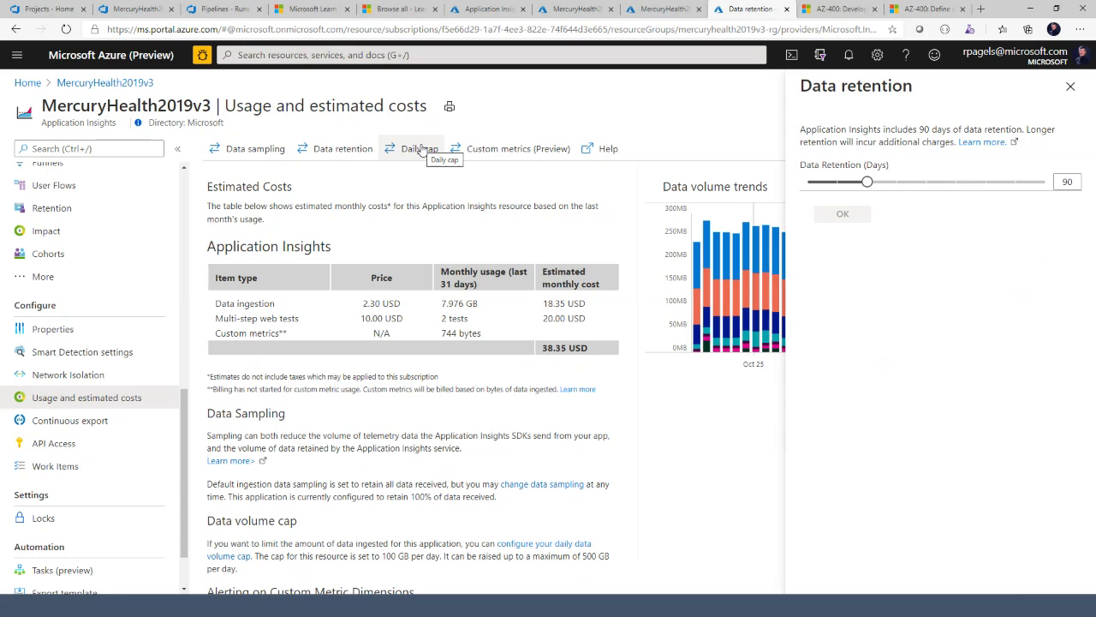
click(245, 150)
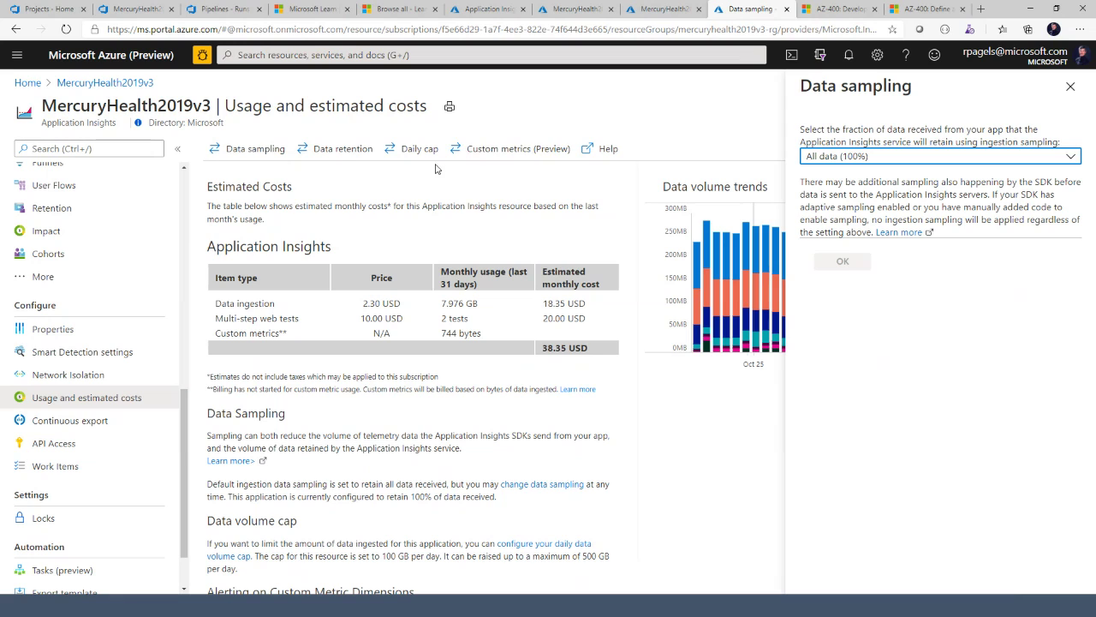
click(401, 156)
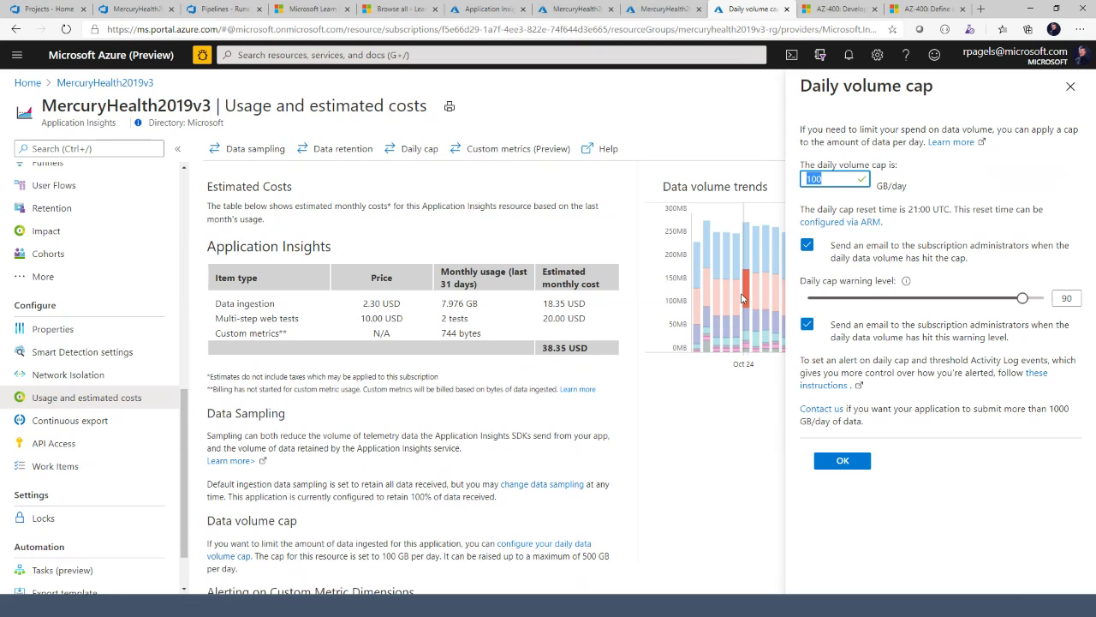
click(495, 162)
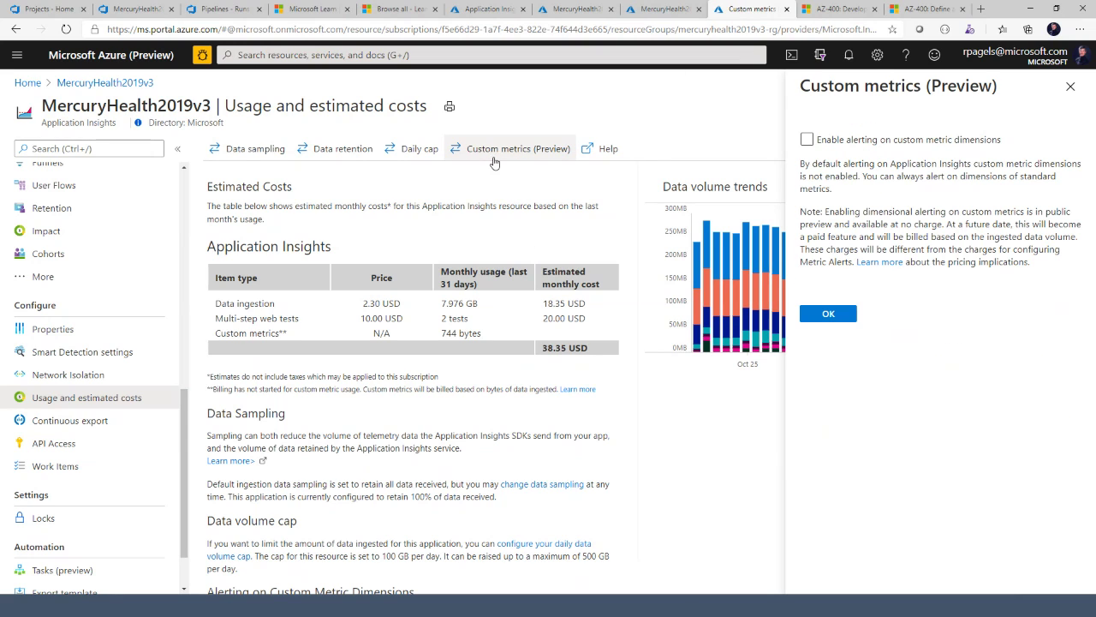
click(247, 149)
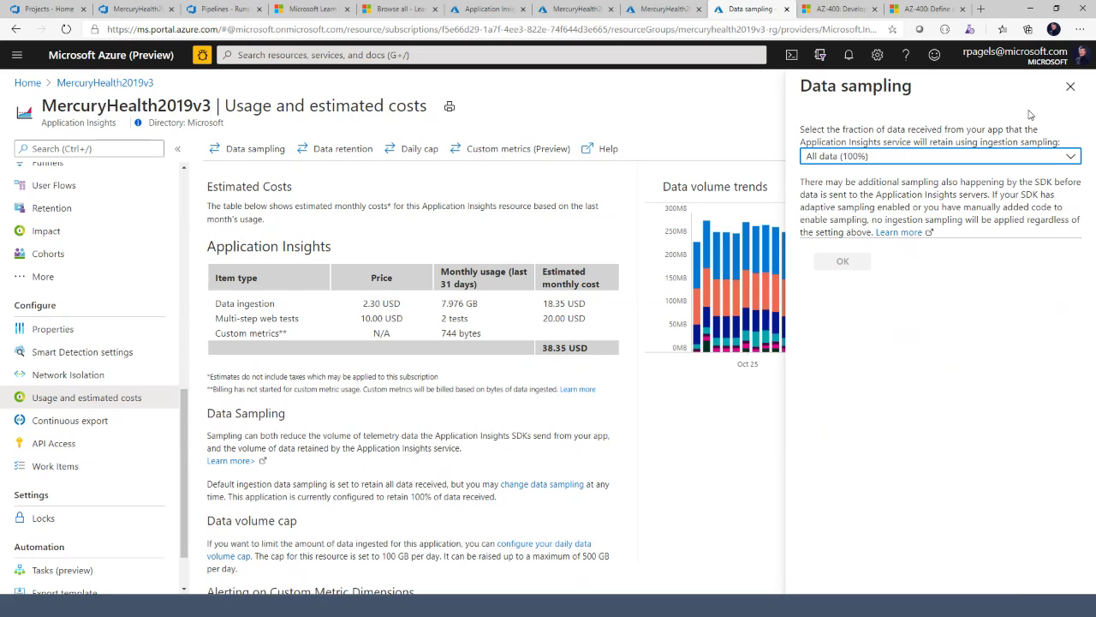
click(1070, 92)
scroll(75, 385, up, 6)
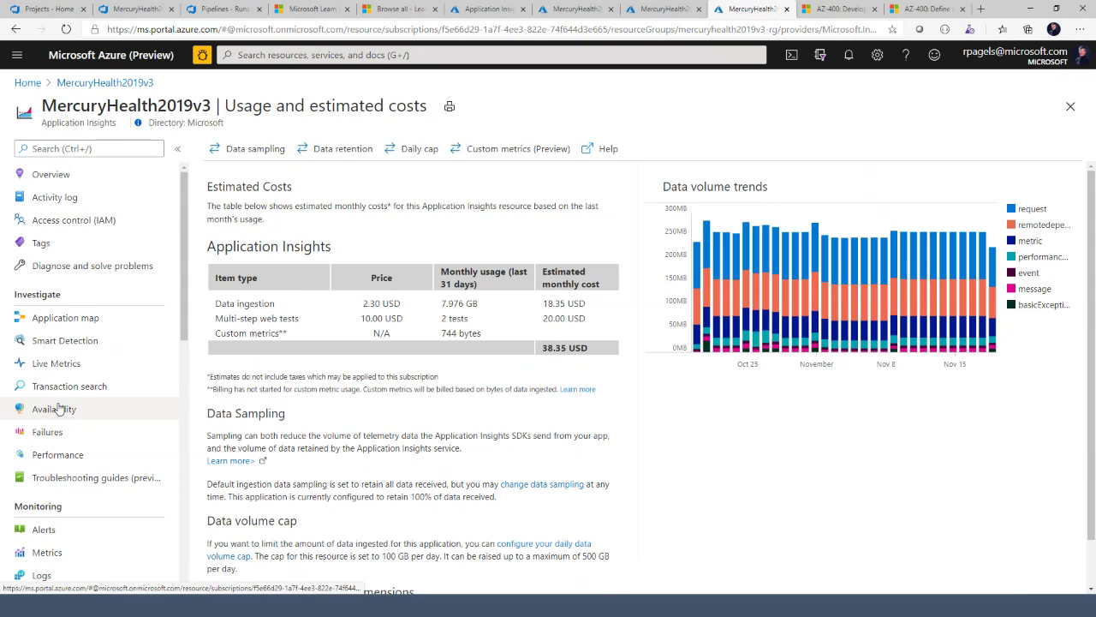
Switch to the PowerPoint slide show and advance to the Getting Started with Application Insights slide
key(alt+Tab)
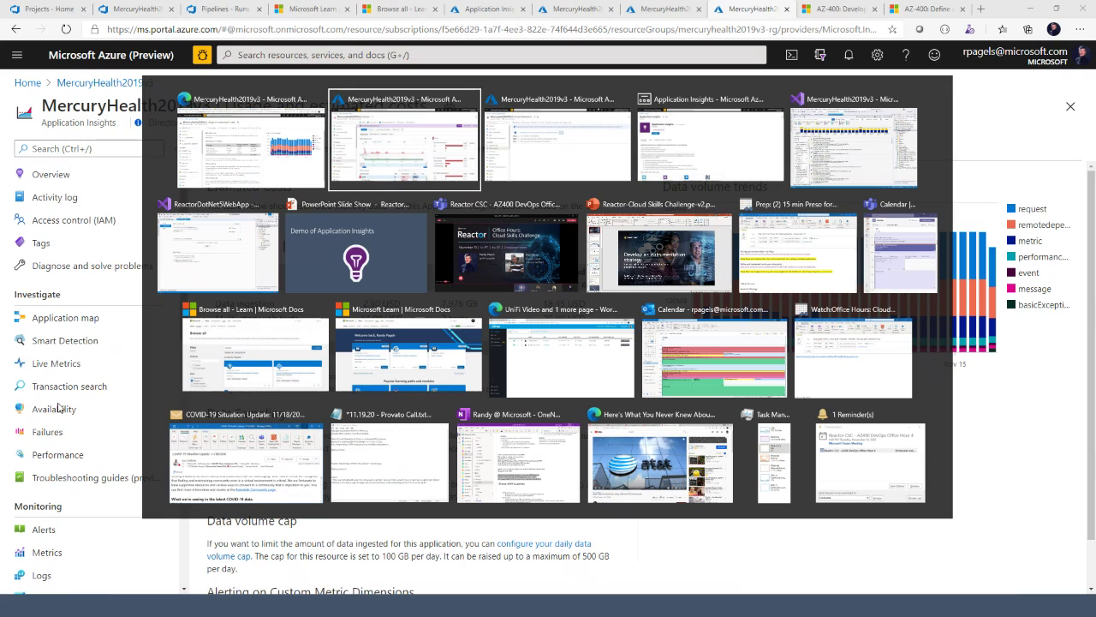
key(alt+Tab)
key(alt+Tab)
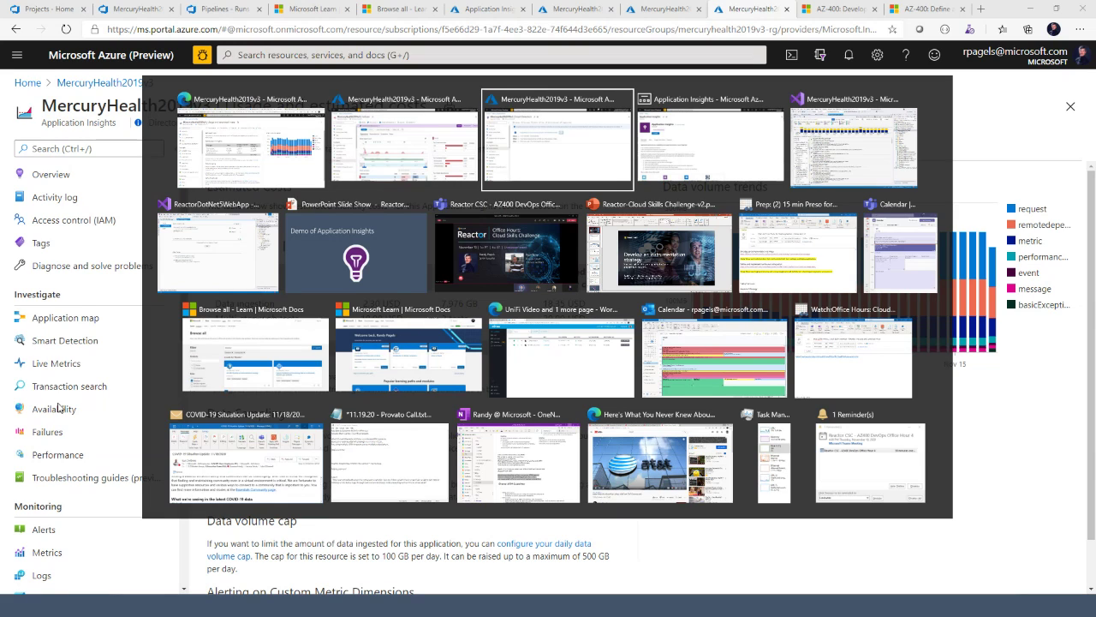
key(alt+Tab)
key(alt+Tab)
key(alt+Tab)
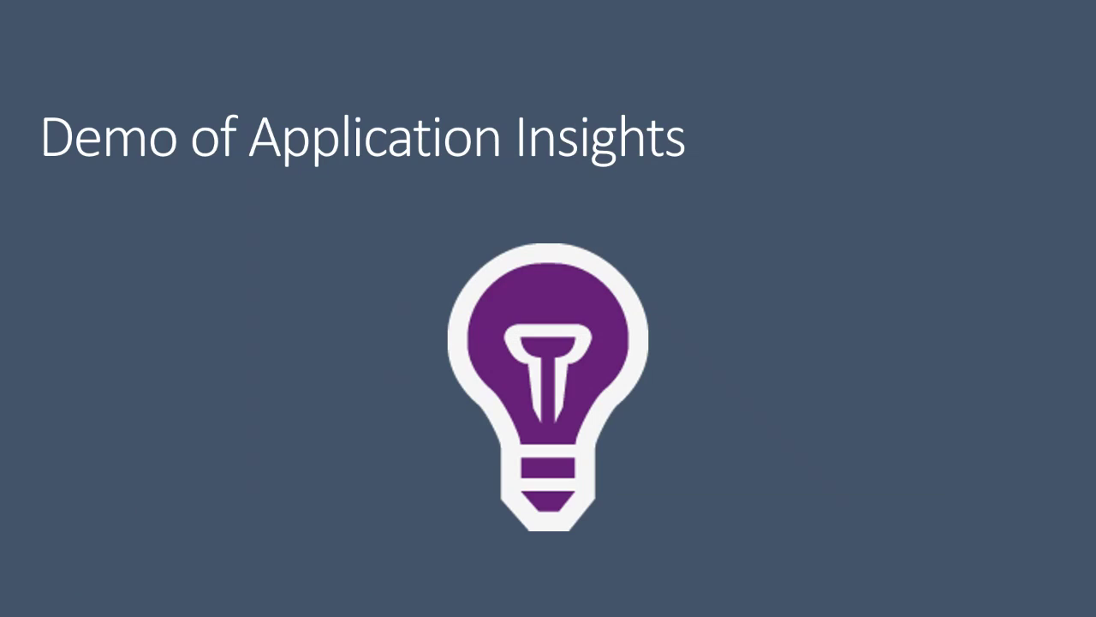
key(Right)
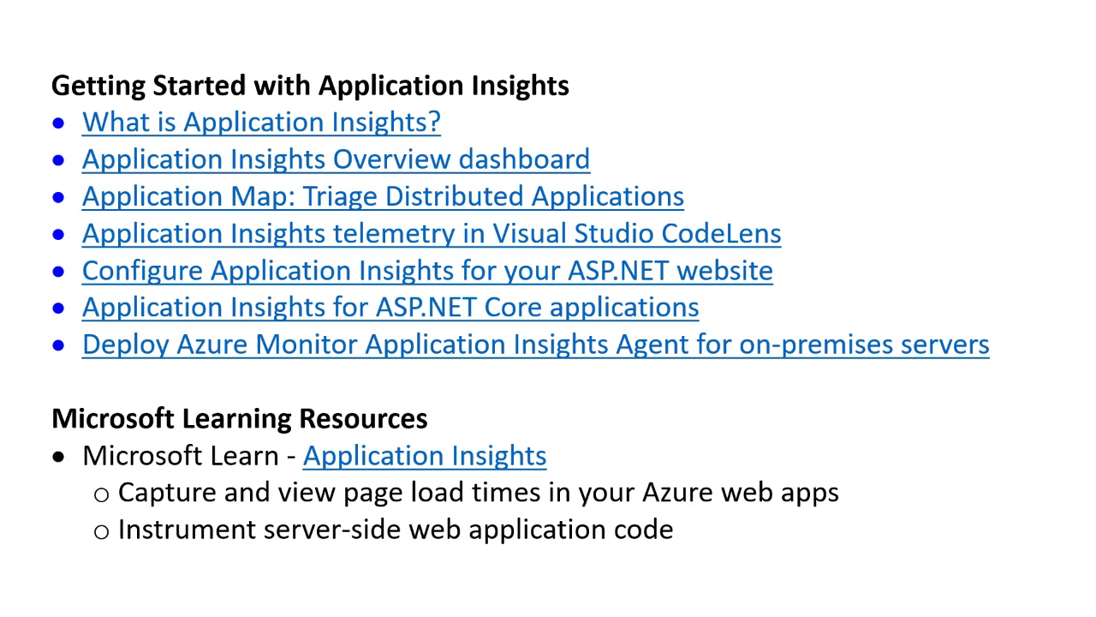
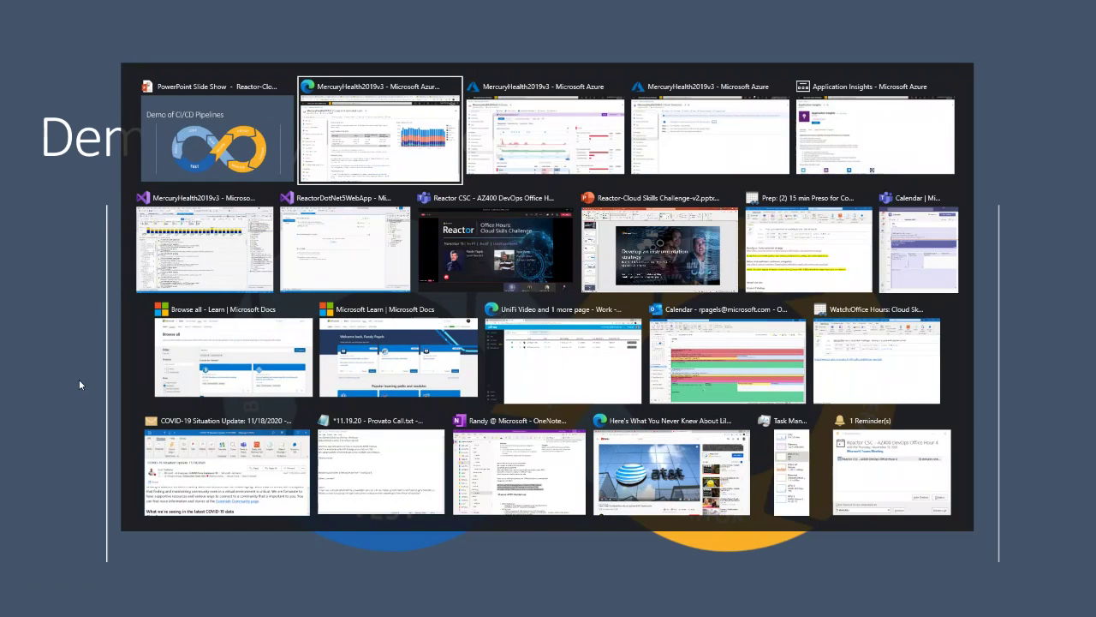
Switch to the Azure DevOps release MercuryHealth2019v3 - CD, examine the Dev stage's deployment logs and return to the release pipeline overview
key(alt+Tab)
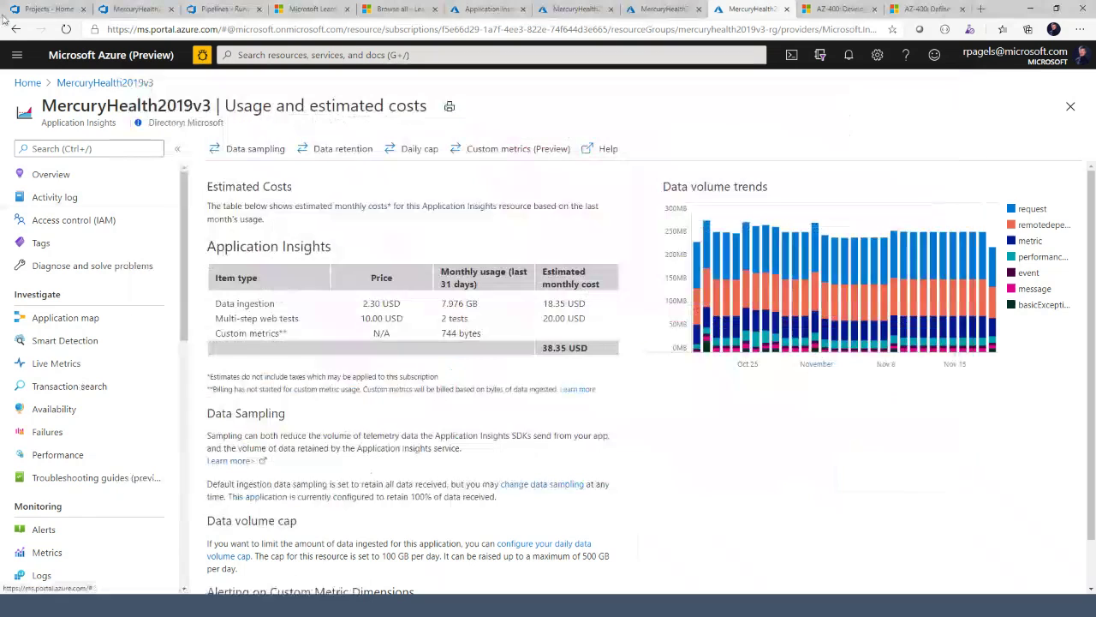
click(121, 15)
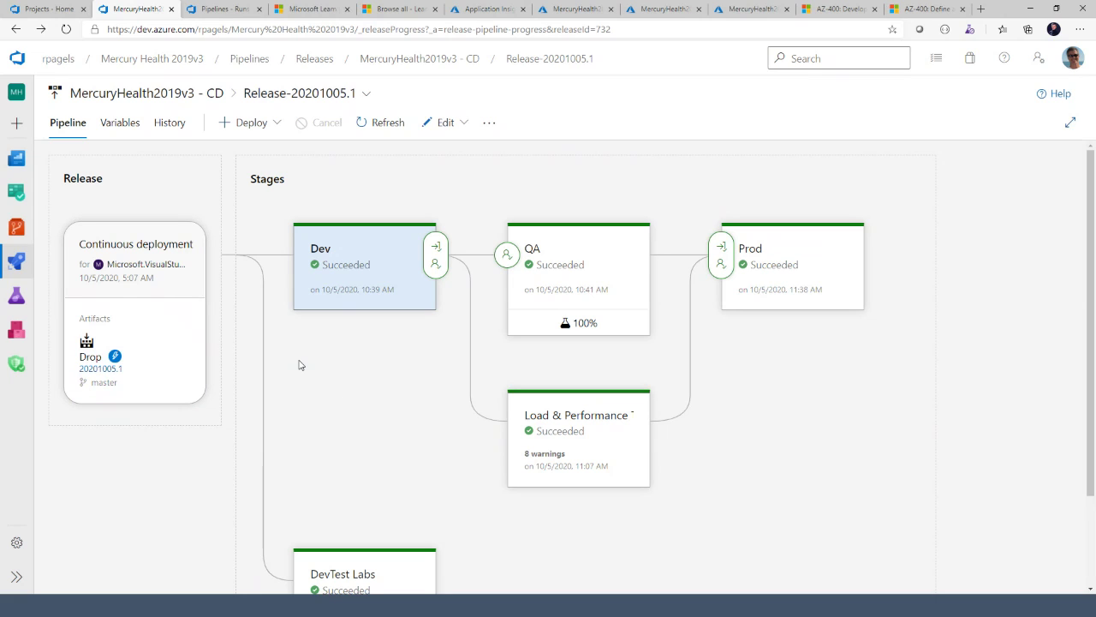
click(353, 275)
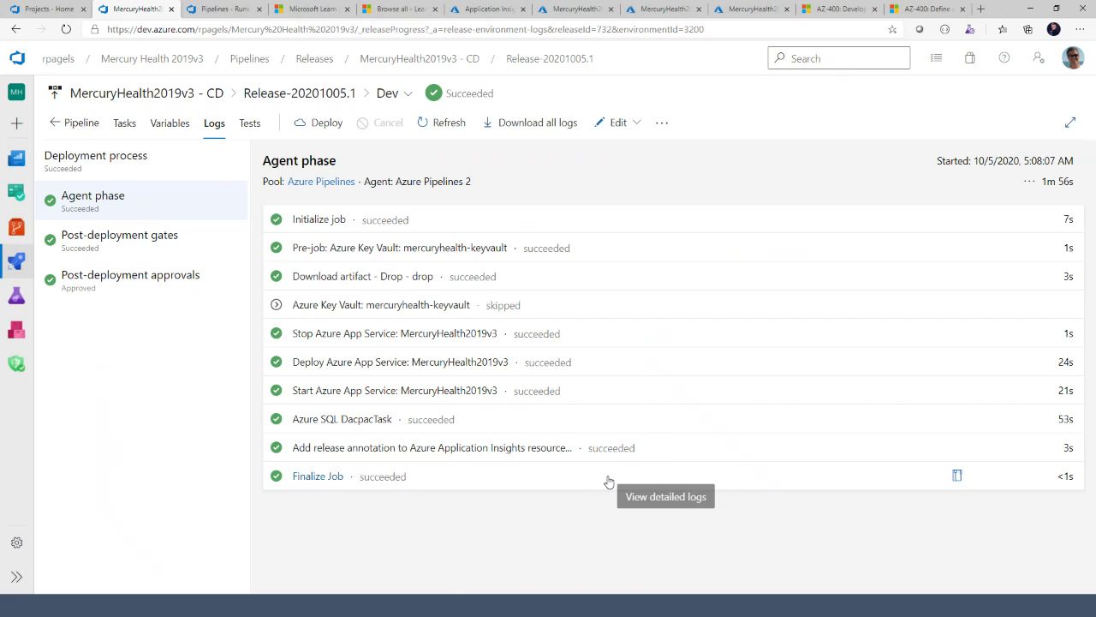
click(78, 124)
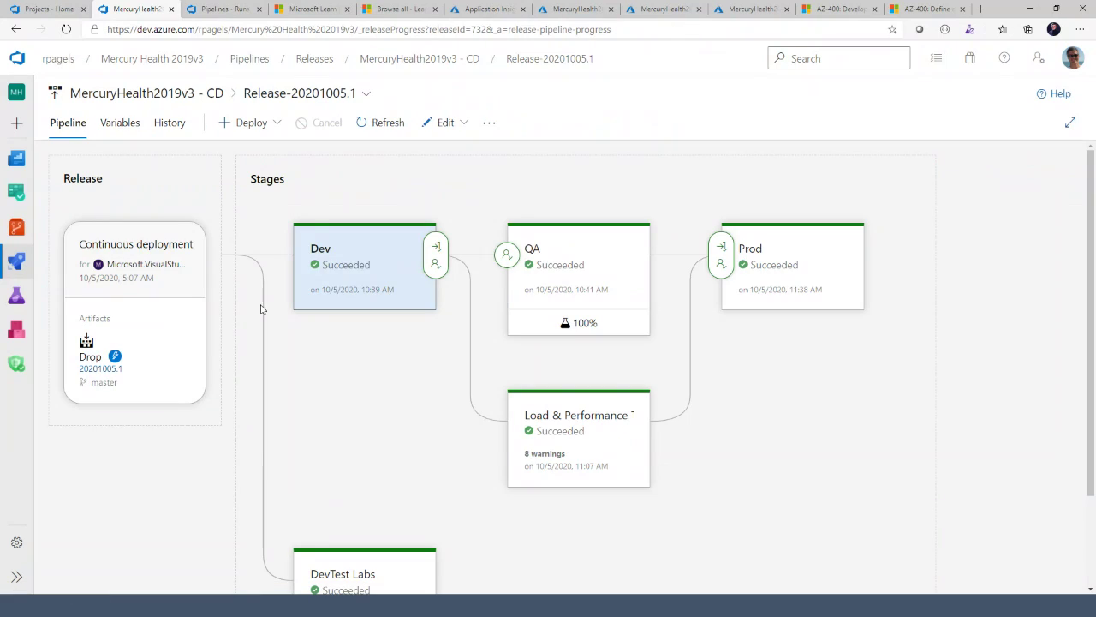
click(350, 268)
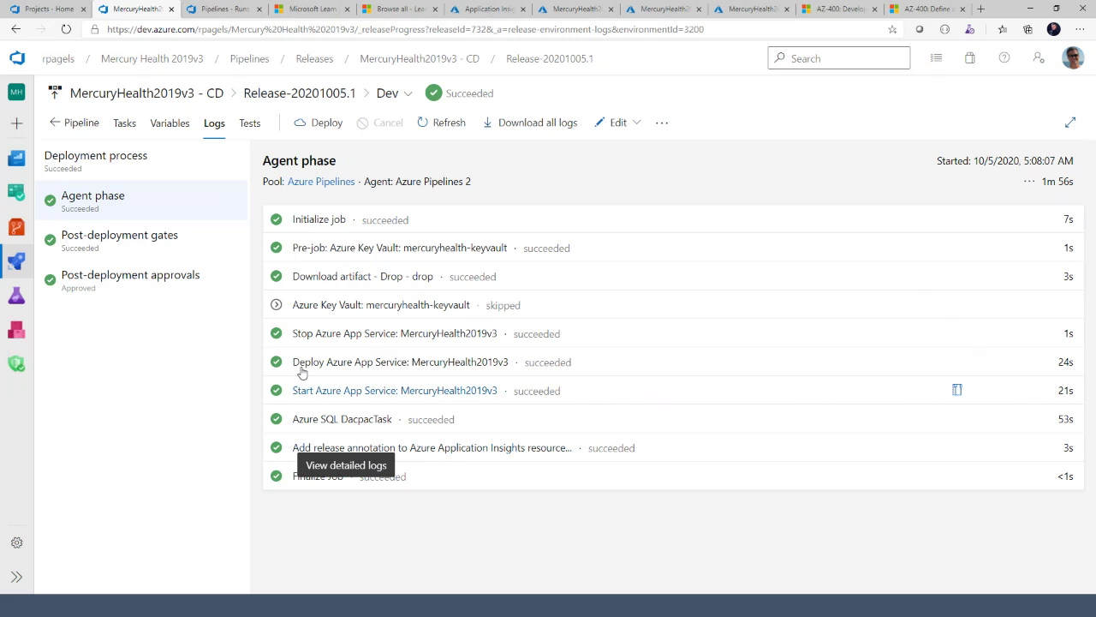
click(81, 123)
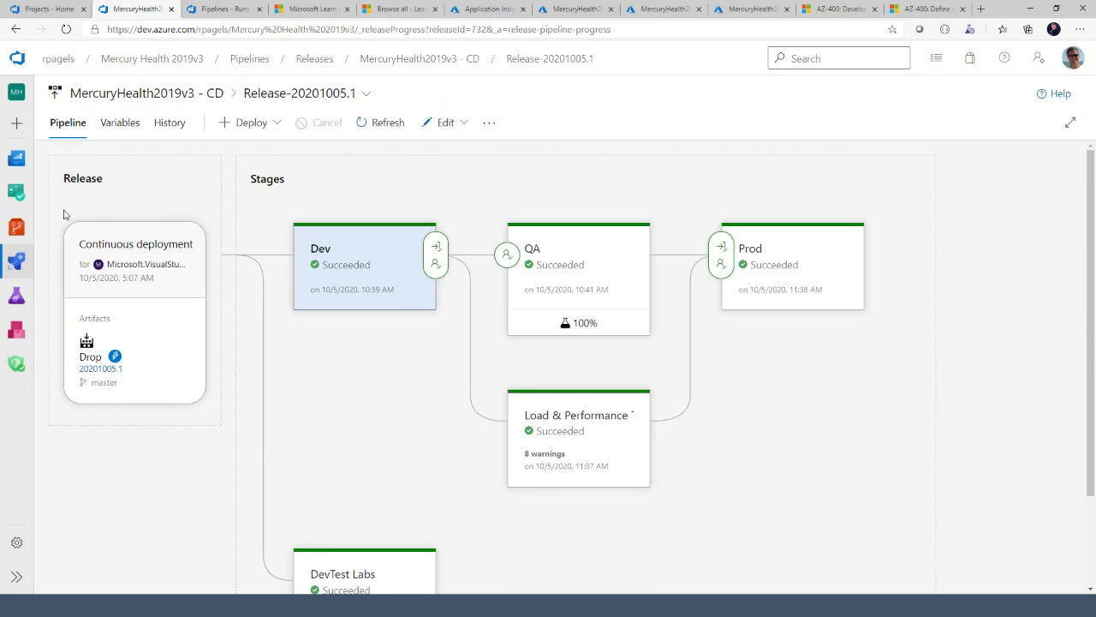
Create a new pipeline with the classic editor from Azure Repos Git, repository Mercury Health 2019v3, branch master, and browse the build templates
mouse_move(26, 265)
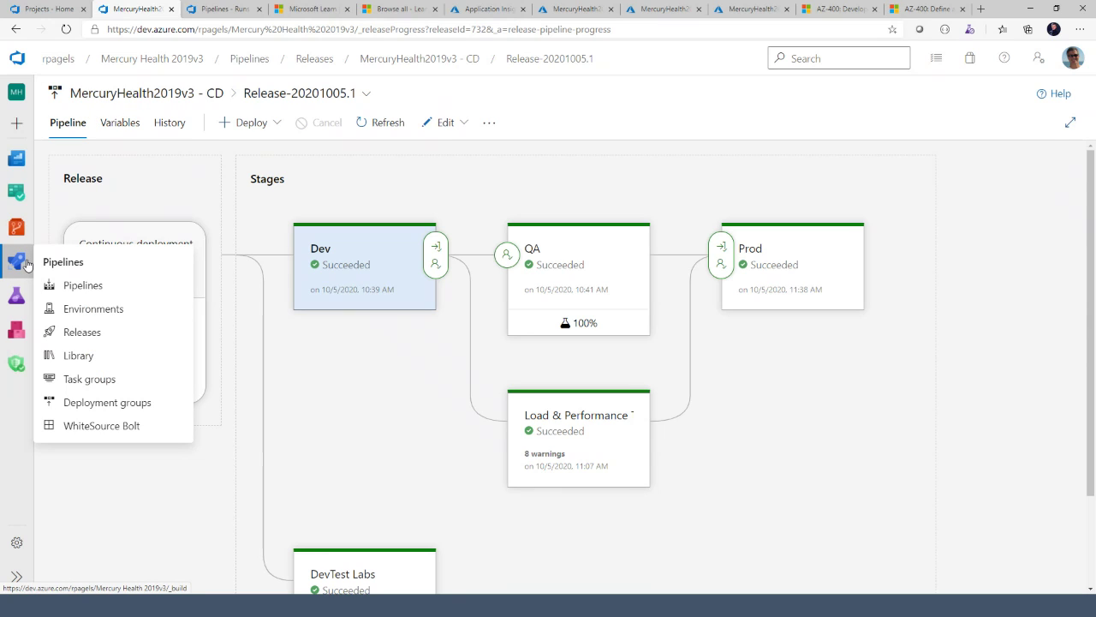
click(81, 285)
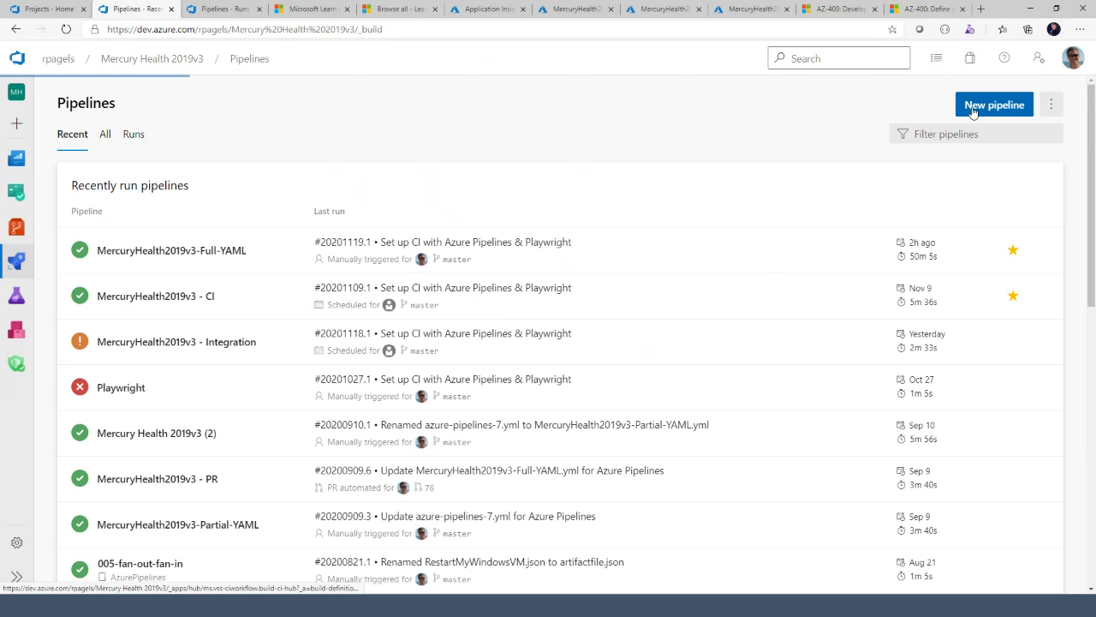
click(973, 112)
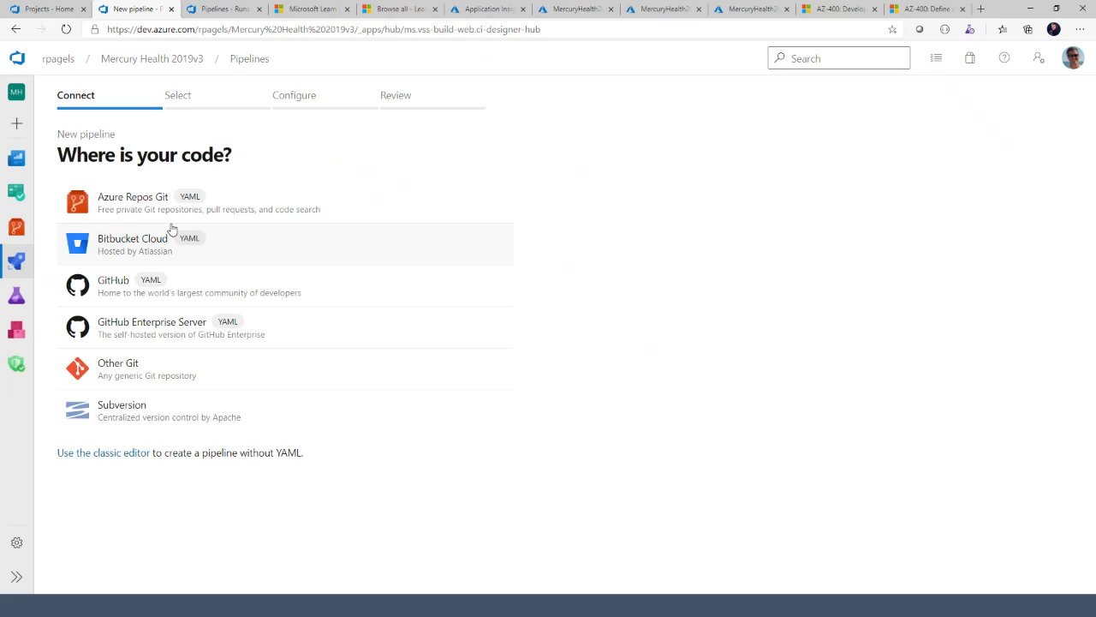
click(98, 454)
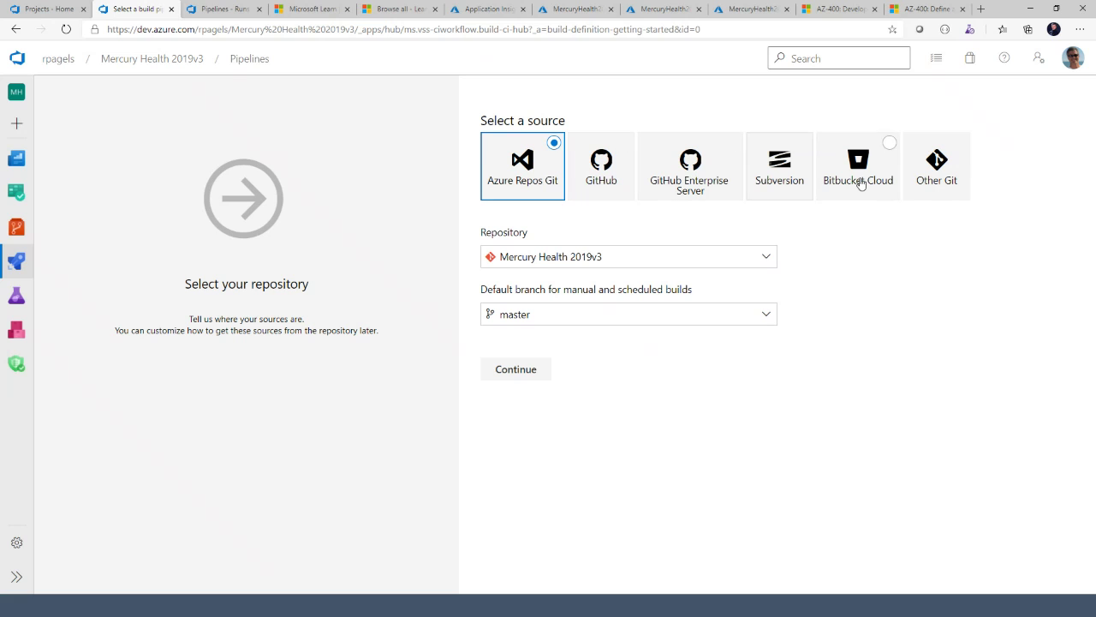
click(541, 369)
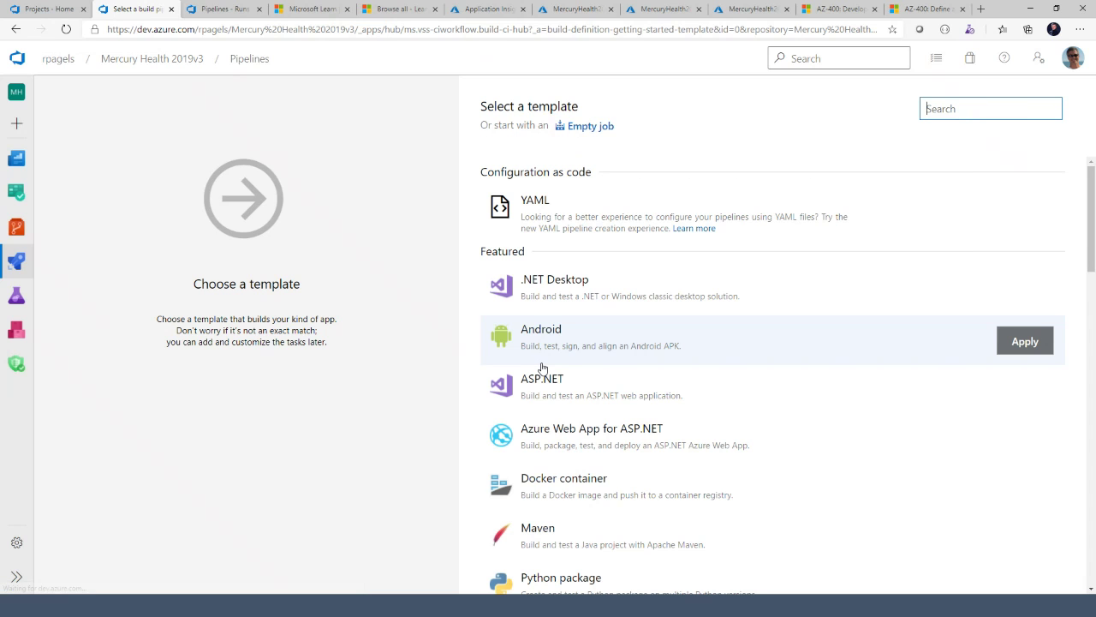
scroll(549, 477, down, 2)
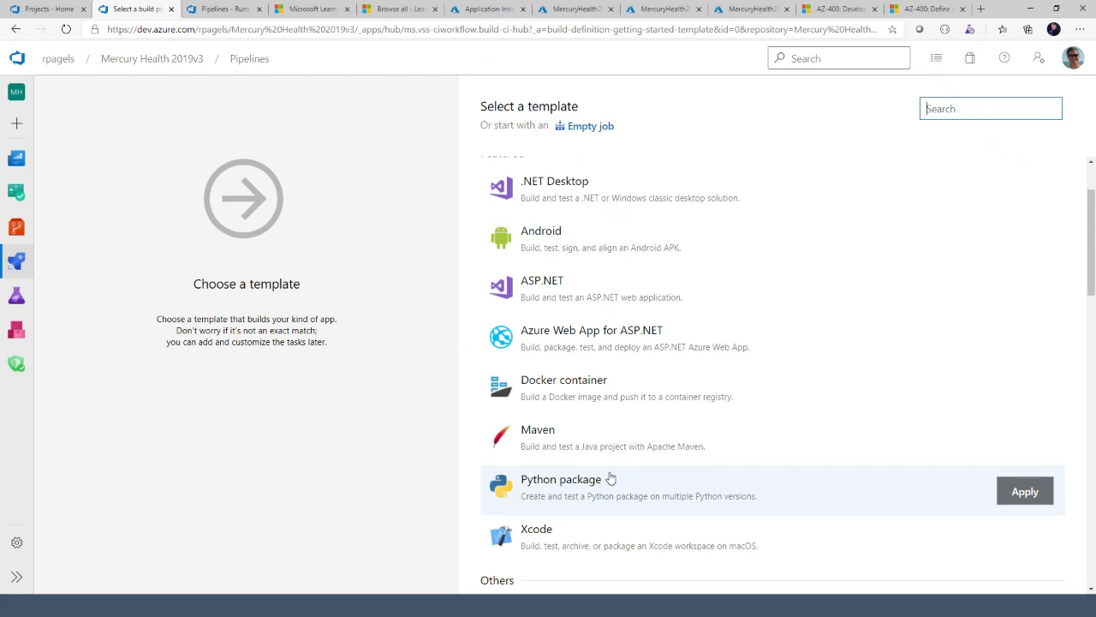
scroll(610, 478, up, 1)
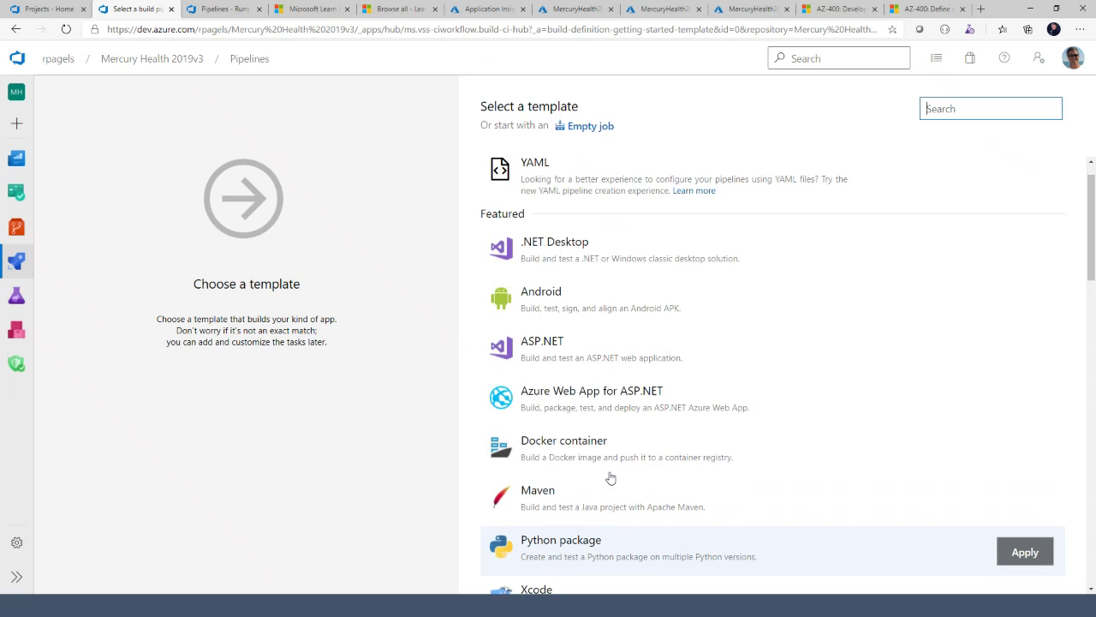
Apply the Azure Web App for ASP.NET template to the new build pipeline
scroll(610, 478, down, 3)
scroll(610, 477, up, 3)
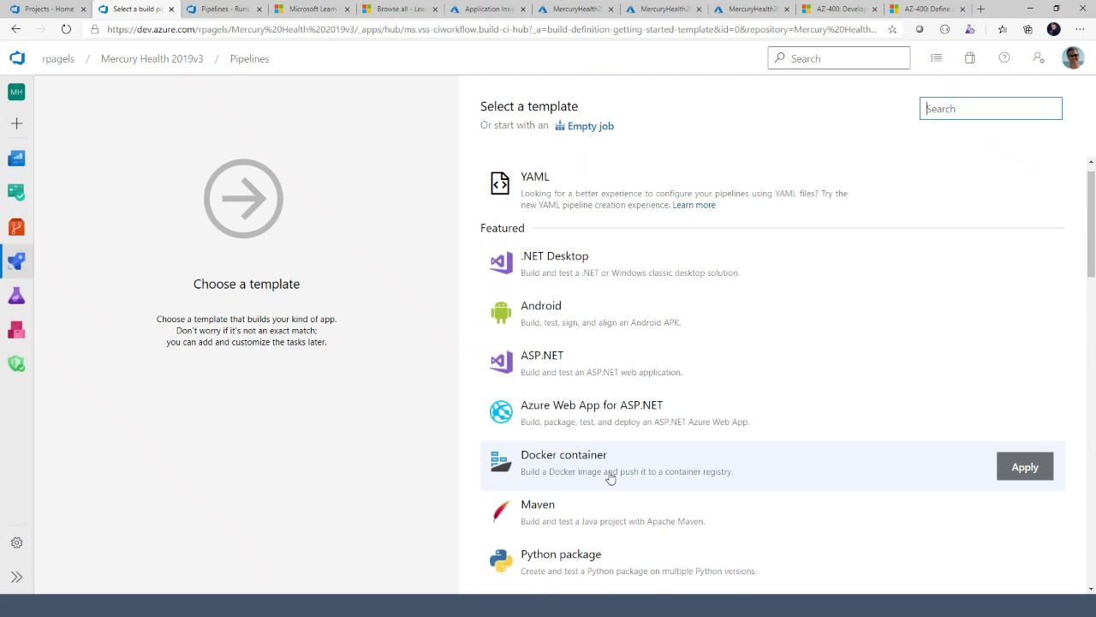
click(601, 415)
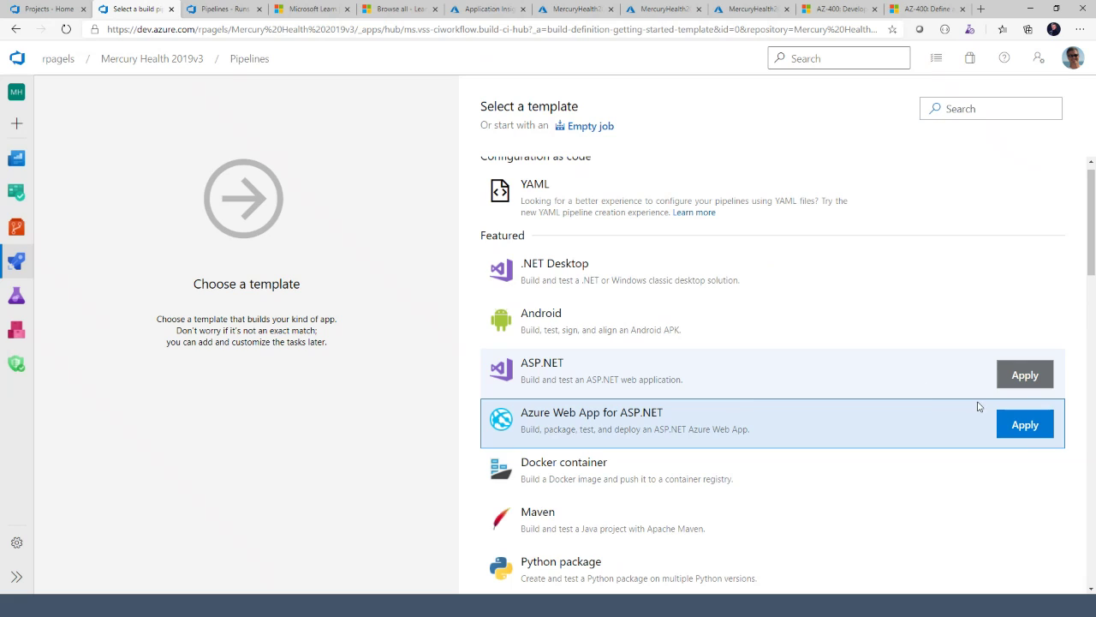
click(1020, 424)
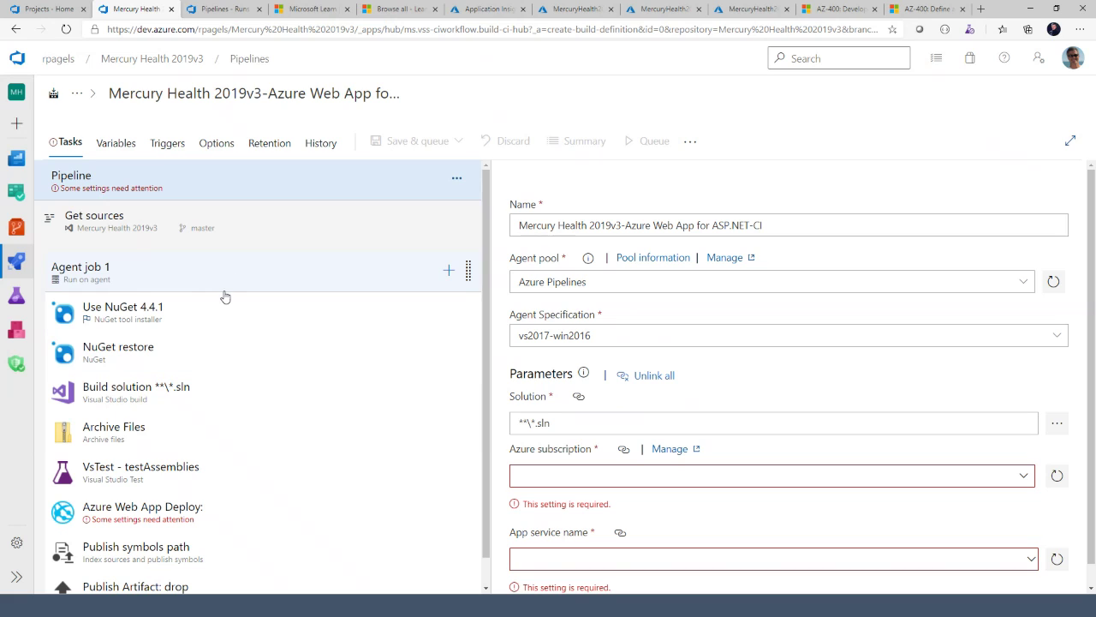
Examine the Agent job 1 settings and the pipeline's agent pool, agent specification and parameter options without changing them
click(283, 280)
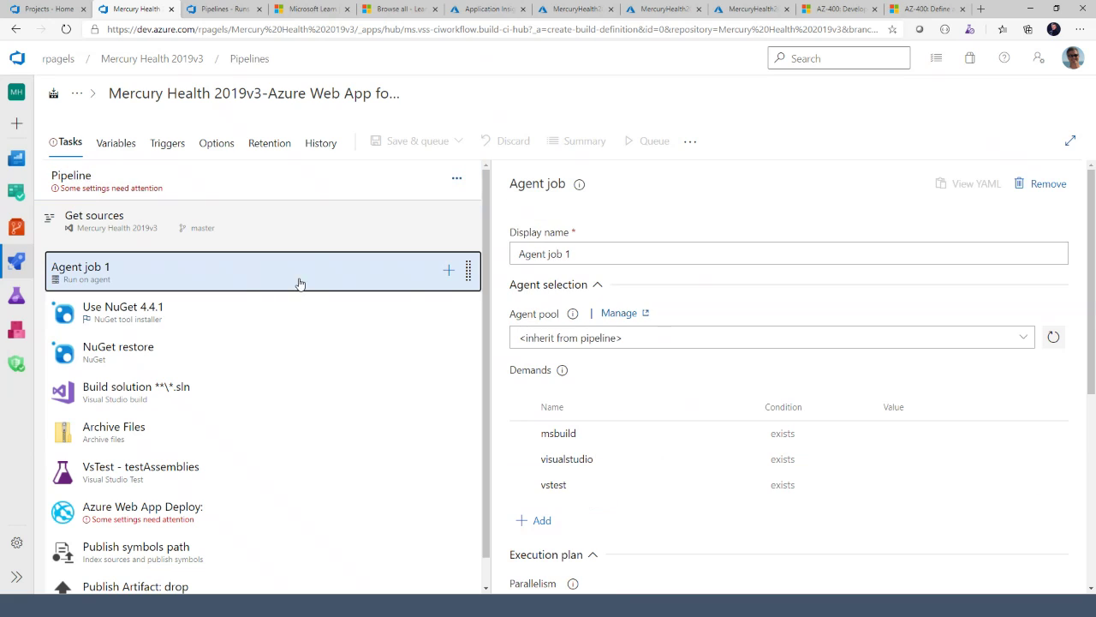
click(282, 181)
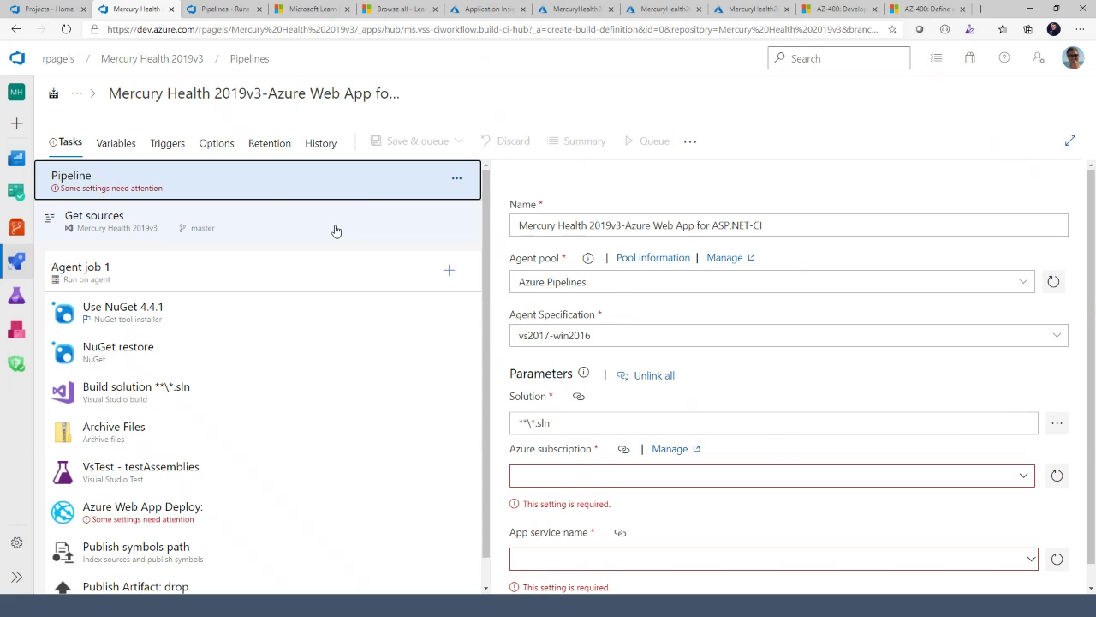
click(1023, 281)
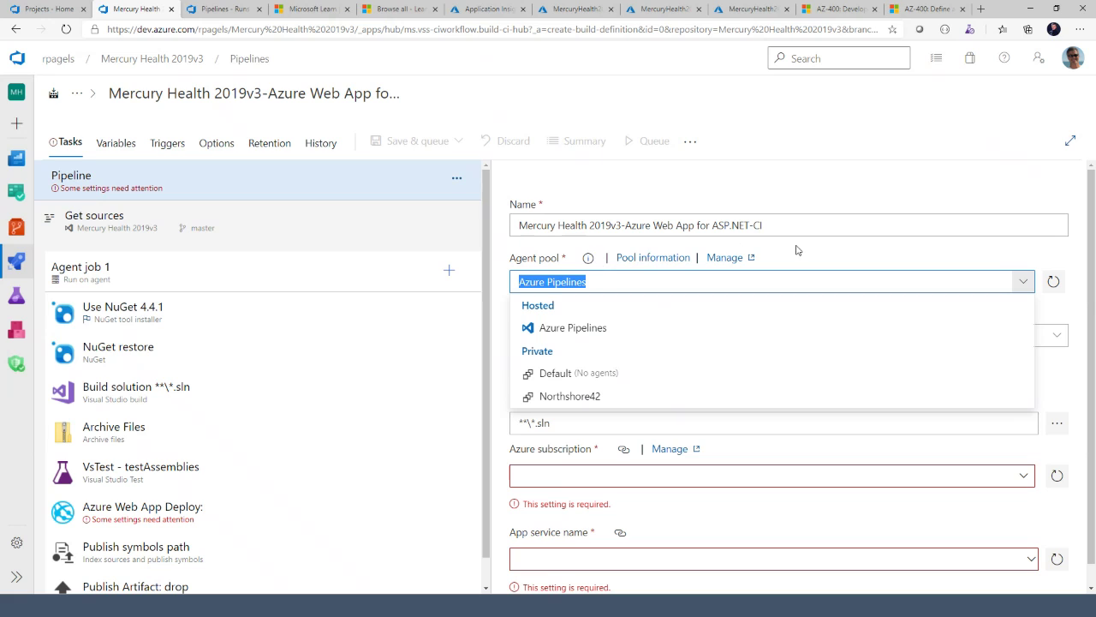
key(Escape)
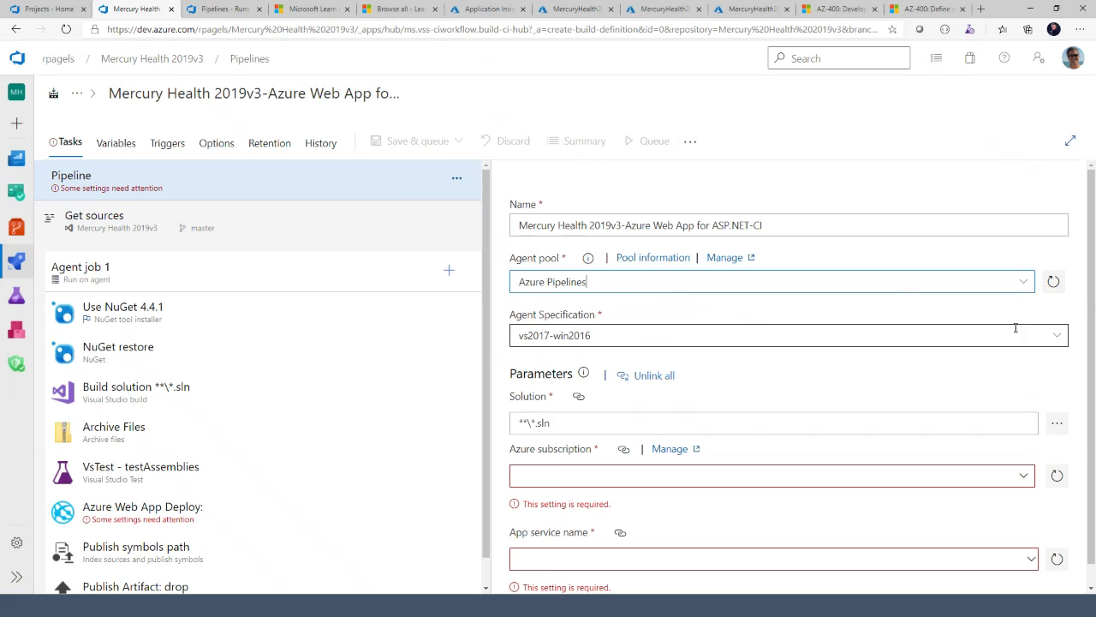
click(1057, 337)
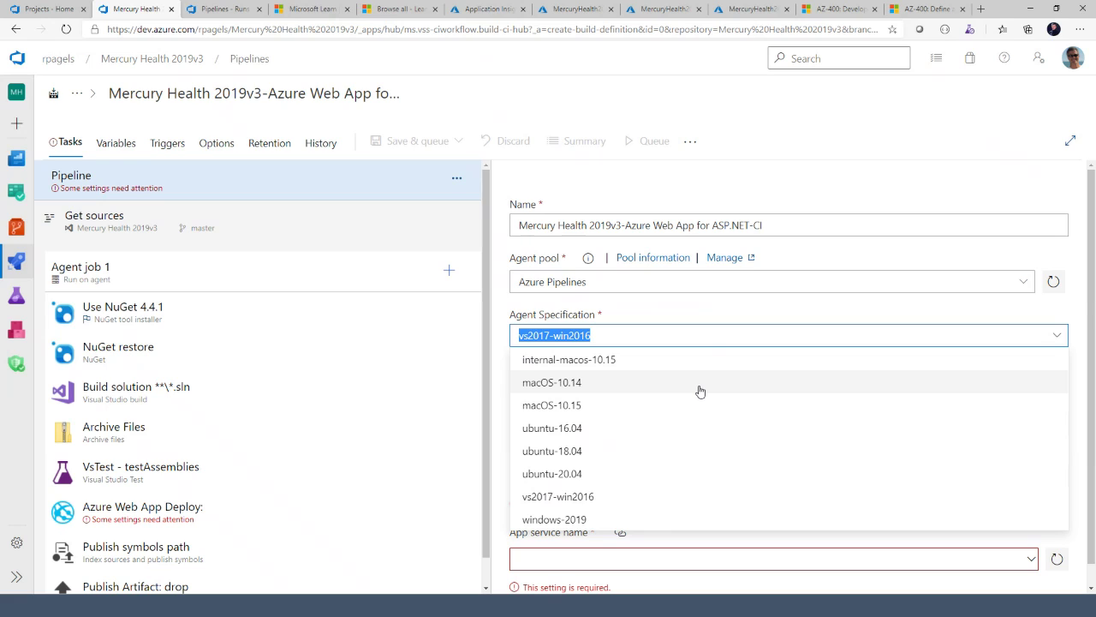
click(668, 311)
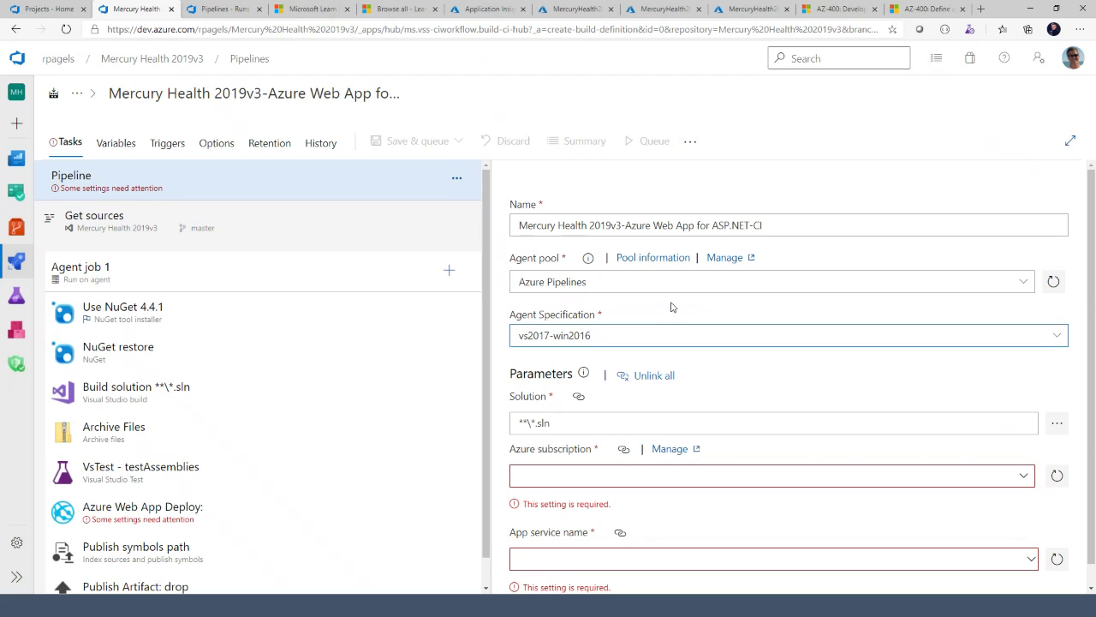
scroll(692, 469, down, 2)
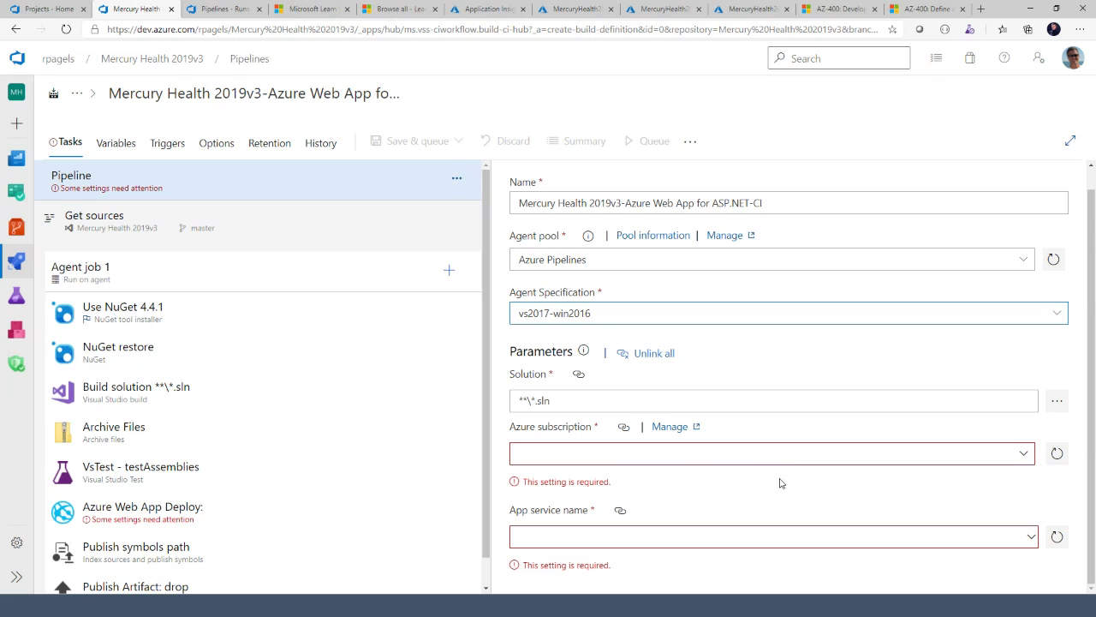
Remove the Azure Web App Deploy task and reorder the job so Archive Files and Build solution come before NuGet restore
scroll(284, 430, down, 1)
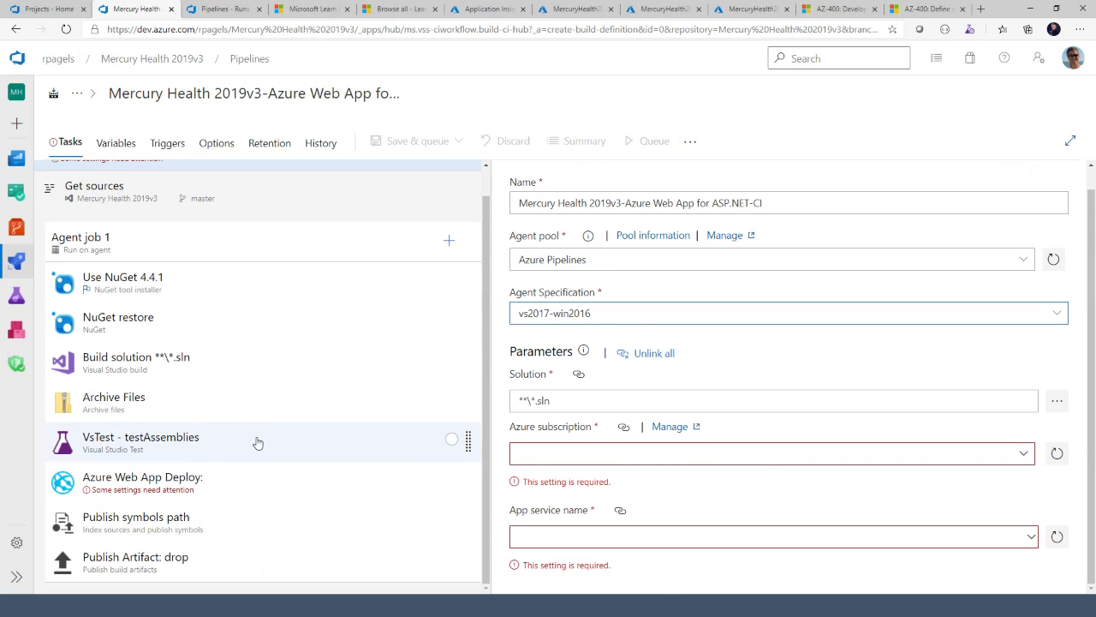
right_click(220, 479)
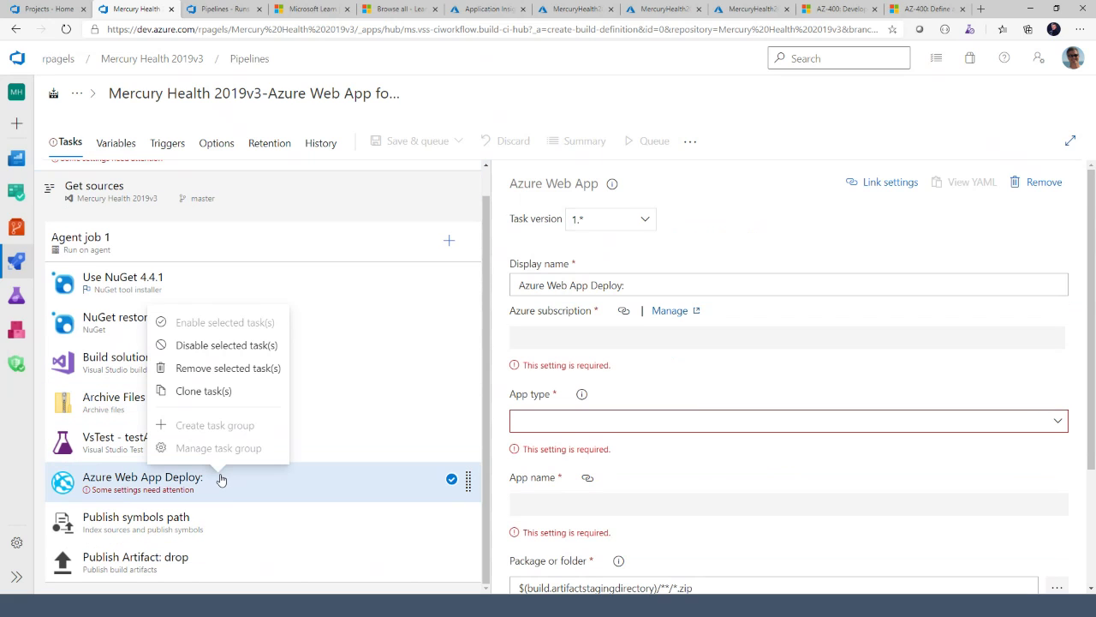
click(227, 369)
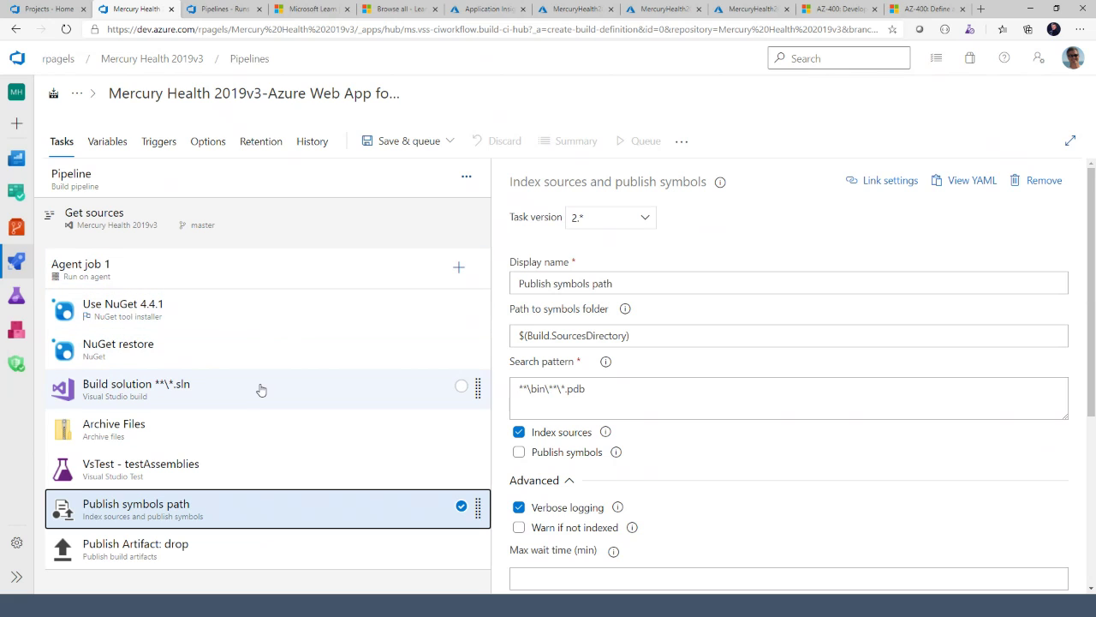
drag(259, 391, 264, 324)
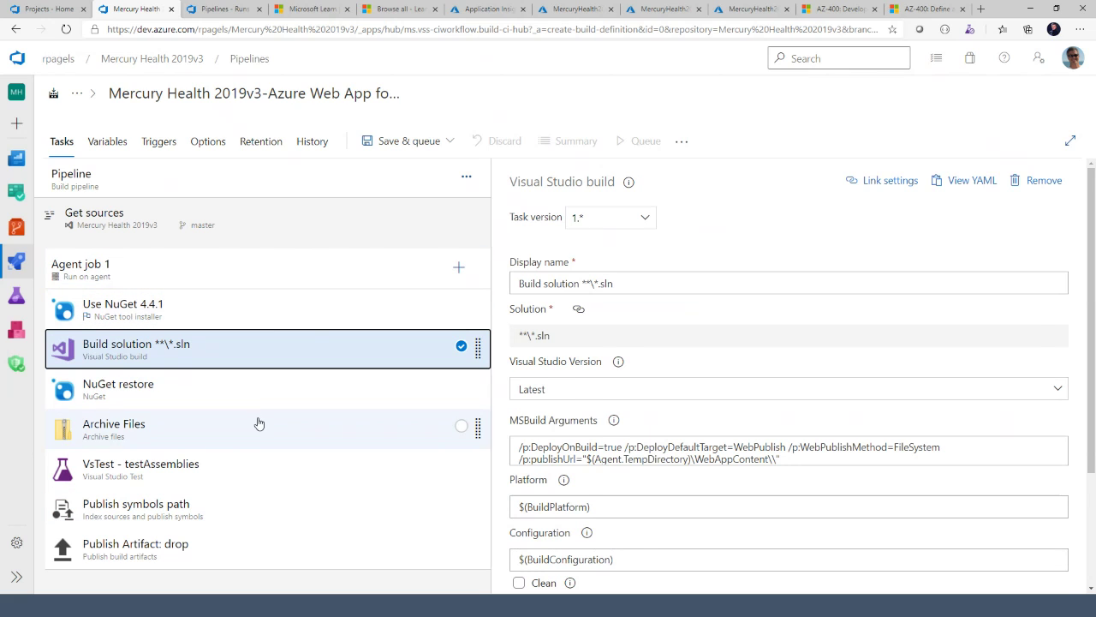
drag(257, 423, 267, 346)
Browse the catalog of tasks that can be added to Agent job 1, and return to the pipeline's general settings
click(460, 268)
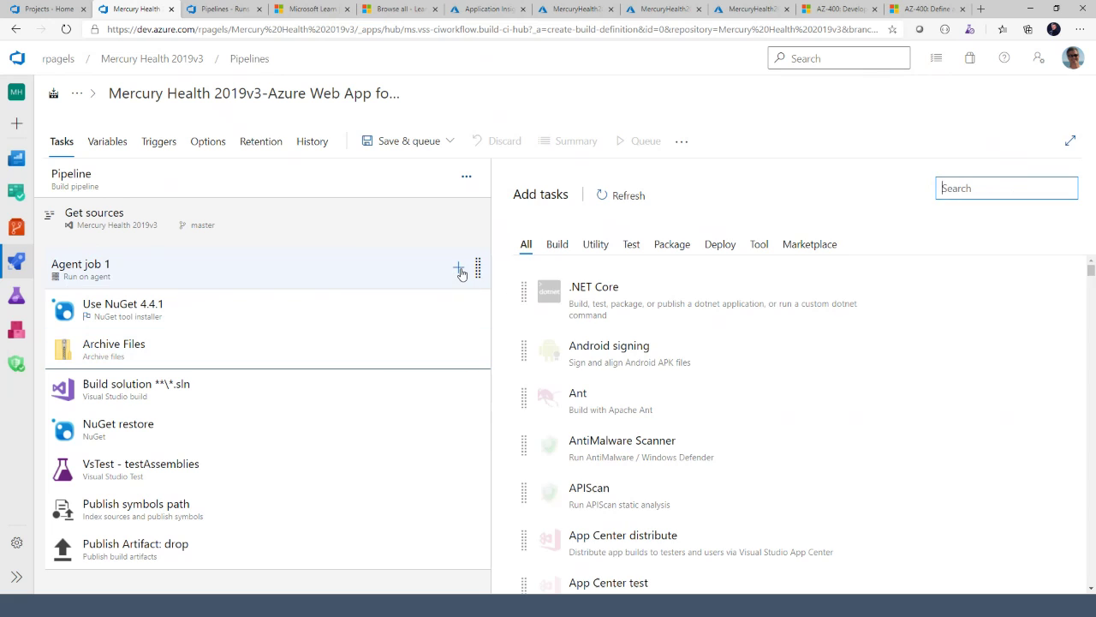
scroll(788, 433, down, 8)
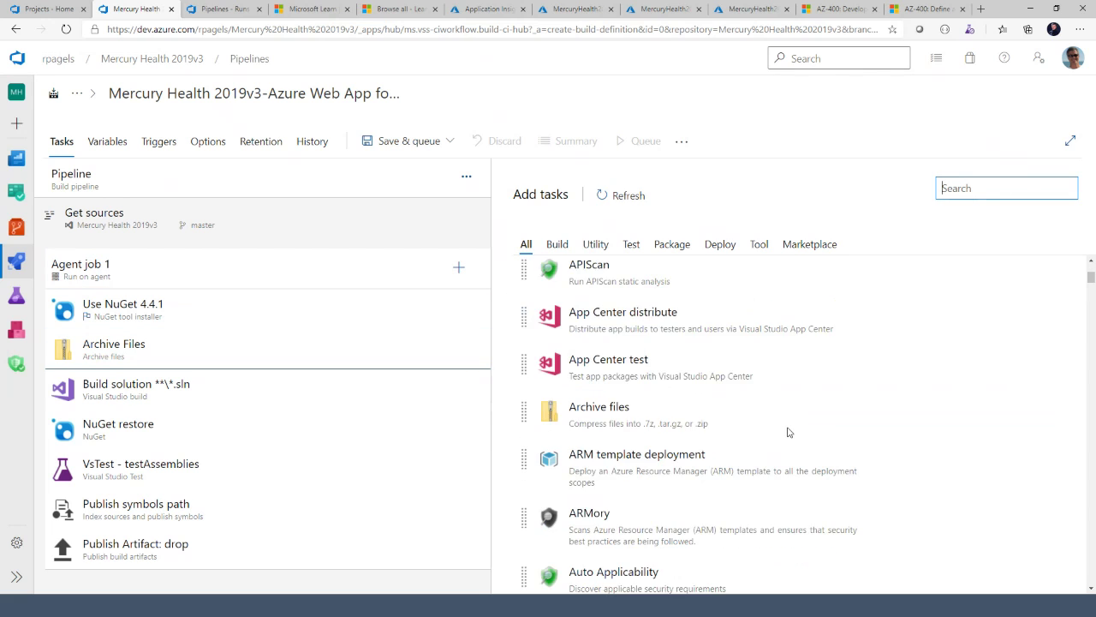
scroll(788, 433, down, 4)
scroll(788, 433, up, 4)
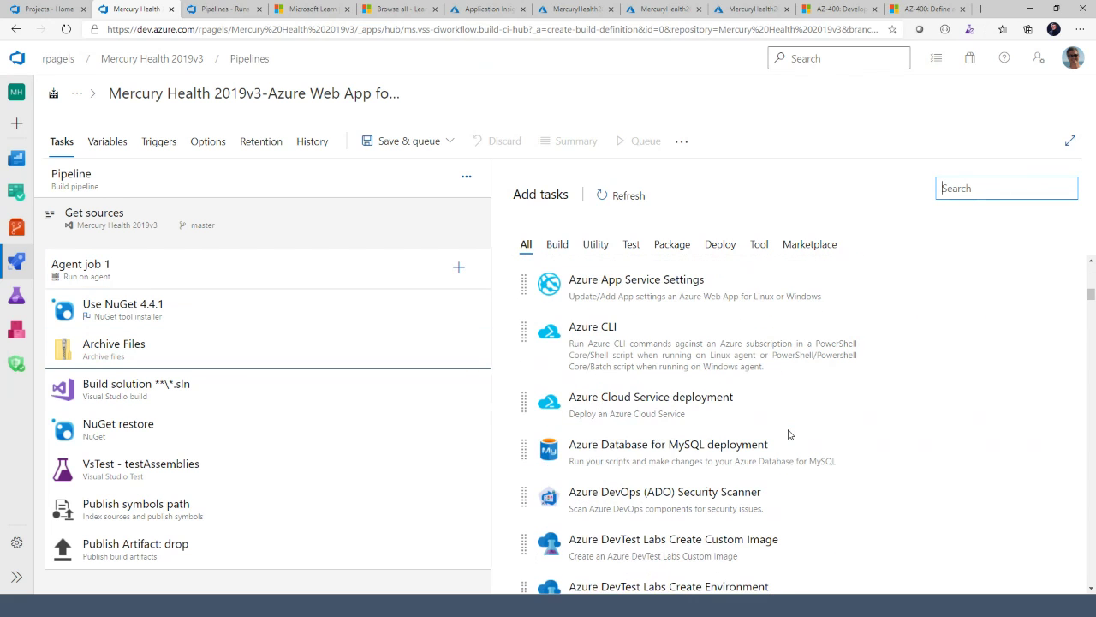
scroll(788, 434, up, 3)
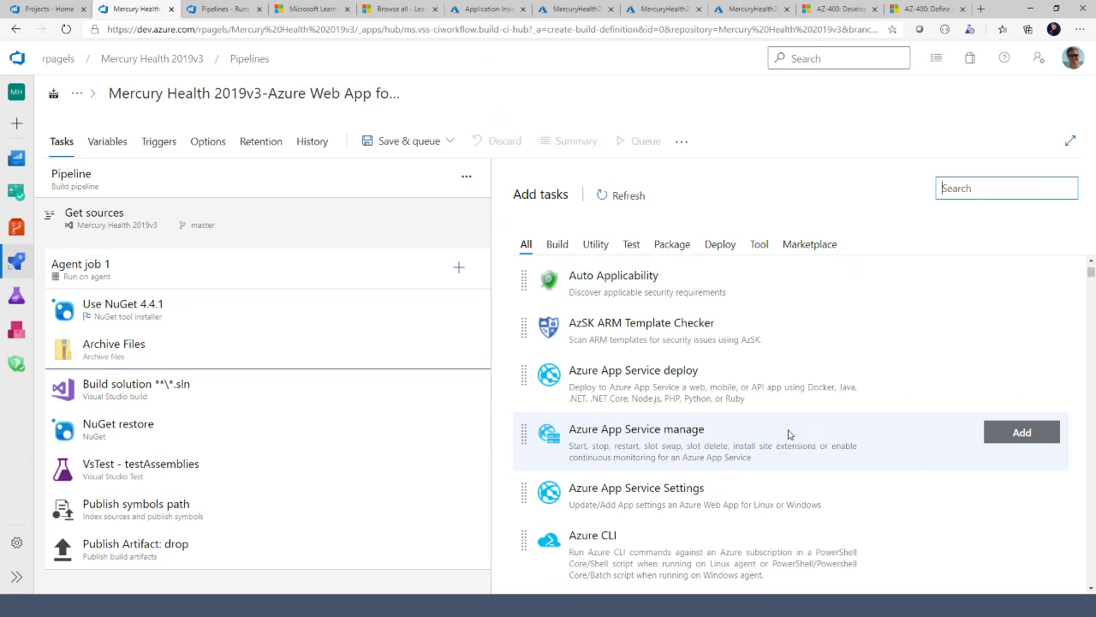
scroll(789, 434, down, 7)
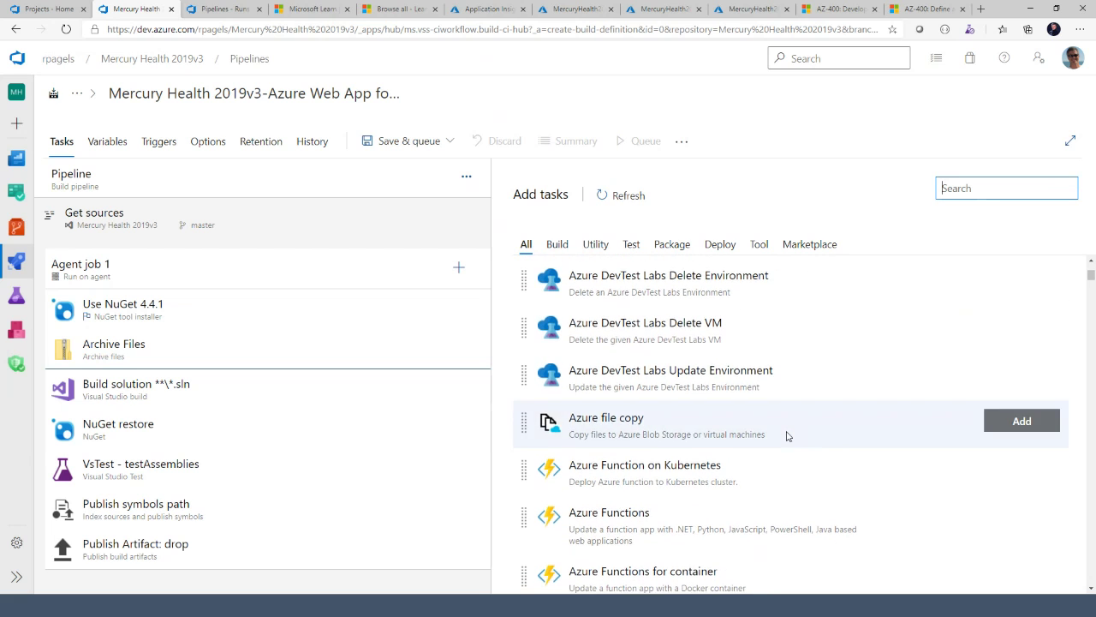
scroll(788, 436, down, 3)
scroll(787, 436, down, 5)
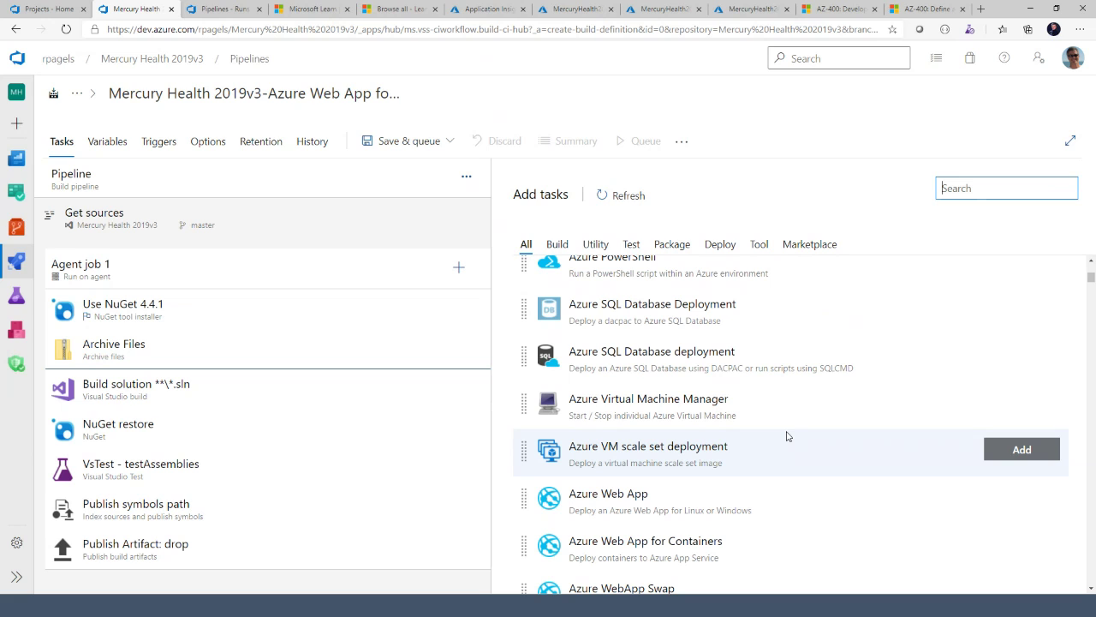
scroll(788, 436, down, 5)
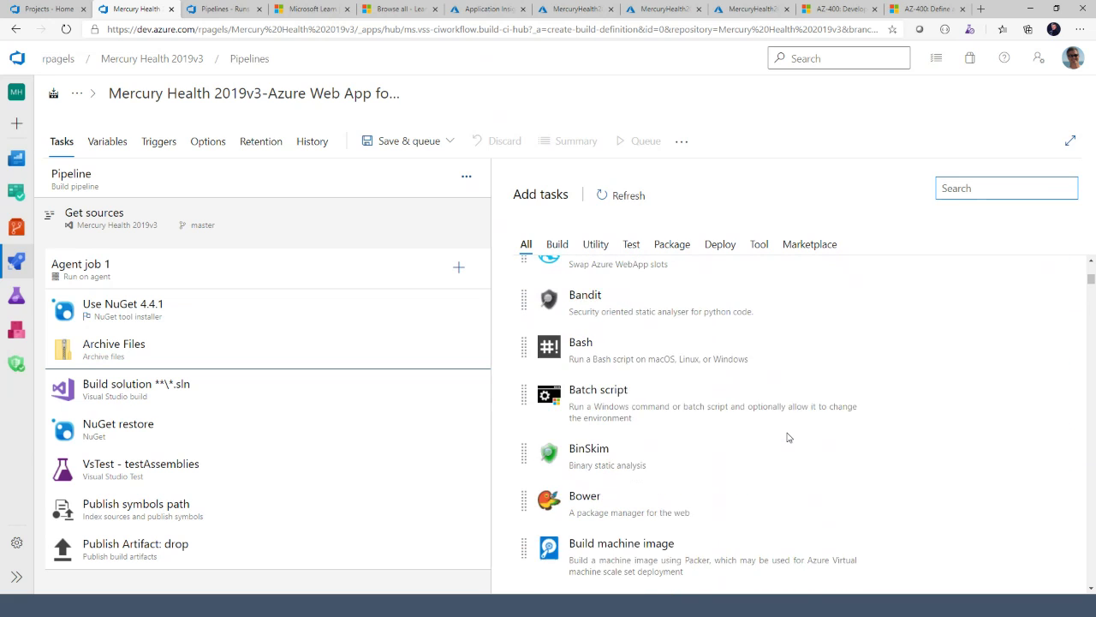
scroll(788, 437, down, 2)
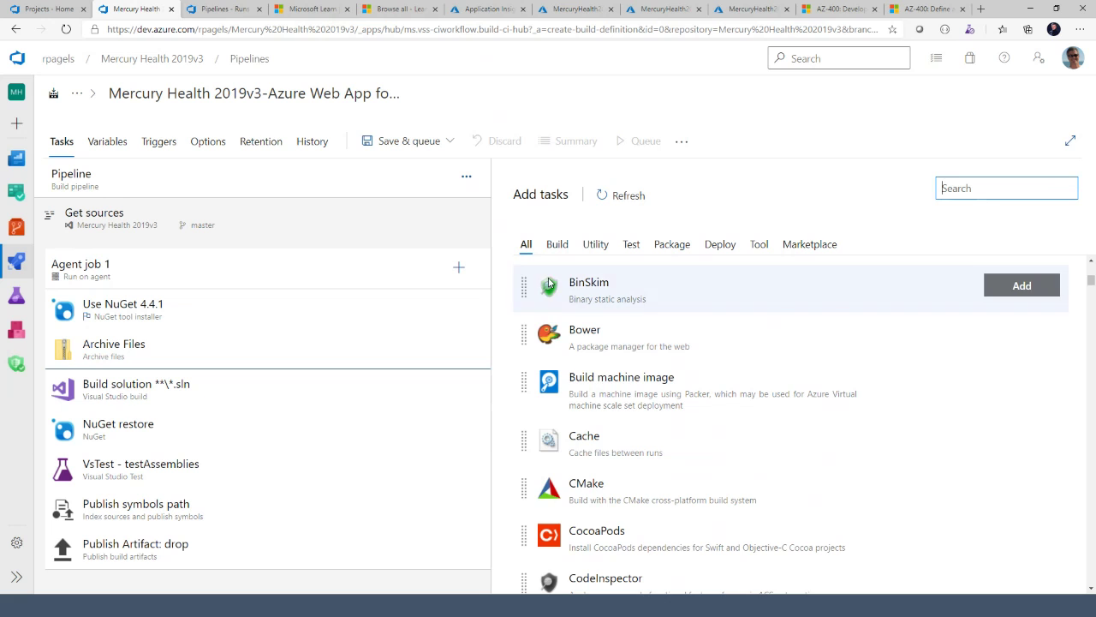
scroll(643, 391, up, 4)
scroll(651, 382, up, 8)
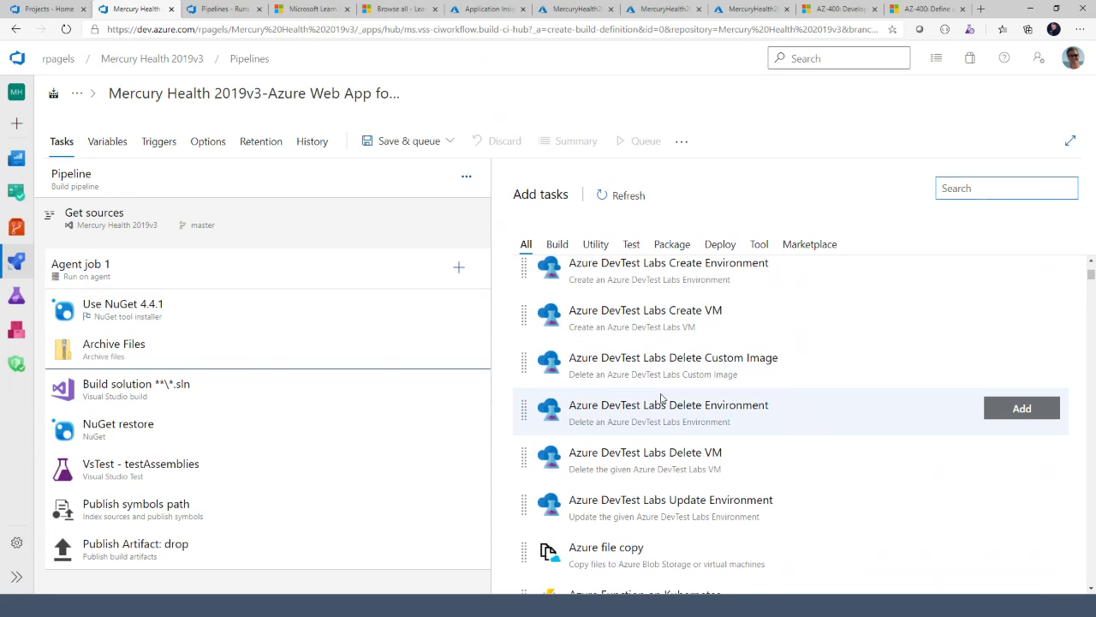
scroll(661, 399, up, 5)
scroll(660, 397, up, 5)
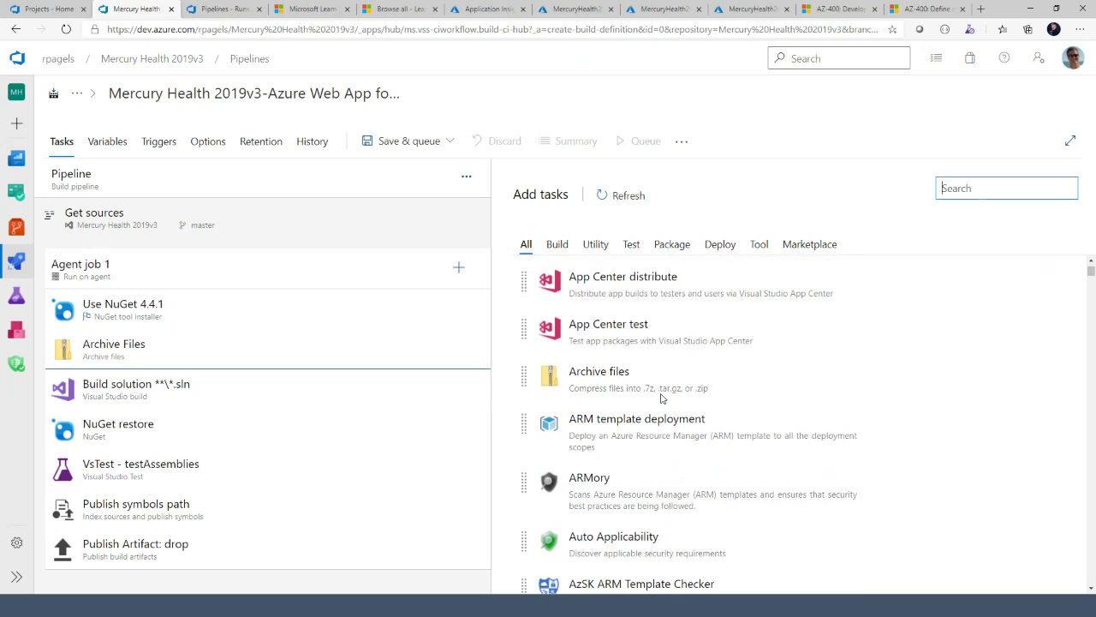
scroll(660, 398, up, 1)
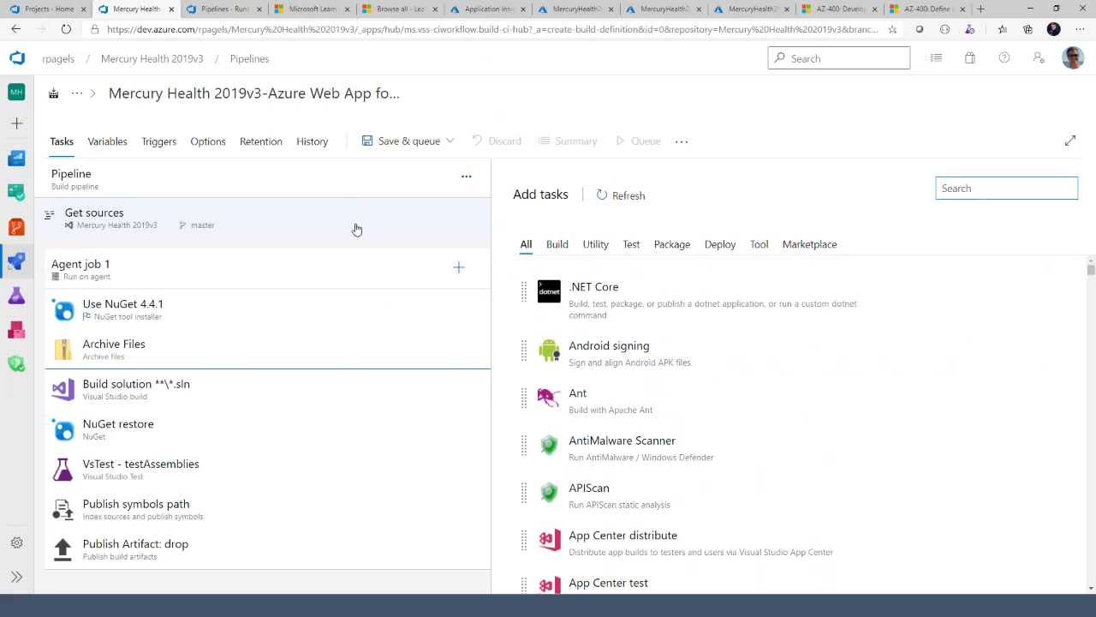
click(337, 191)
click(337, 189)
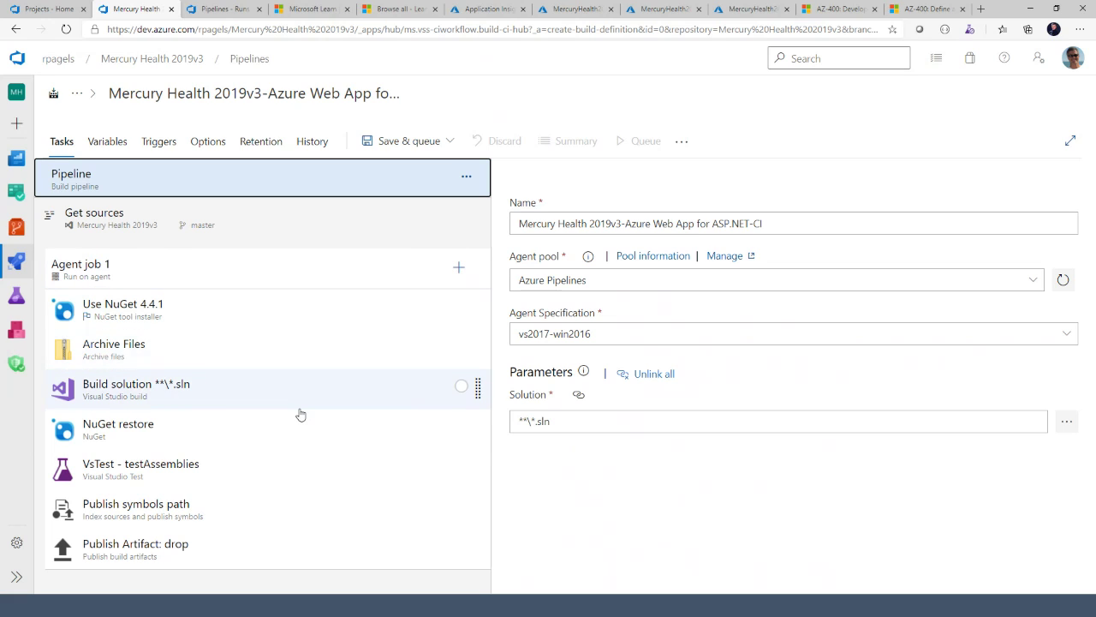
Review the pipeline variables and add a scheduled build trigger for Monday through Friday at 5:00 UTC on the master branch
click(112, 140)
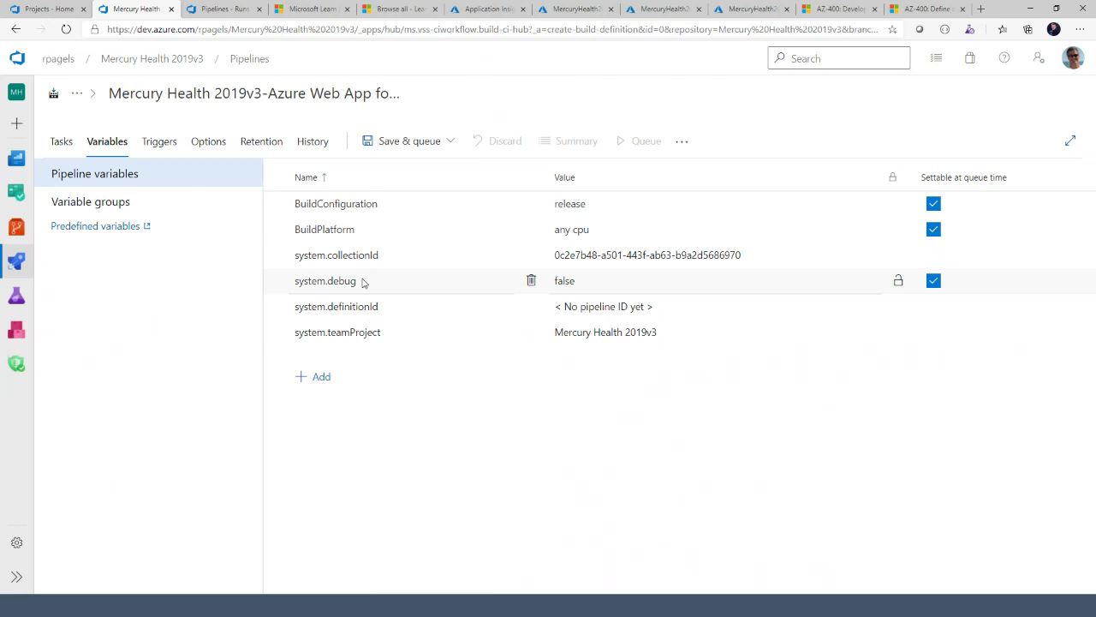
click(160, 144)
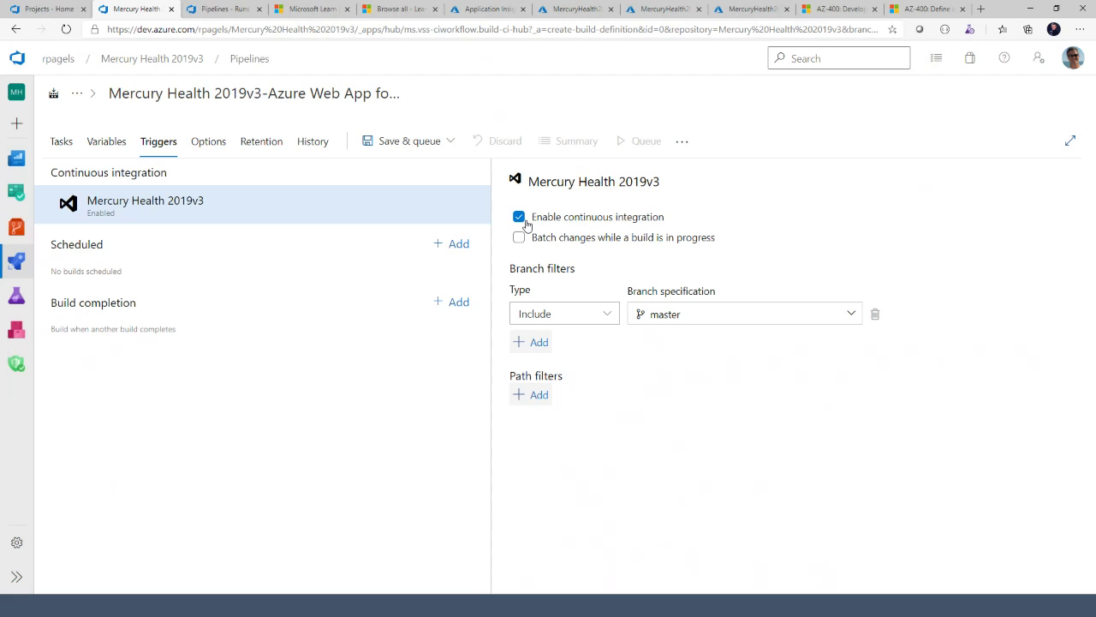
click(459, 244)
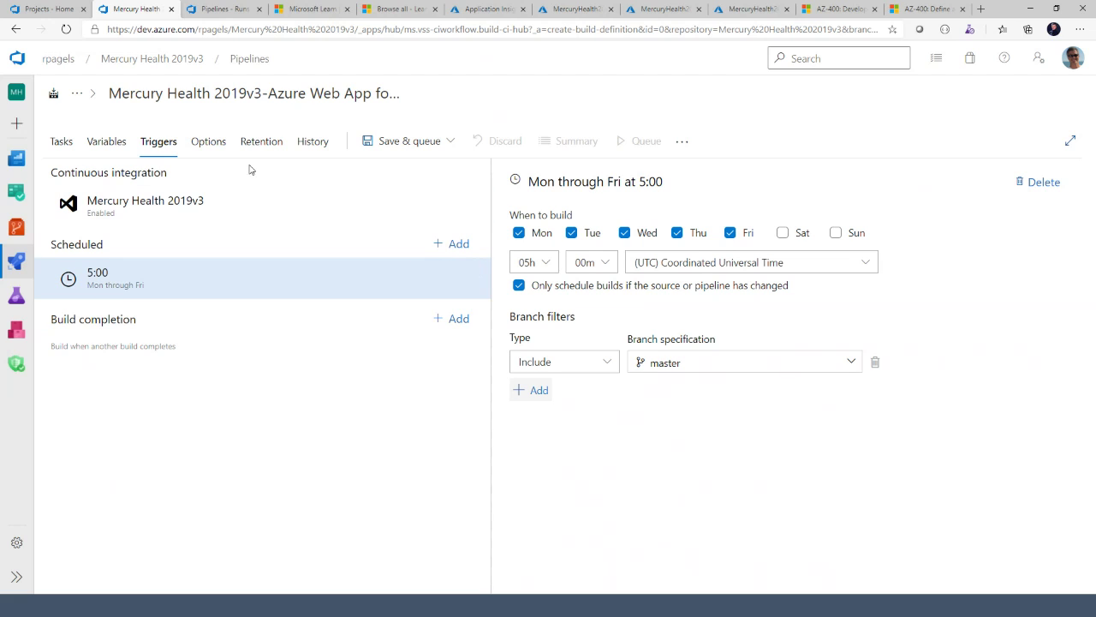
Examine the pipeline's build options, including the build number format, automatic work linking and status badge
click(207, 142)
click(230, 317)
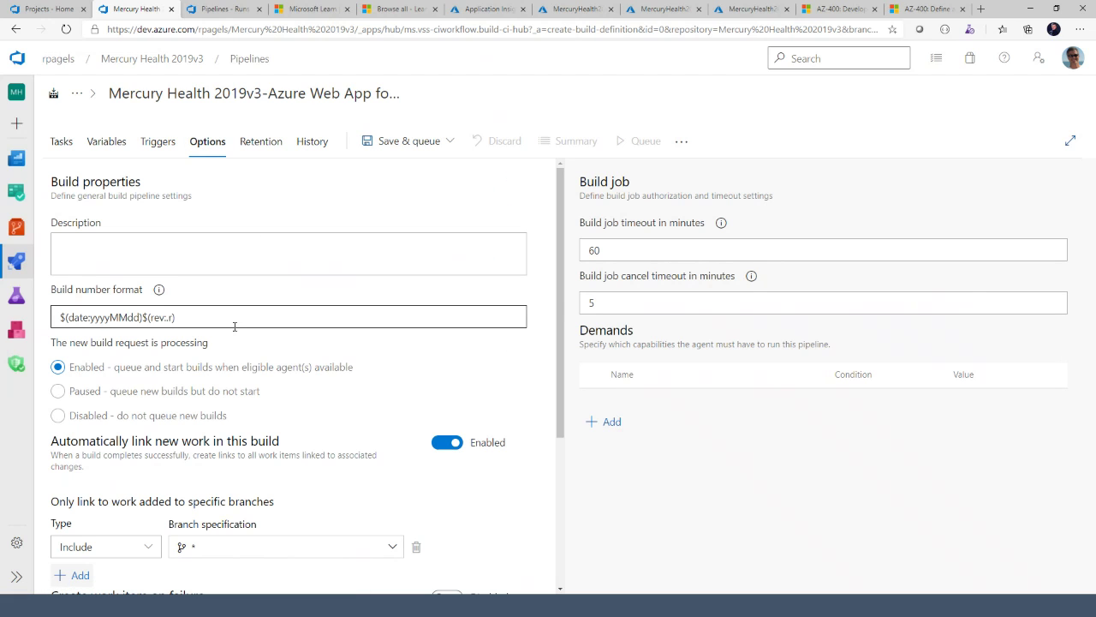
drag(230, 317, 13, 317)
scroll(227, 368, down, 1)
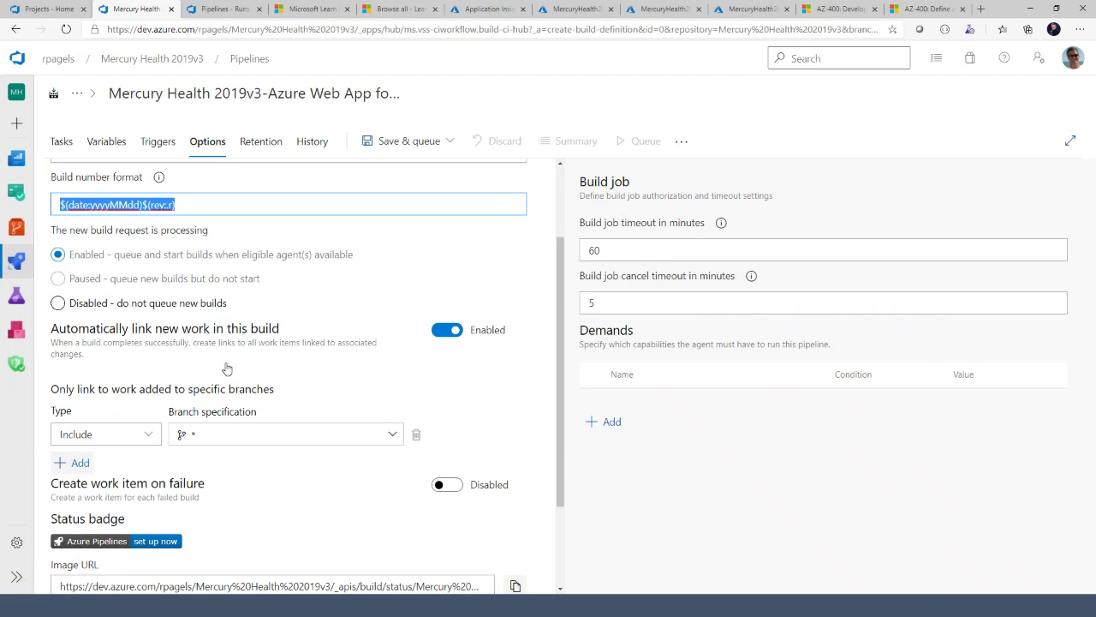
scroll(227, 368, down, 1)
scroll(227, 368, down, 1)
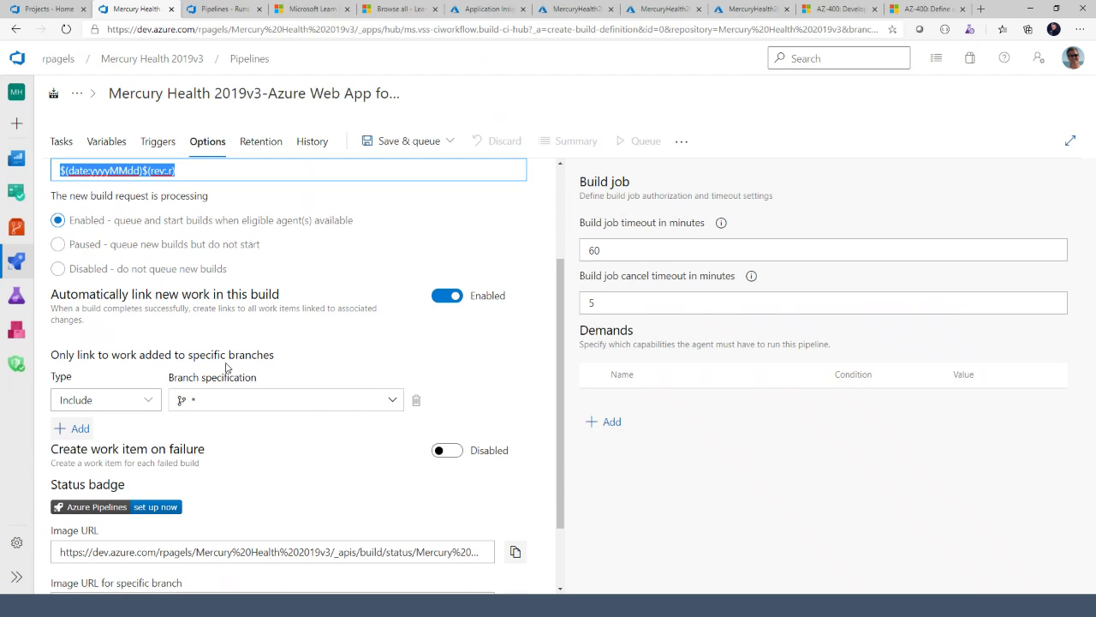
scroll(227, 368, down, 1)
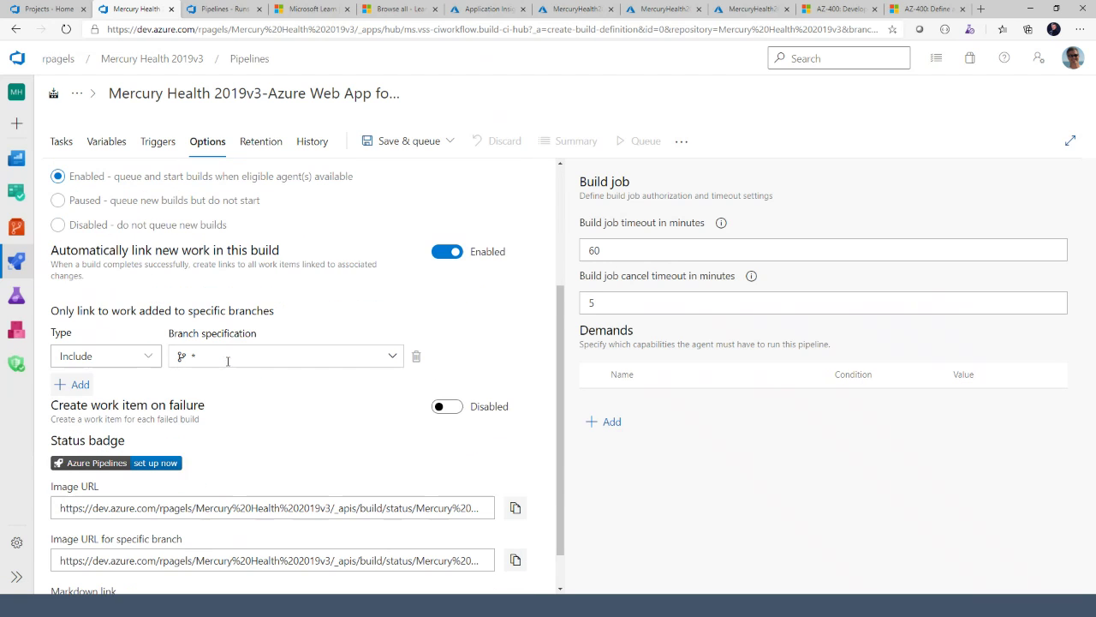
Enable creating a work item on build failure, with type Bug assigned to the requestor
click(446, 402)
scroll(93, 370, down, 1)
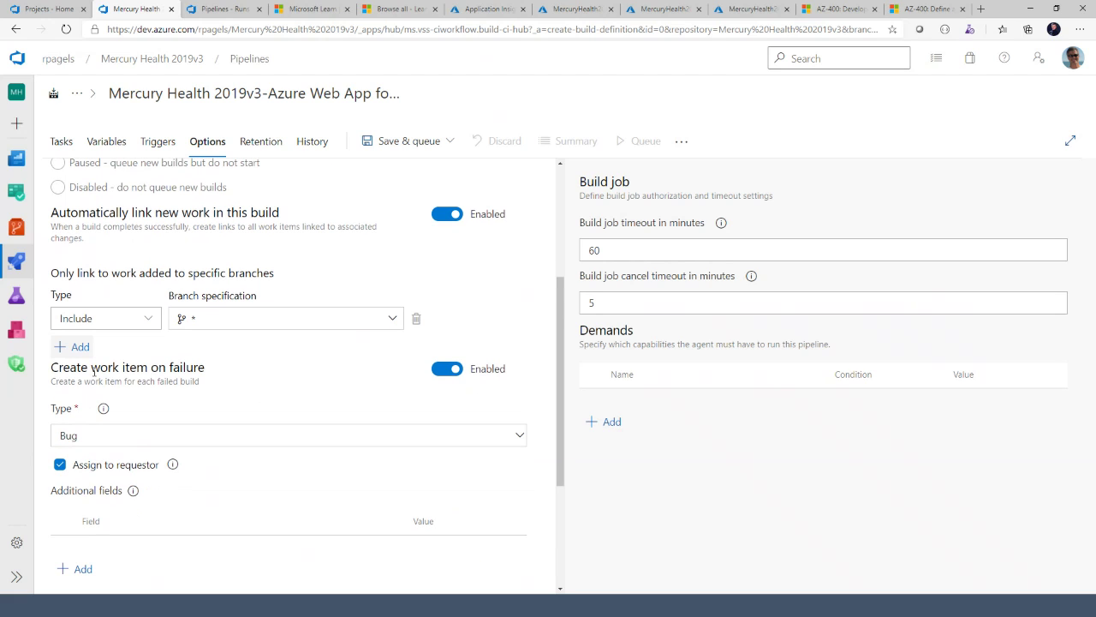
drag(89, 370, 181, 380)
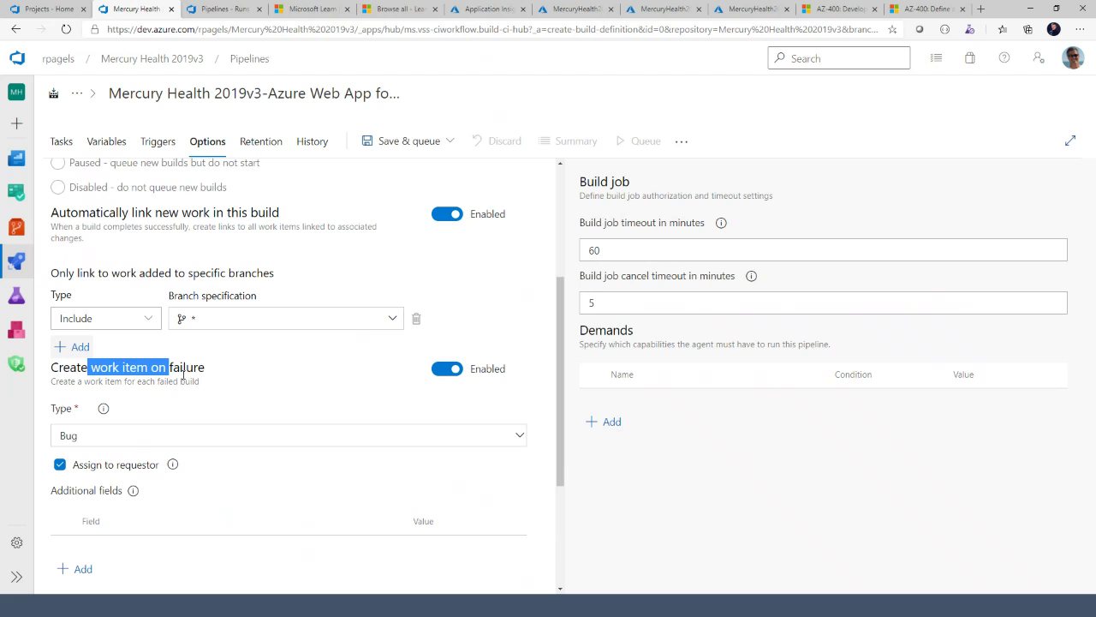
Leave the new pipeline's editor without saving its changes and return to the project's pipelines list
click(250, 369)
scroll(250, 368, up, 1)
scroll(250, 367, up, 4)
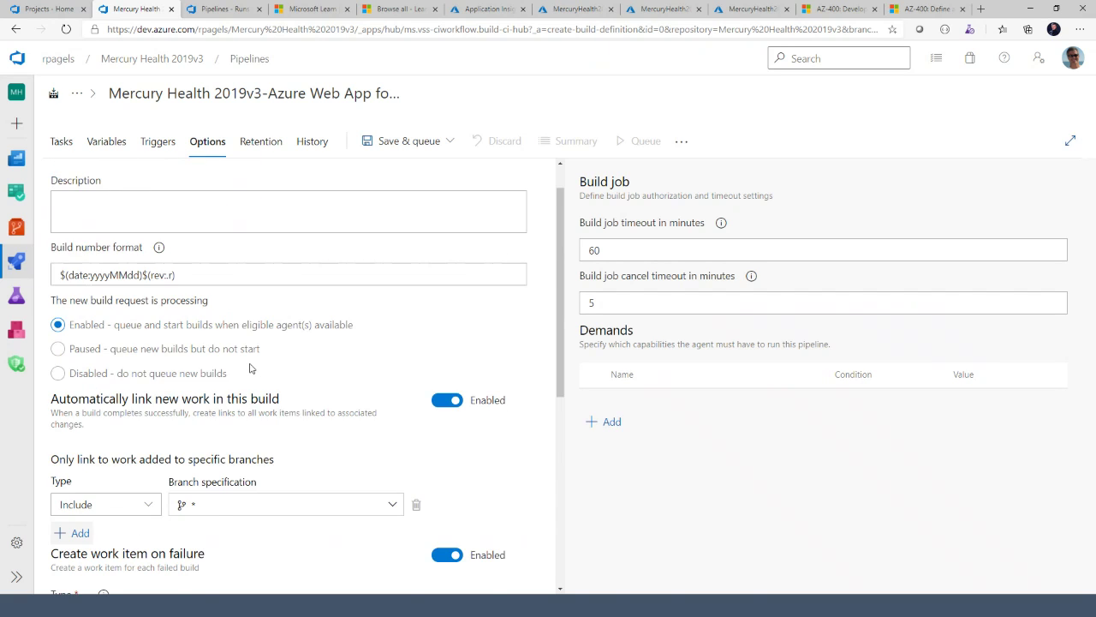
mouse_move(17, 260)
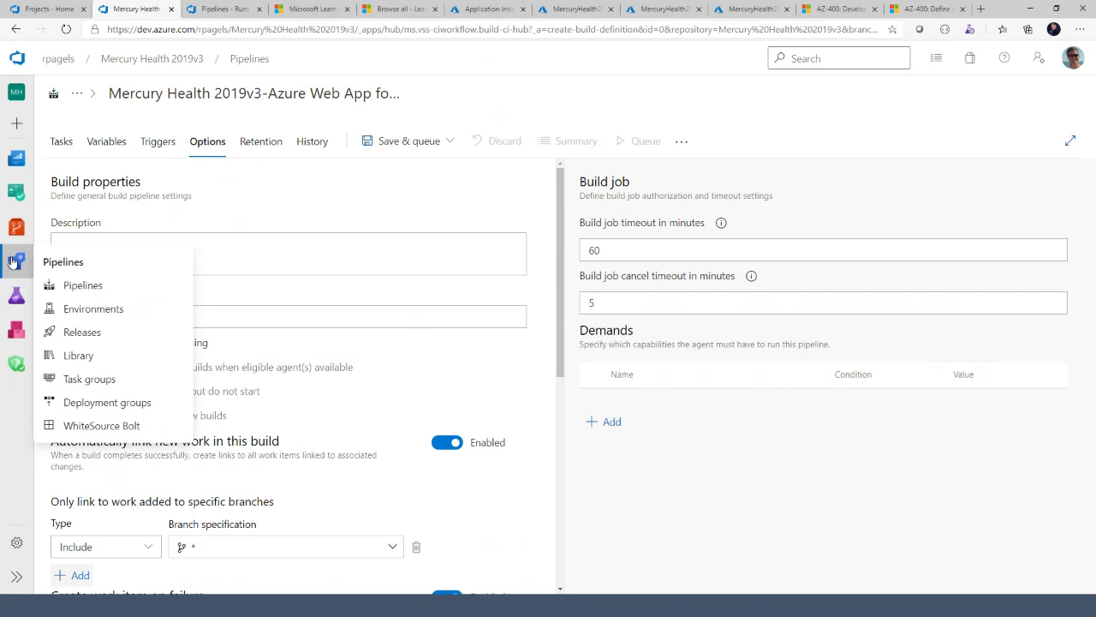
click(74, 284)
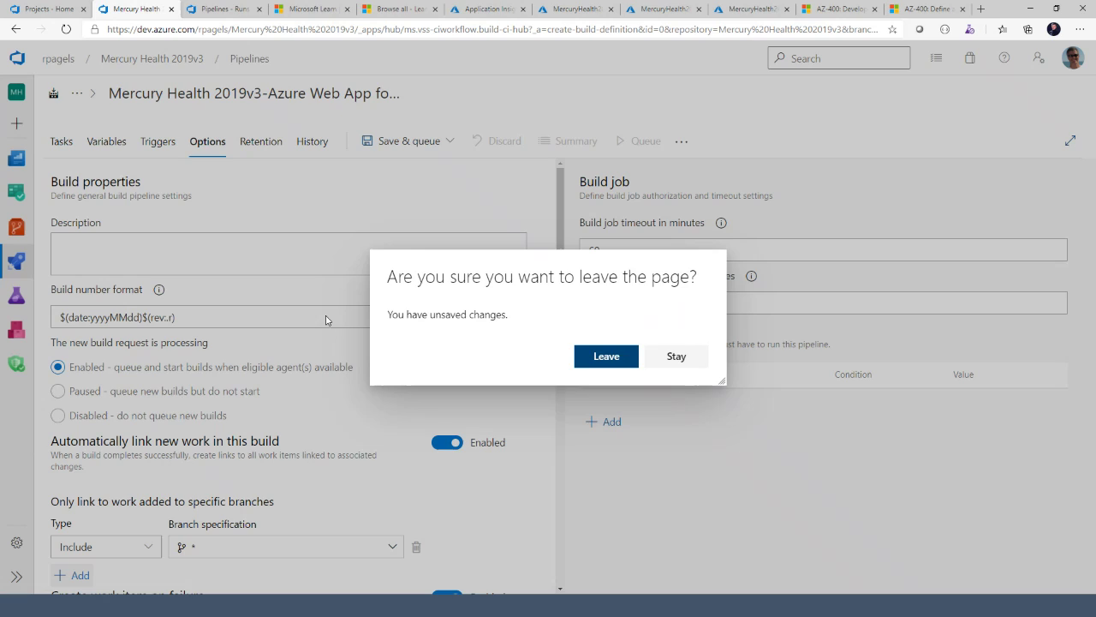
click(591, 358)
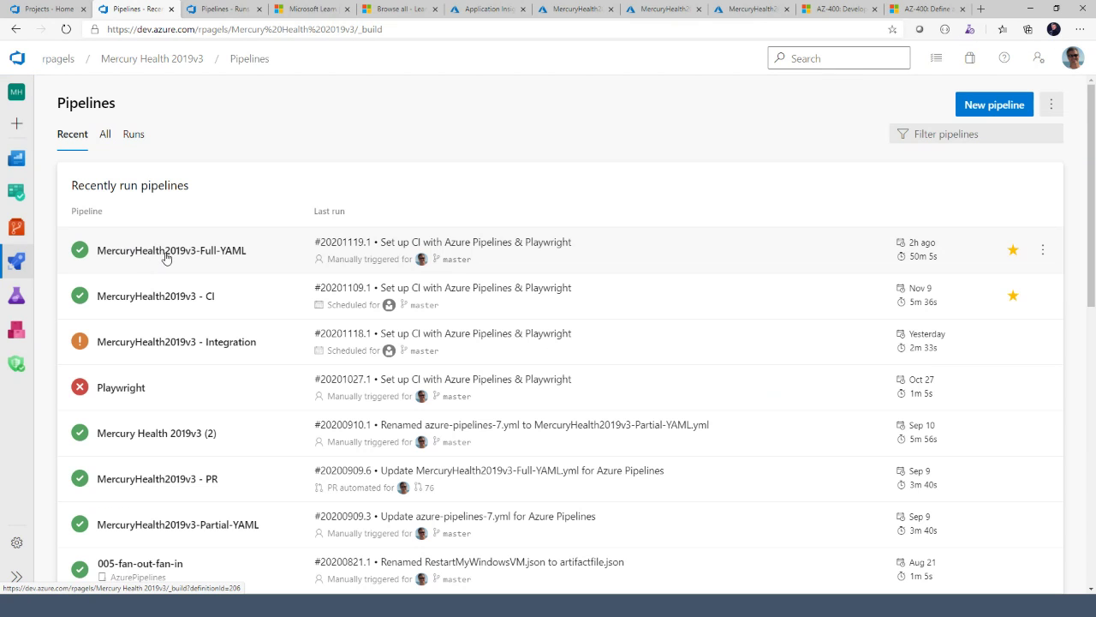
Open the Agent job 1 logs from the most recent run of the MercuryHealth2019v3 - CI pipeline
click(368, 265)
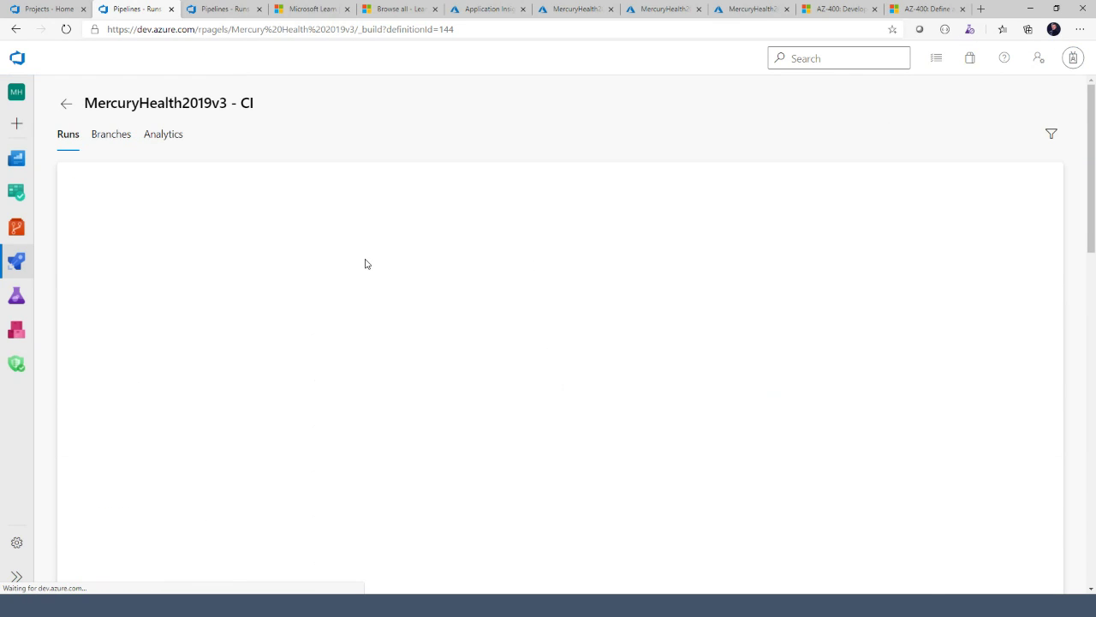
click(188, 208)
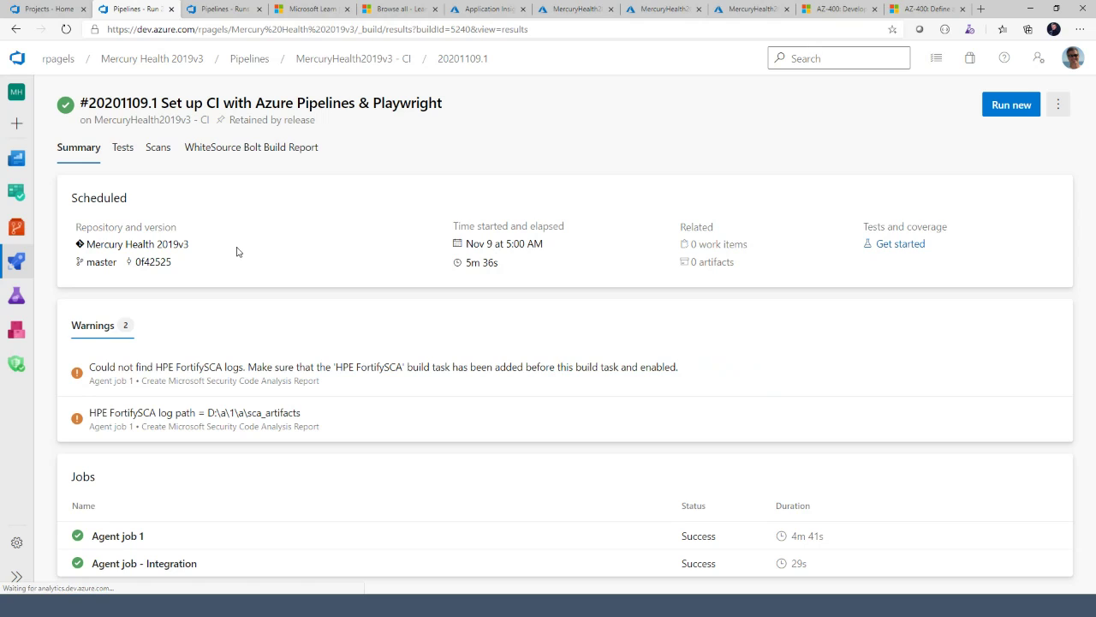
click(117, 535)
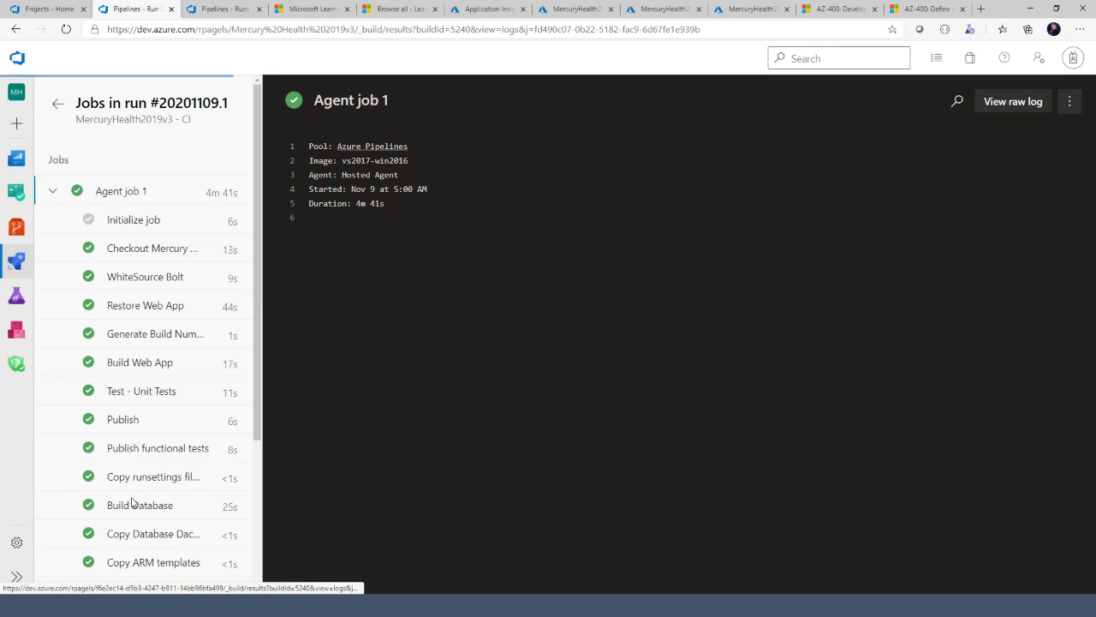
Review the Agent job 1 task logs from Checkout and WhiteSource Bolt through Unit Tests and Publish, and return to the run summary
click(144, 248)
click(145, 276)
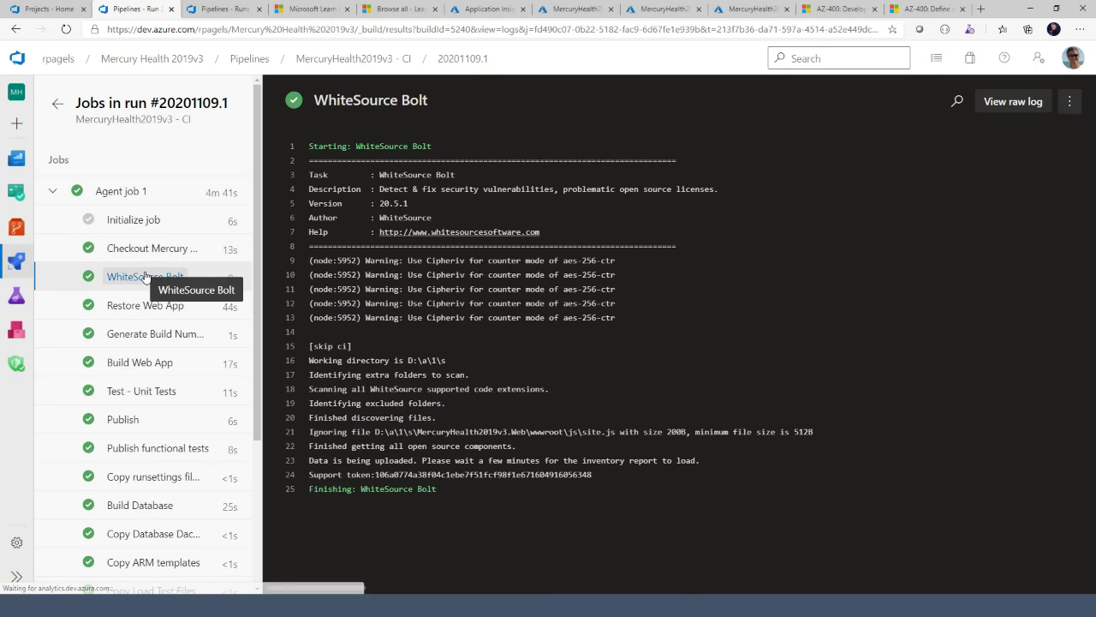
click(142, 300)
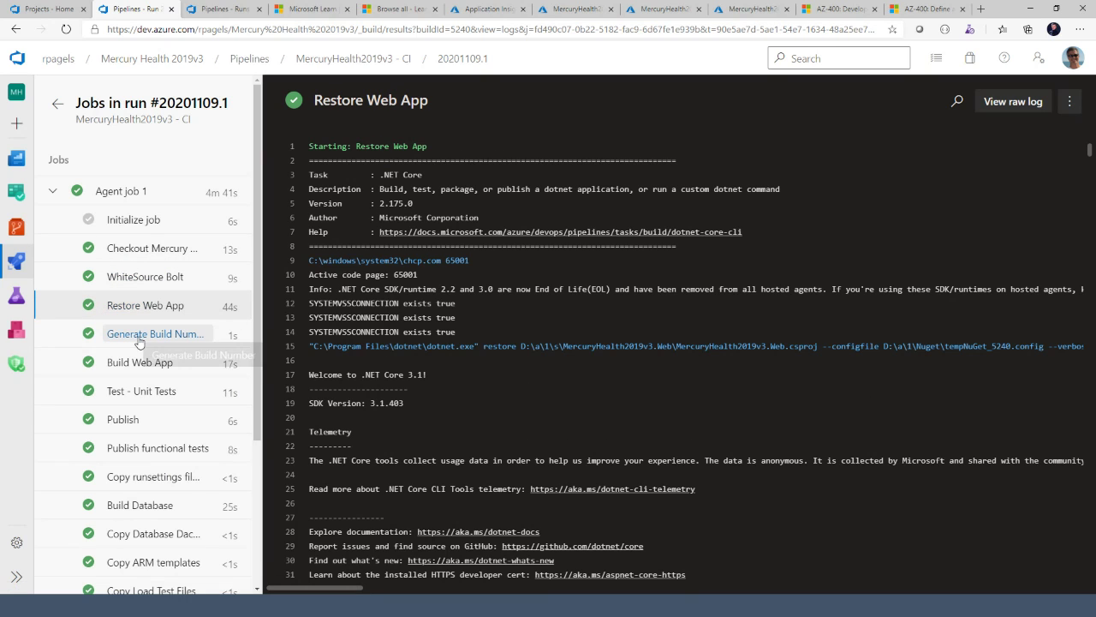
click(139, 337)
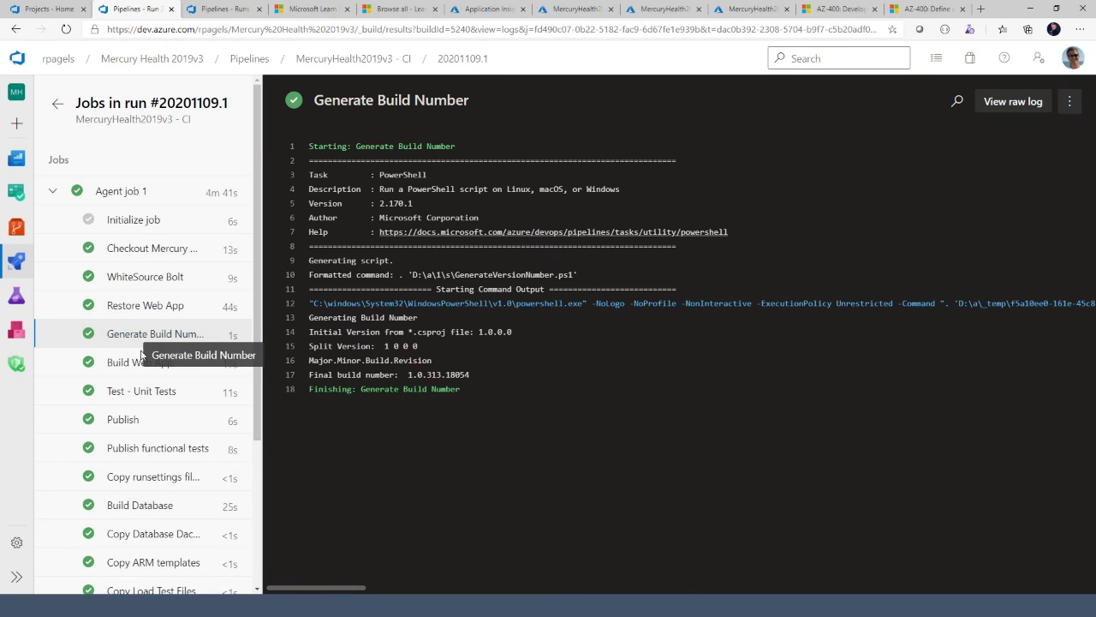
click(138, 365)
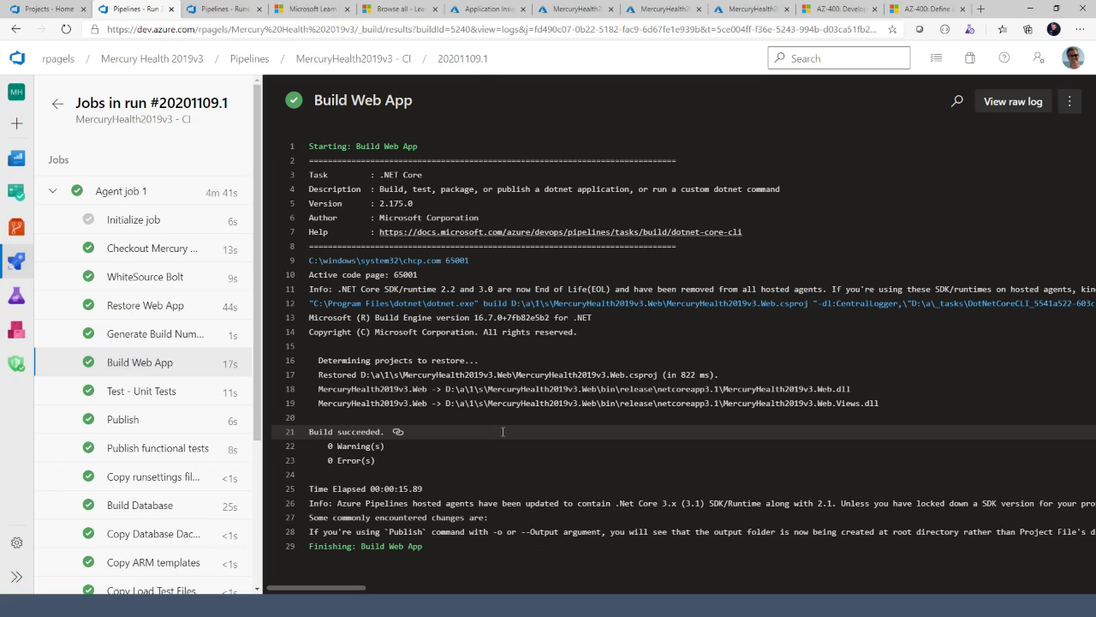
click(150, 392)
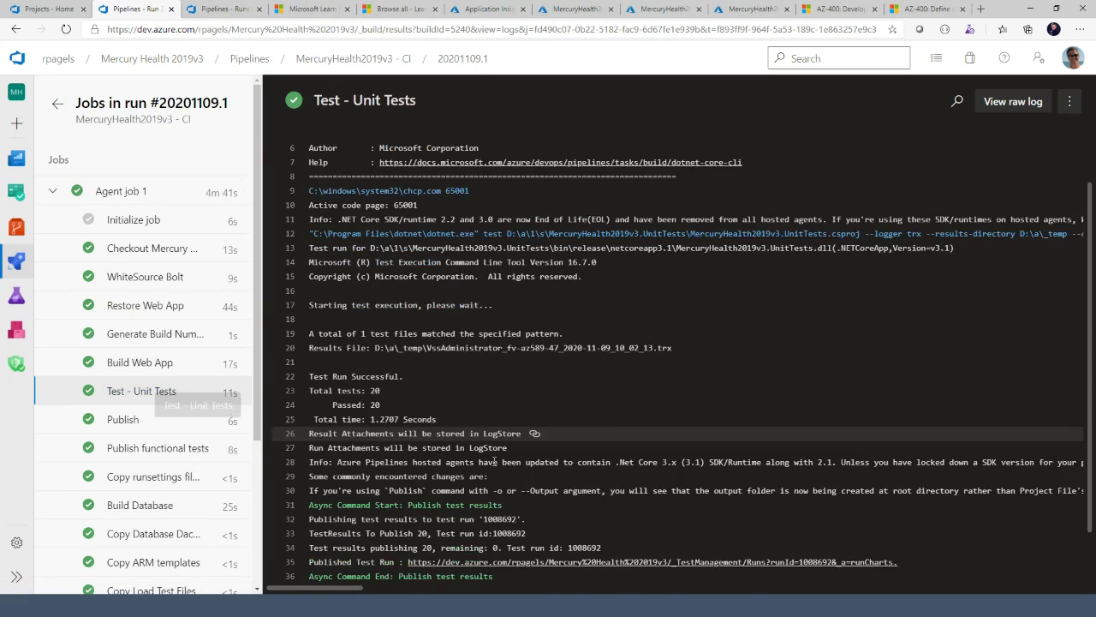
click(122, 419)
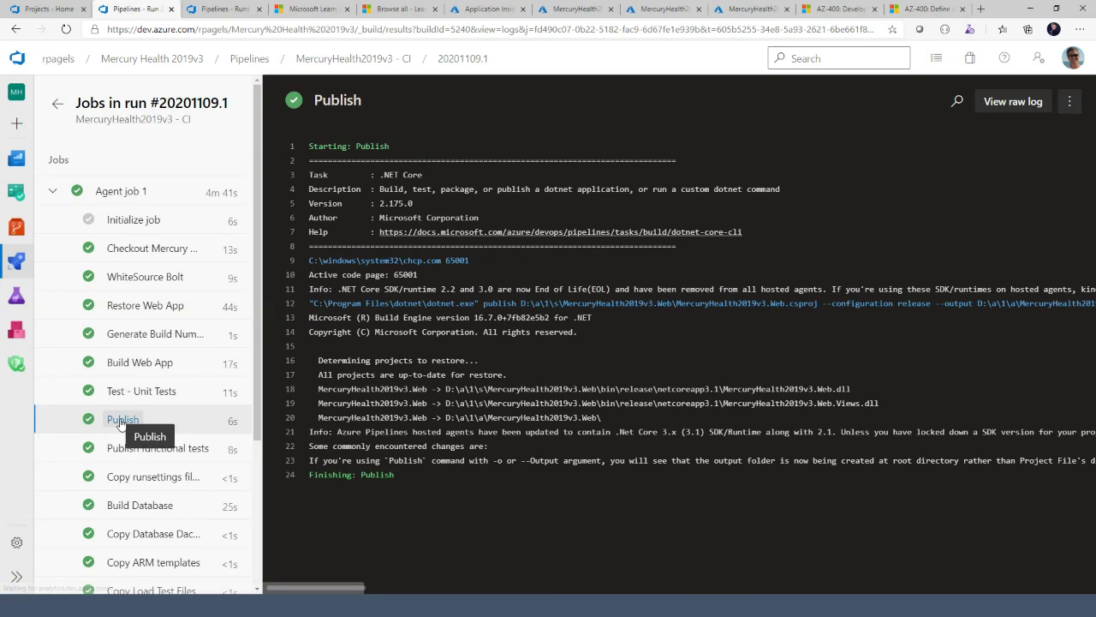
click(54, 107)
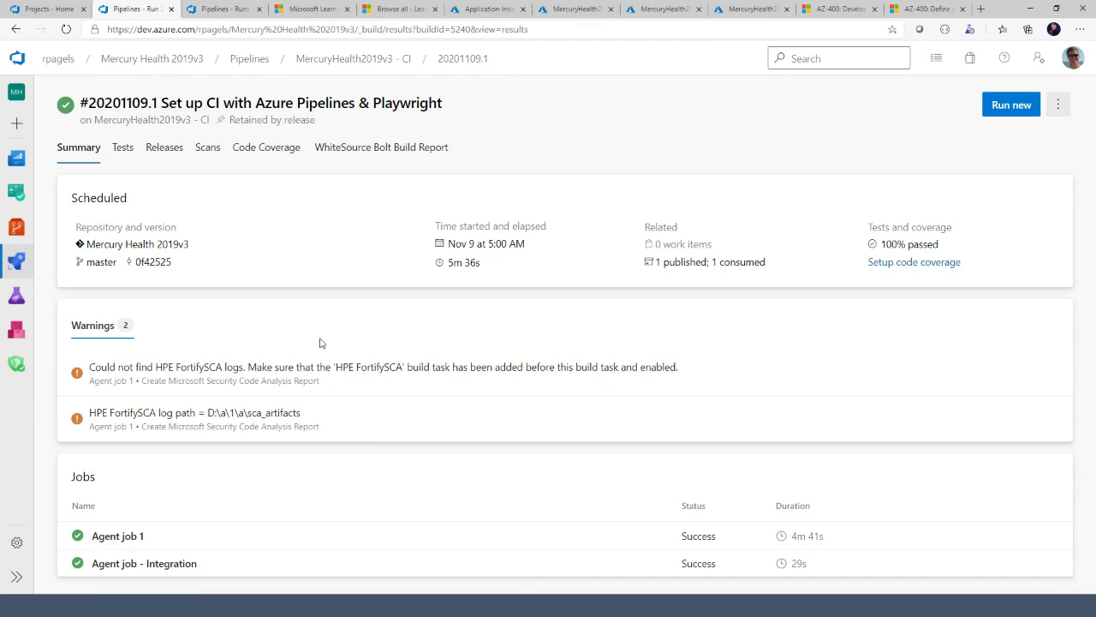
Return to the pipelines list and open the MercuryHealth2019v3-Full-YAML pipeline in the YAML editor
mouse_move(24, 262)
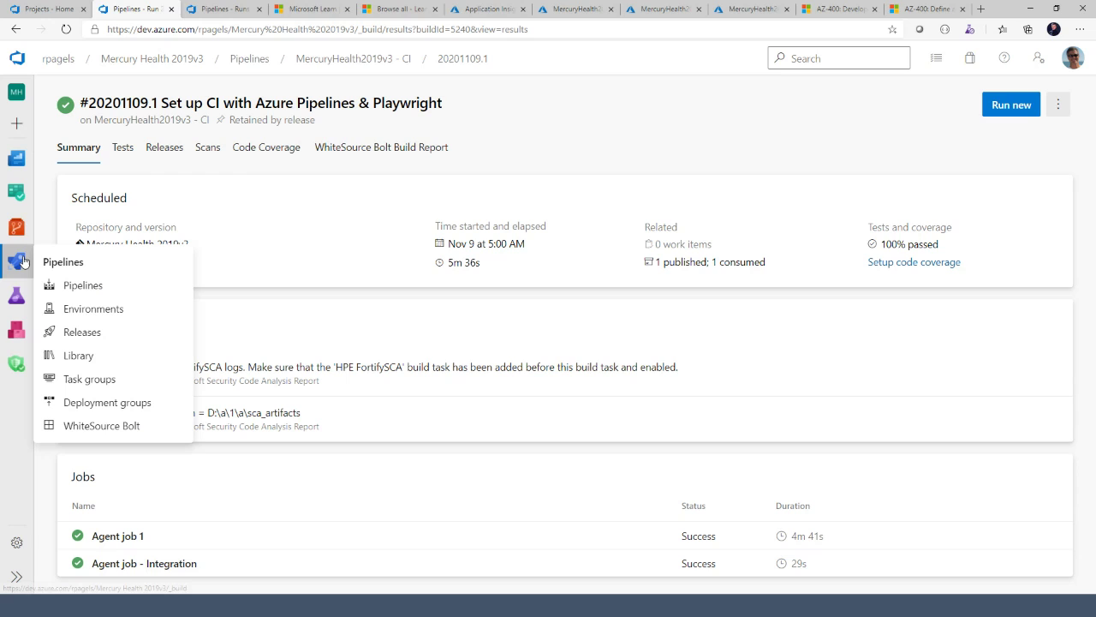
mouse_move(18, 235)
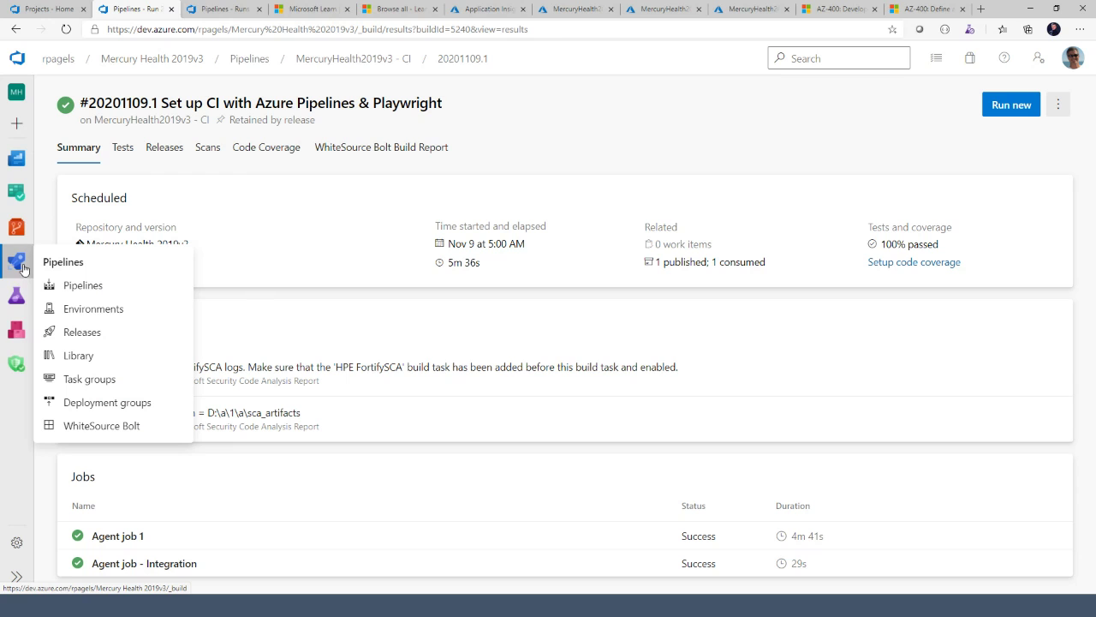
click(76, 285)
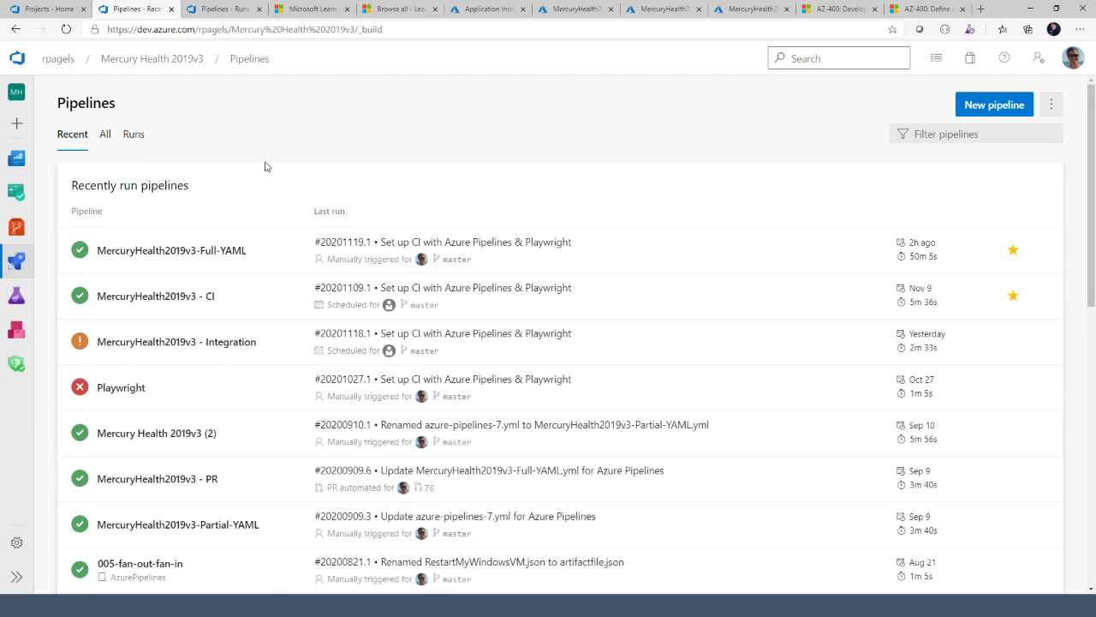
scroll(265, 166, down, 1)
scroll(264, 166, up, 1)
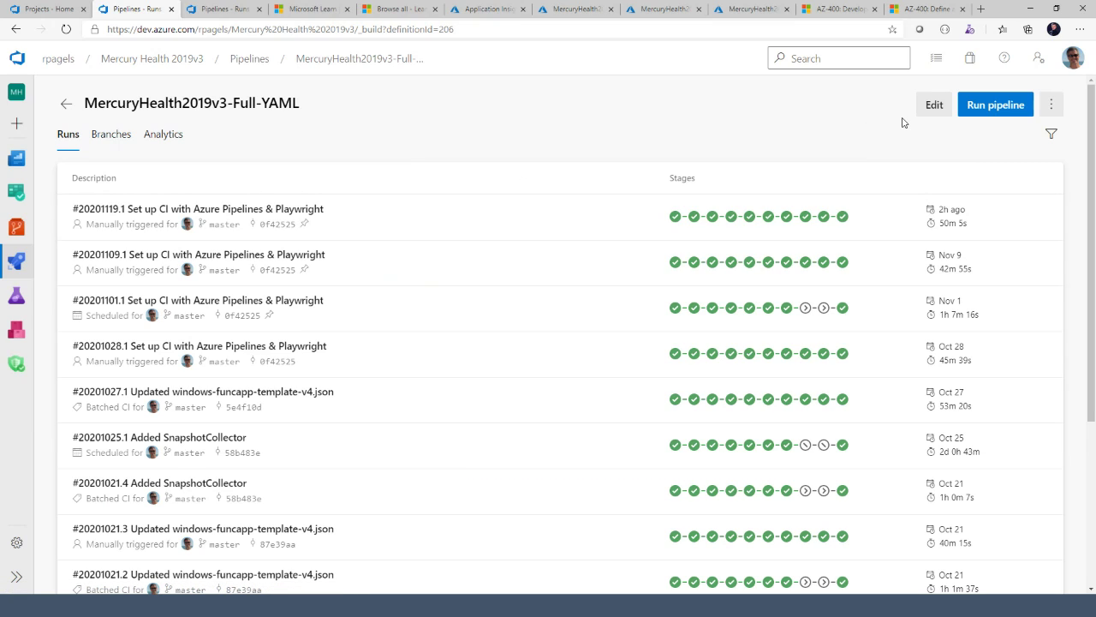
click(938, 108)
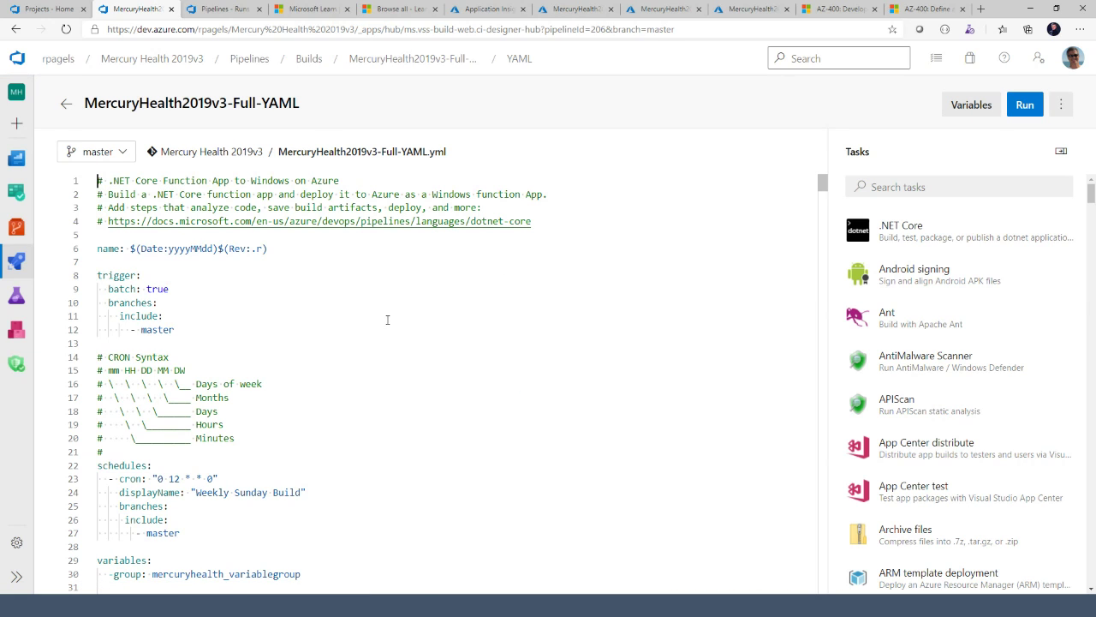
Examine the YAML file's branch trigger, CRON schedule and variables sections
scroll(387, 320, down, 1)
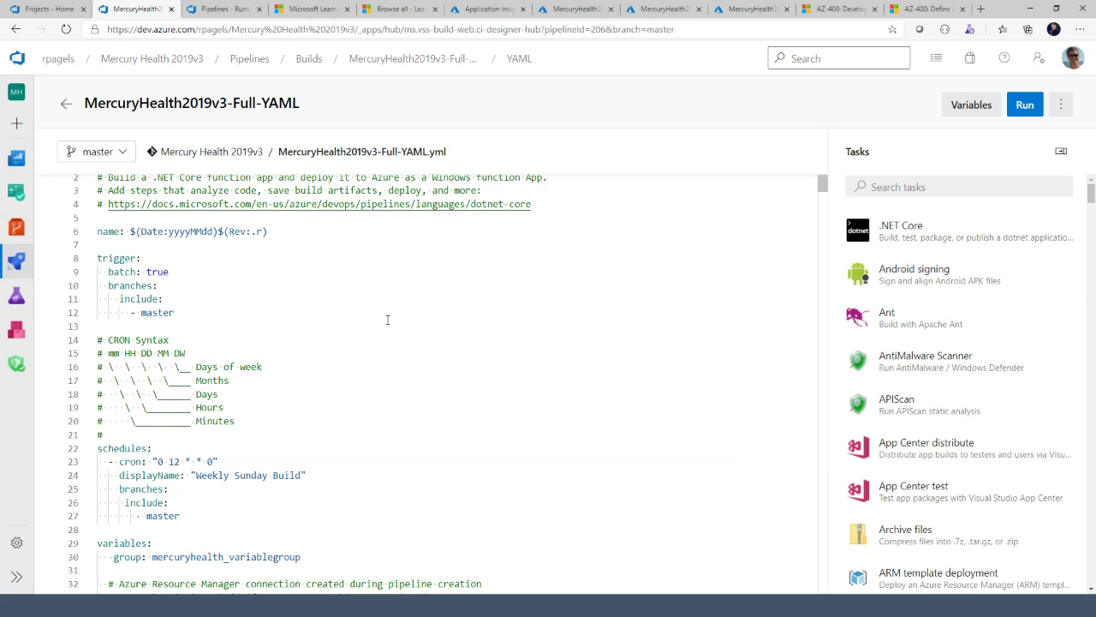
scroll(387, 319, down, 9)
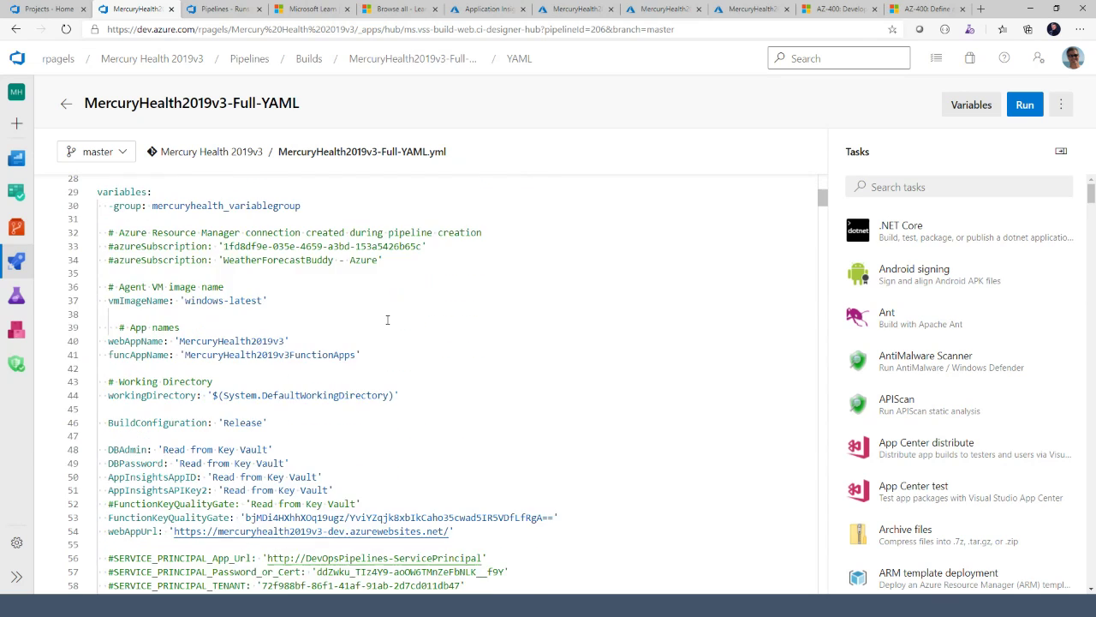
scroll(387, 320, down, 3)
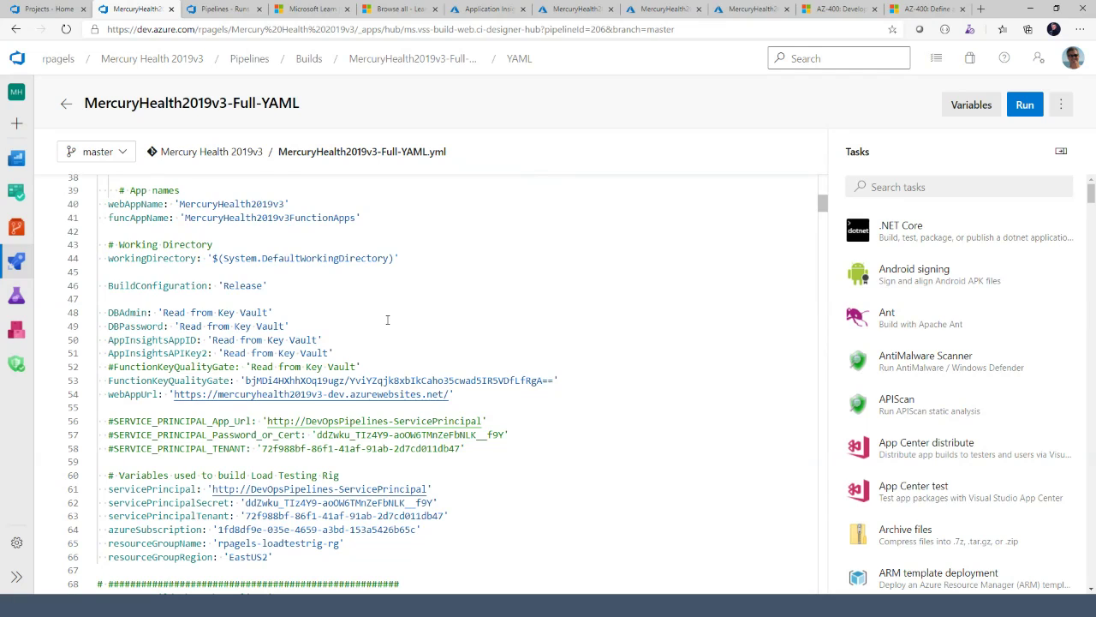
Examine the BuildWebAndFuncApp stage in the YAML, highlighting the stages keyword and its WhiteSource Bolt, PowerShell and DotNetCoreCLI tasks
scroll(387, 319, down, 8)
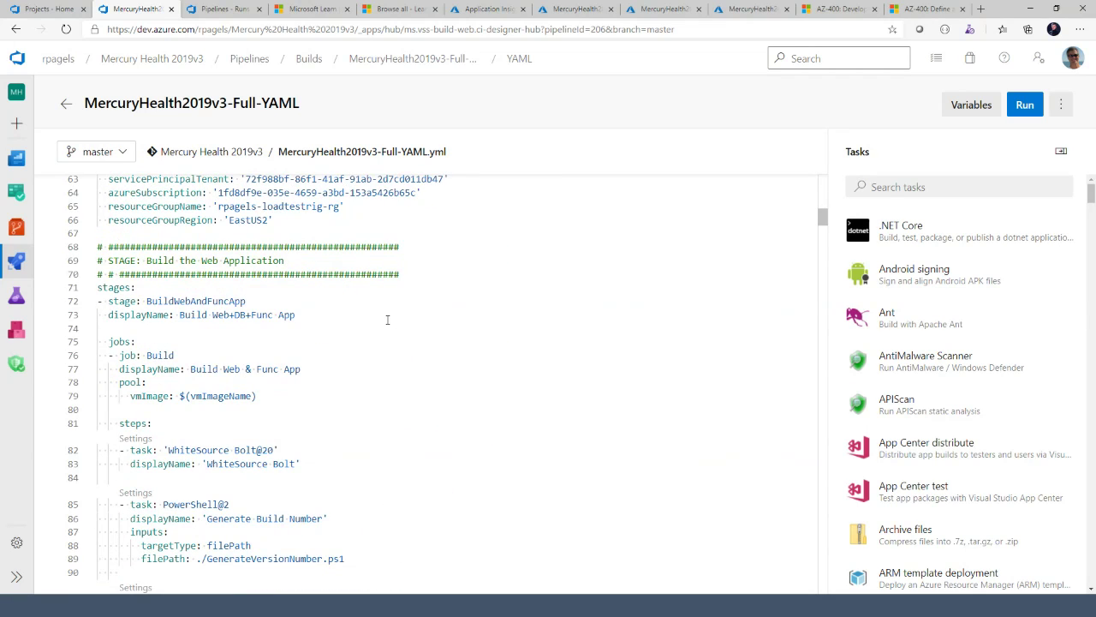
scroll(387, 320, down, 2)
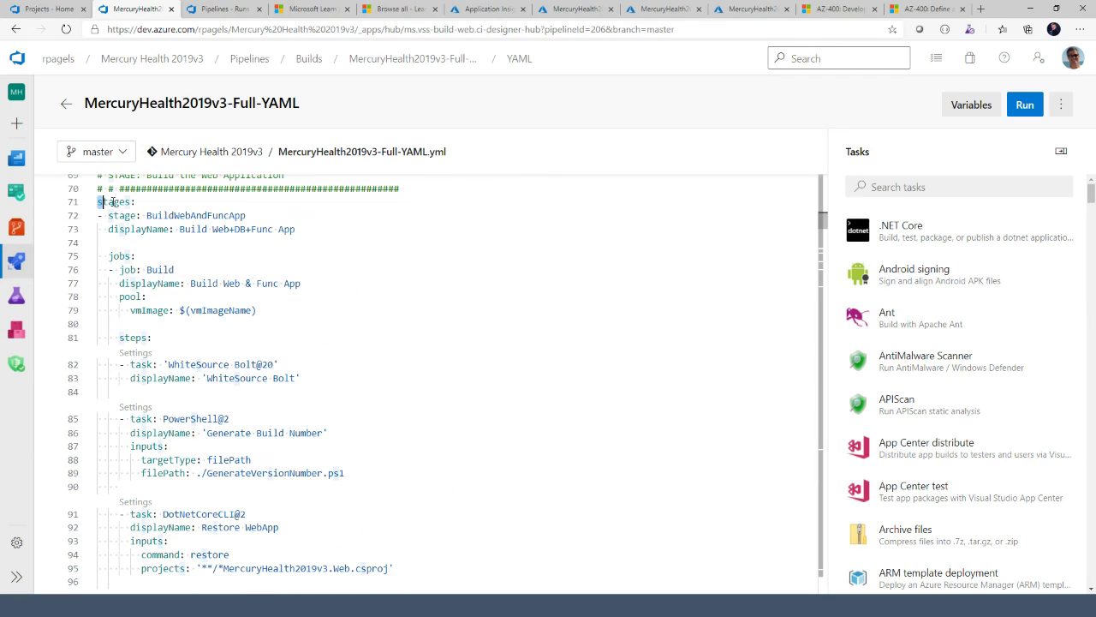
drag(98, 203, 137, 202)
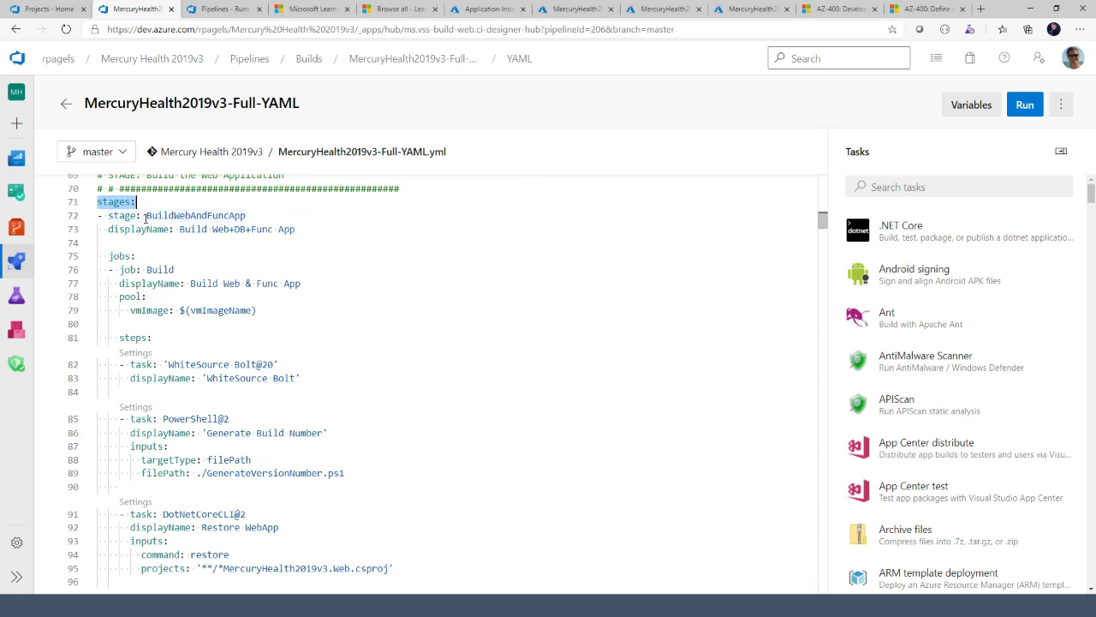
scroll(161, 225, down, 2)
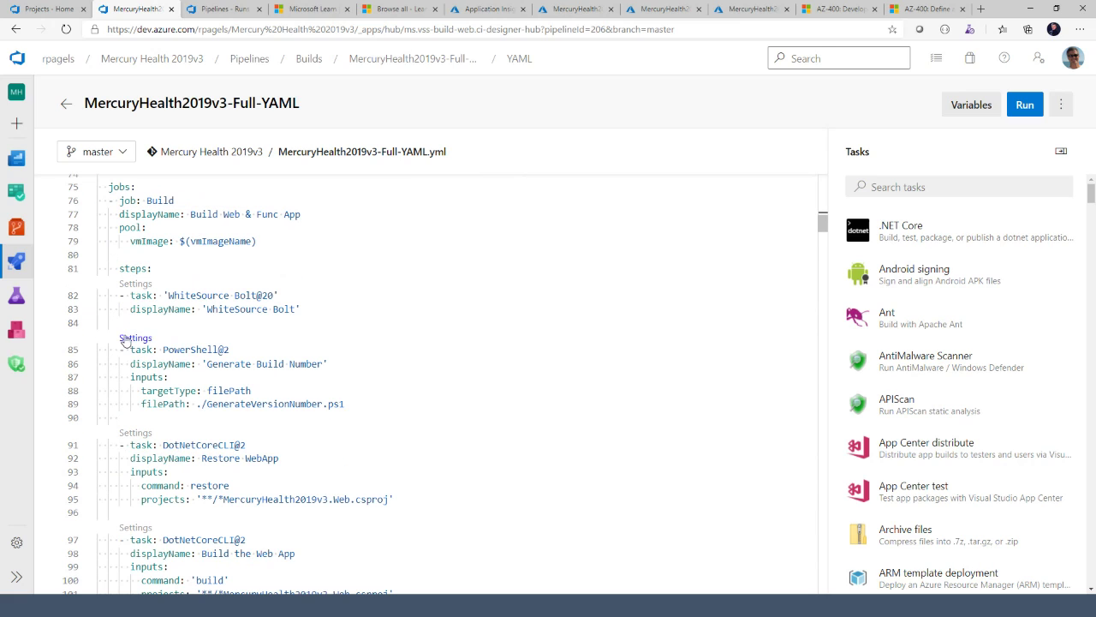
drag(132, 295, 203, 295)
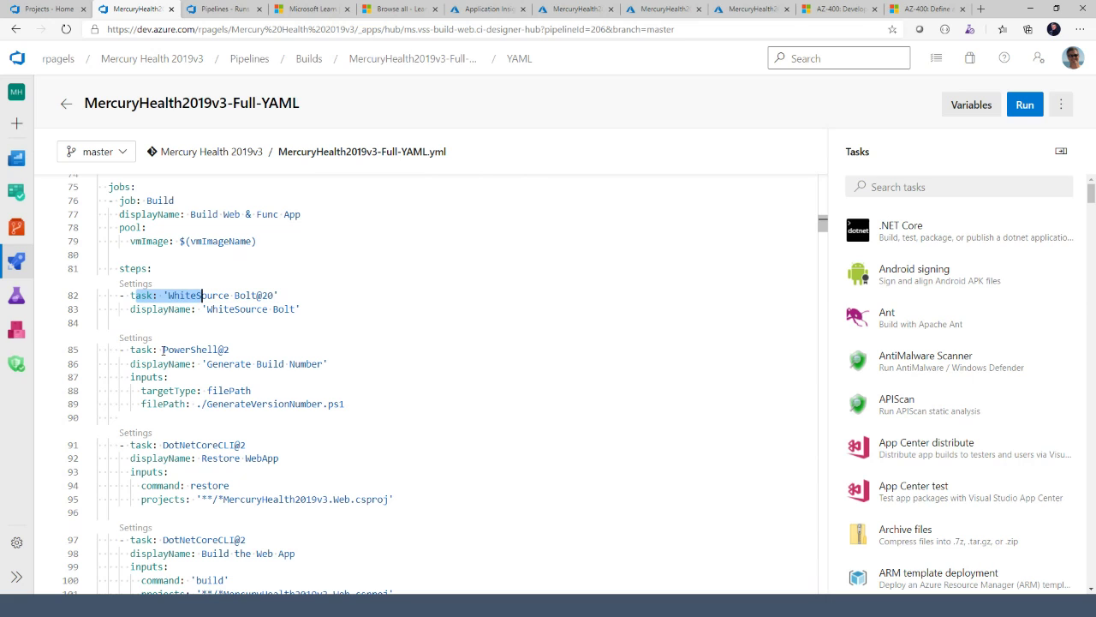
drag(143, 350, 163, 376)
scroll(246, 482, down, 2)
scroll(162, 471, down, 4)
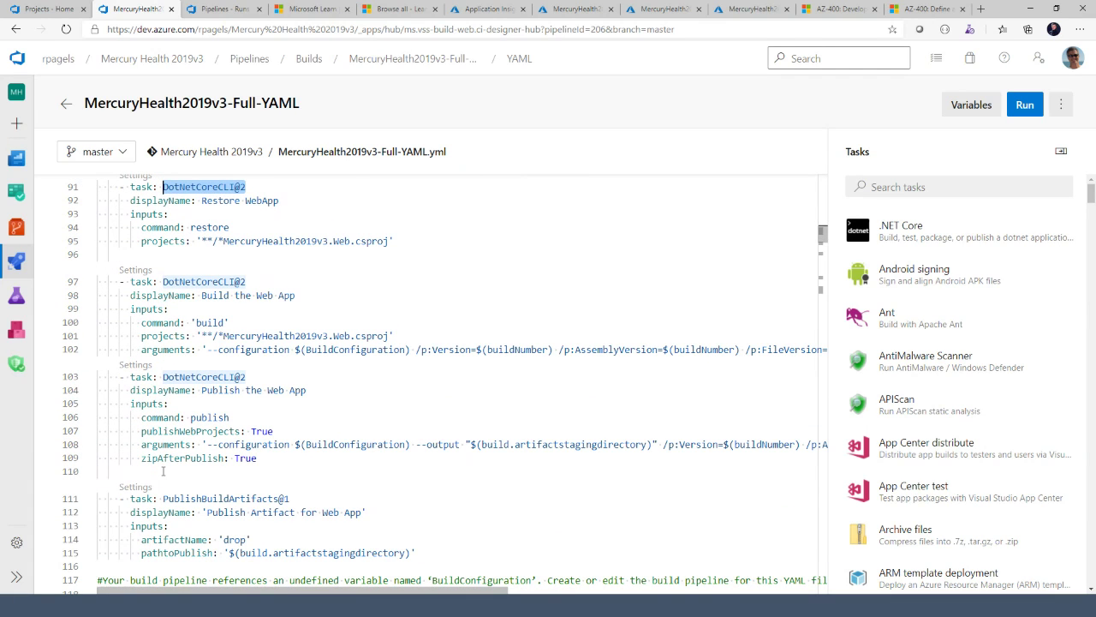
scroll(163, 471, down, 10)
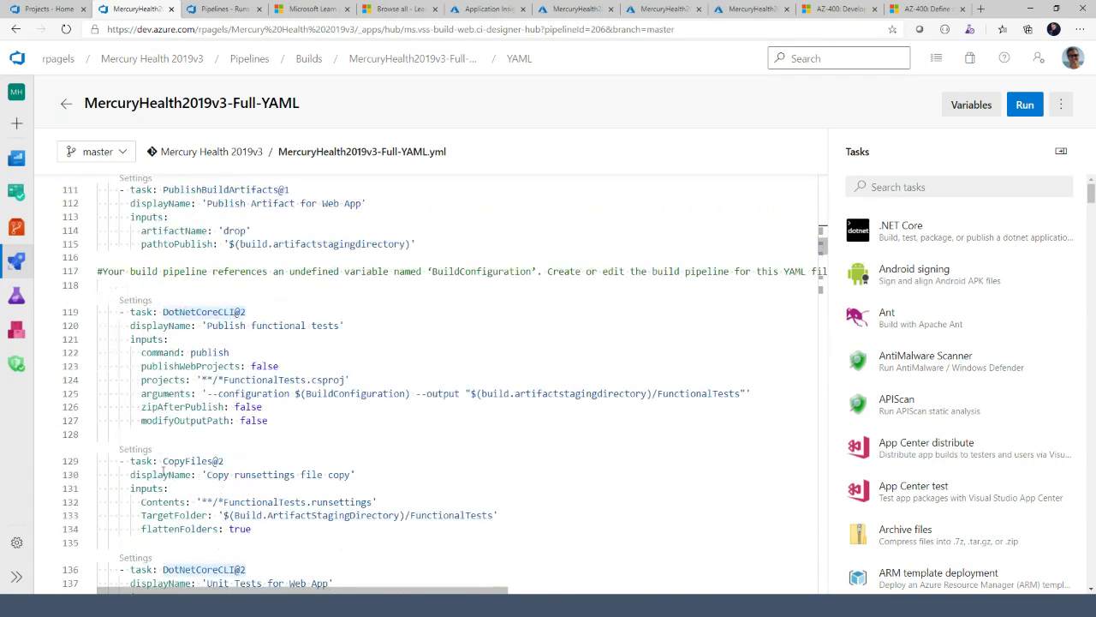
scroll(163, 472, down, 15)
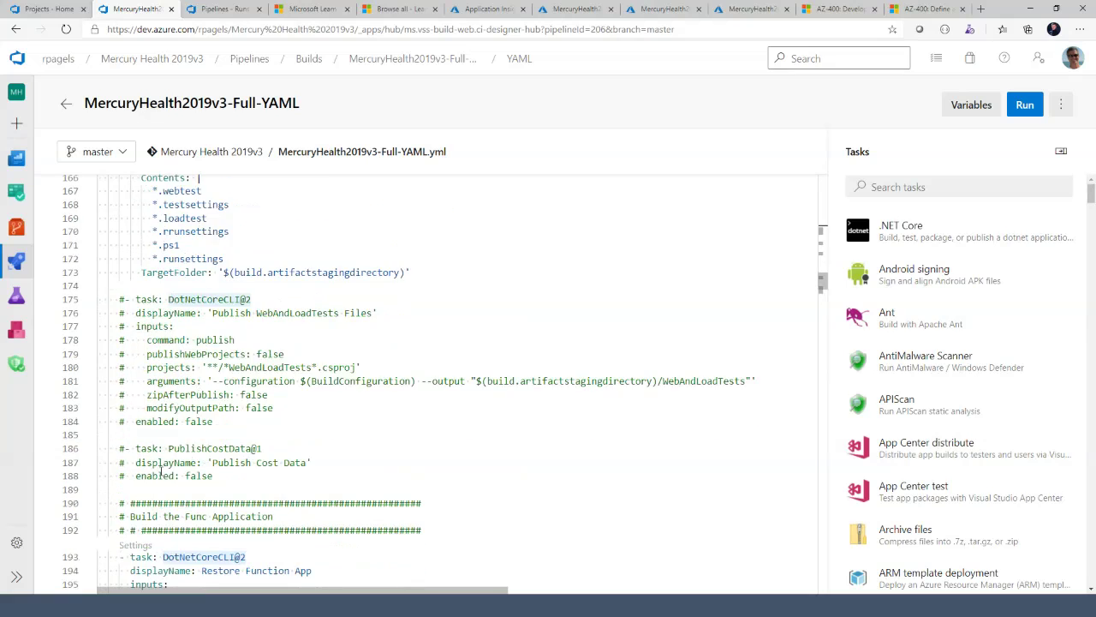
scroll(223, 386, down, 10)
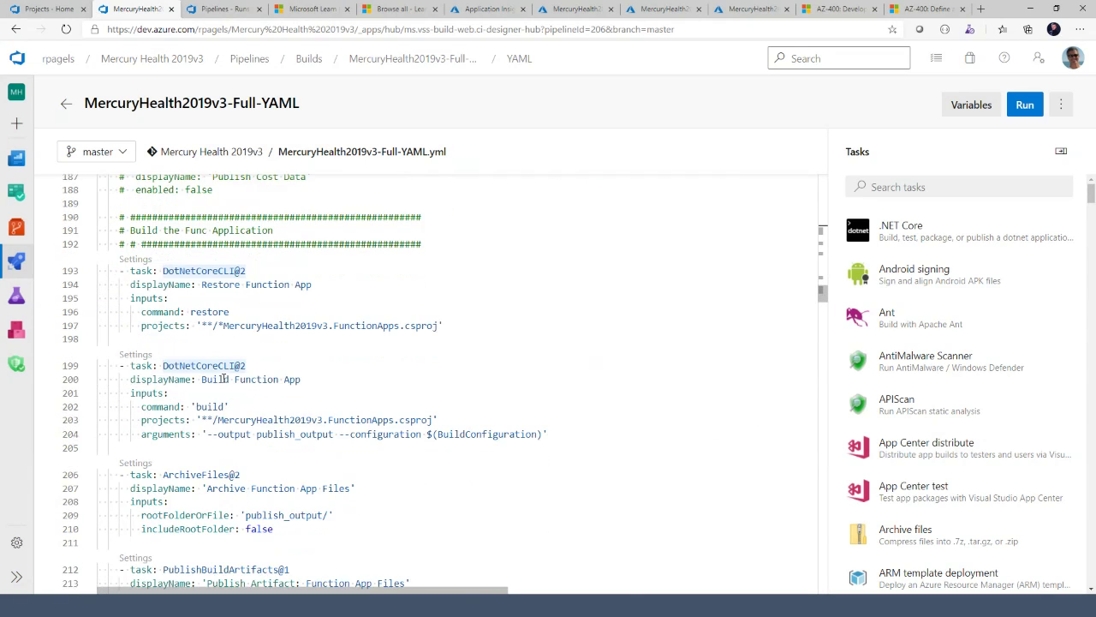
scroll(227, 382, down, 9)
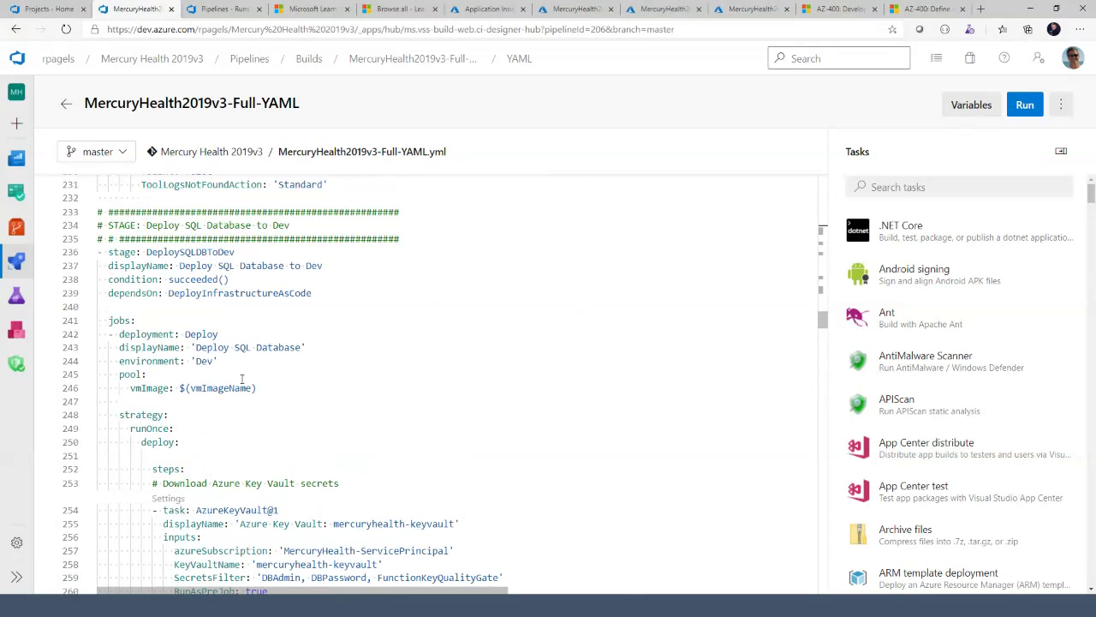
Highlight the DeploySQLDBToDev stage and its AzureKeyVault@1 task to examine how the SQL database is deployed to Dev
drag(108, 252, 235, 252)
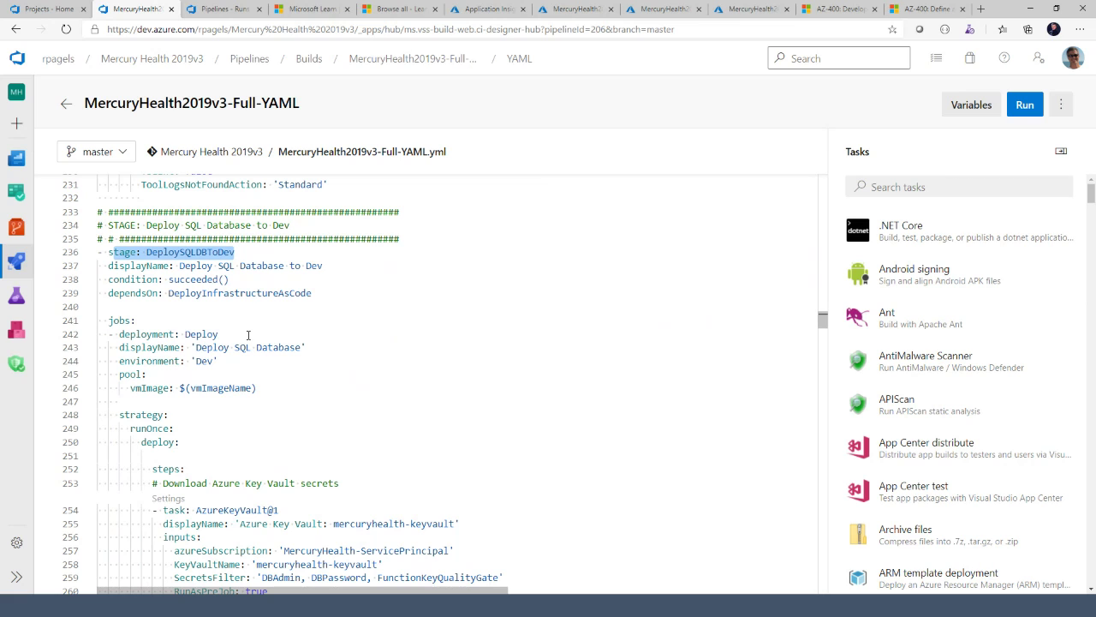
scroll(248, 335, down, 3)
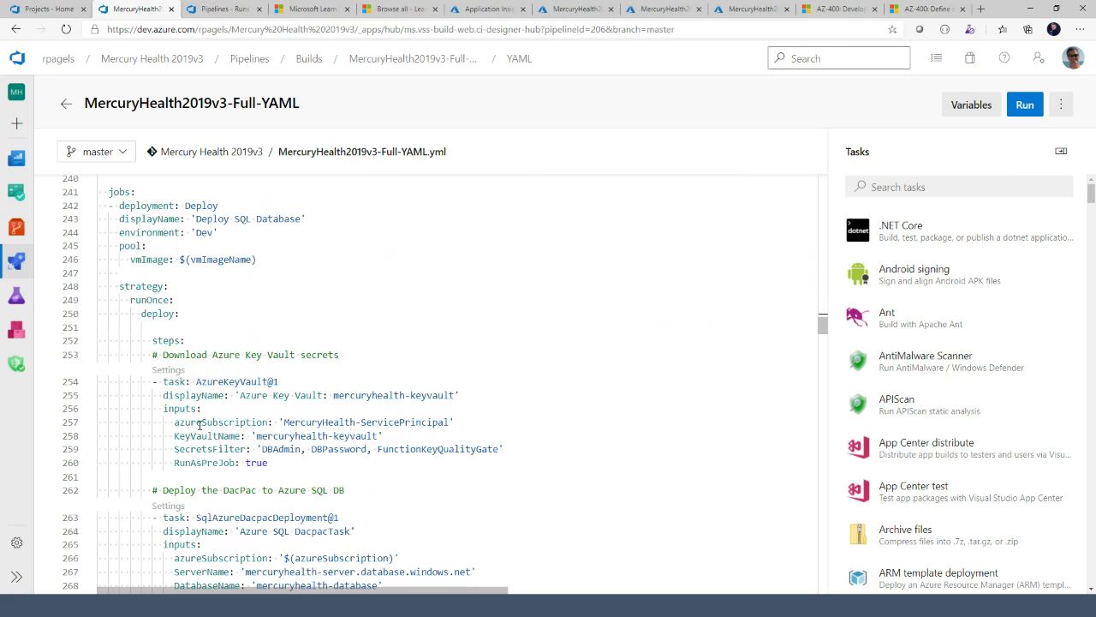
triple_click(201, 379)
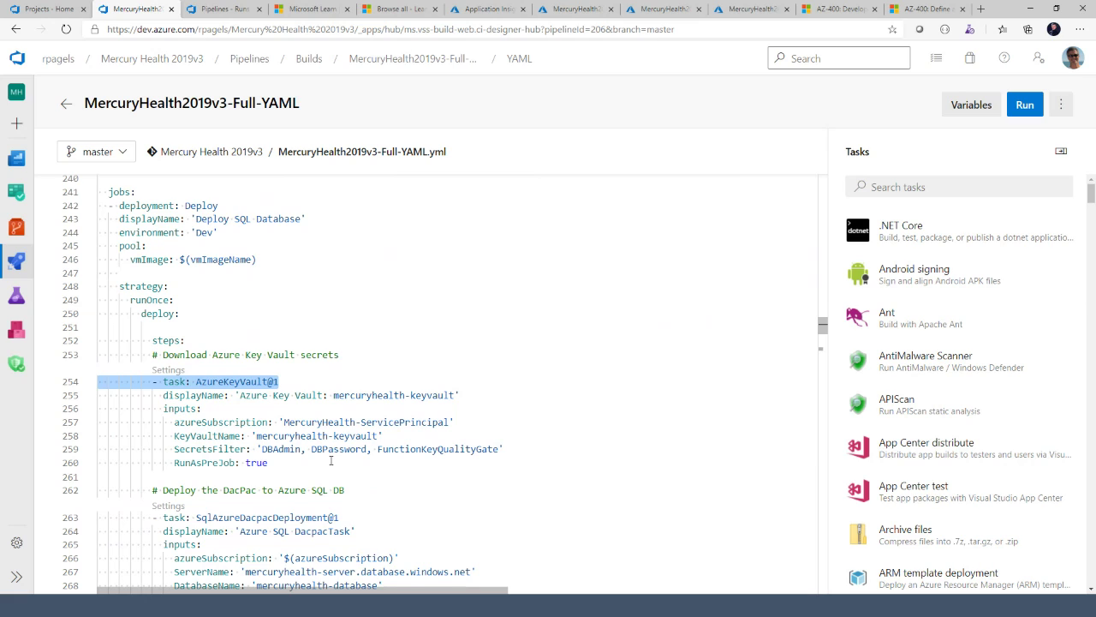
Examine the SqlAzureDacpacDeployment@1 task that deploys the DacPac to Azure SQL DB in the DeploySQLDBToDev stage
scroll(332, 461, down, 1)
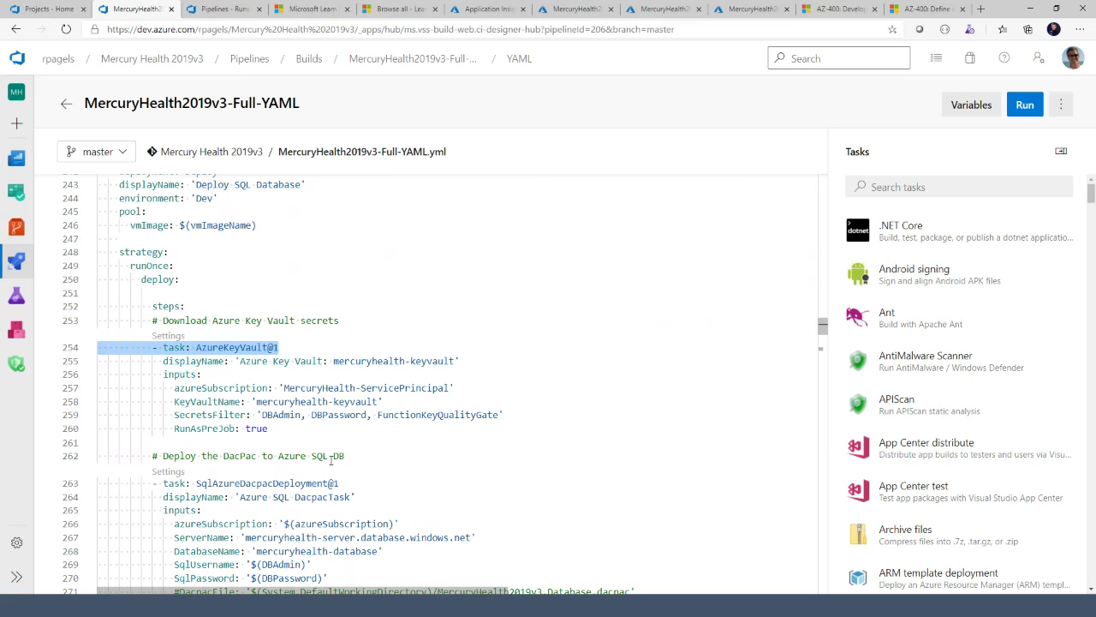
scroll(331, 461, down, 2)
scroll(289, 429, down, 2)
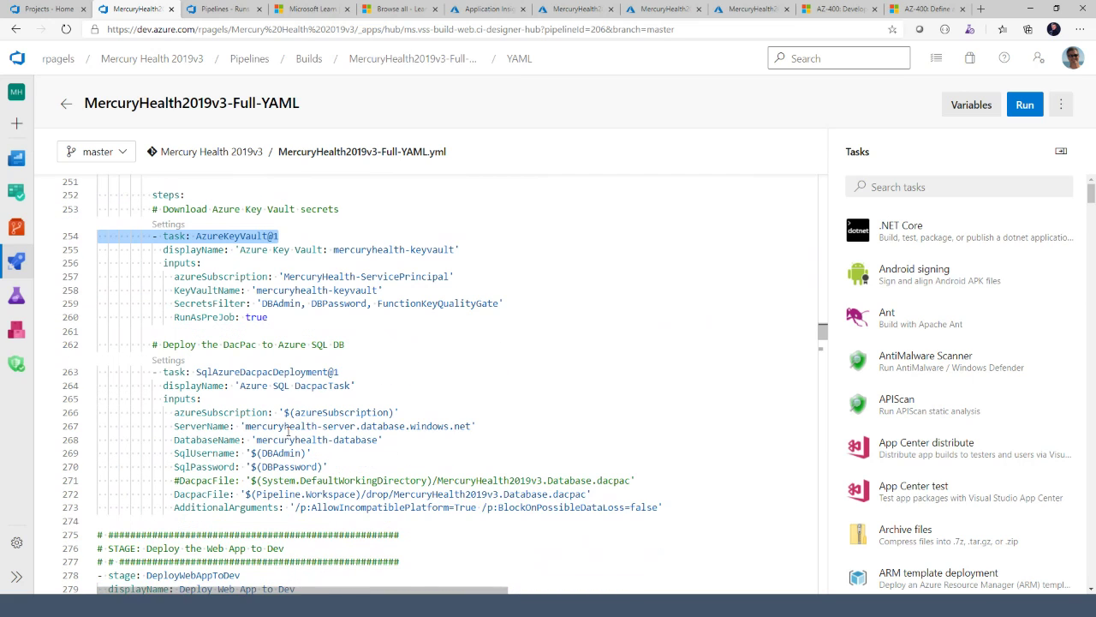
click(311, 410)
scroll(315, 413, up, 7)
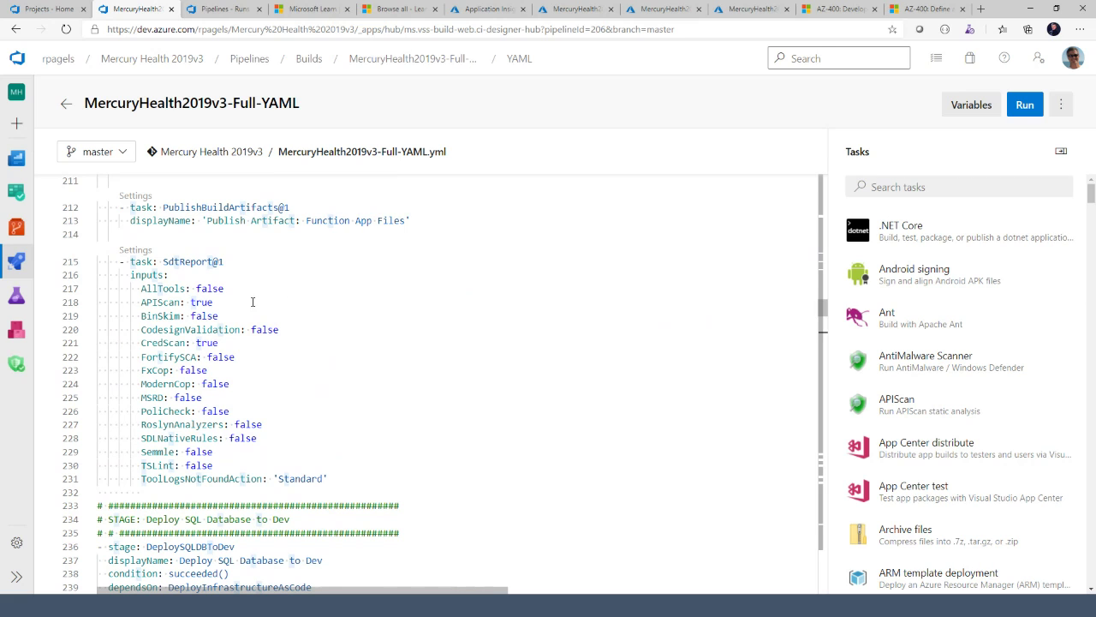
Return to the MercuryHealth2019v3-Full-YAML runs and open run #20201119.1 to view its stages diagram
click(66, 103)
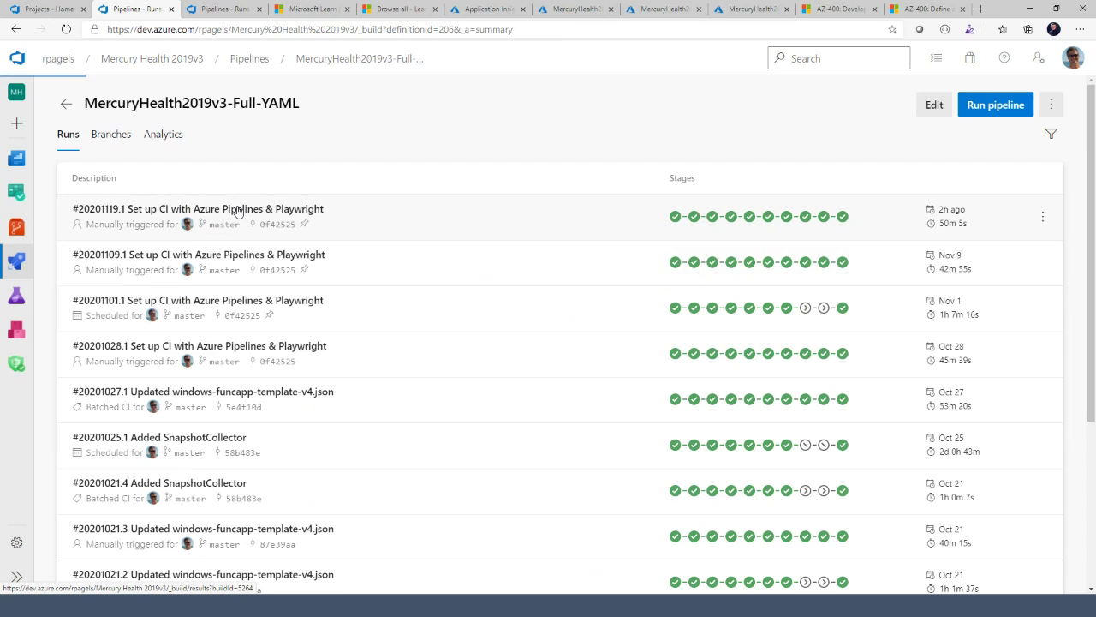
click(239, 211)
scroll(325, 360, down, 2)
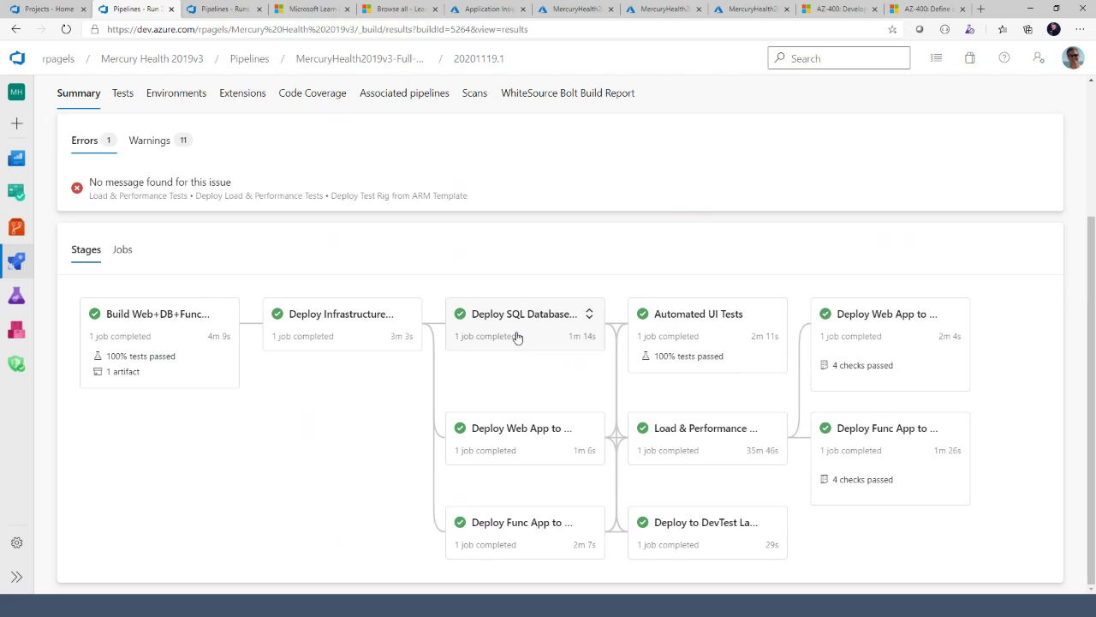
Examine the Deploy Web App to Prod checks, including the Approval details and the approver's comment, and close them
click(852, 367)
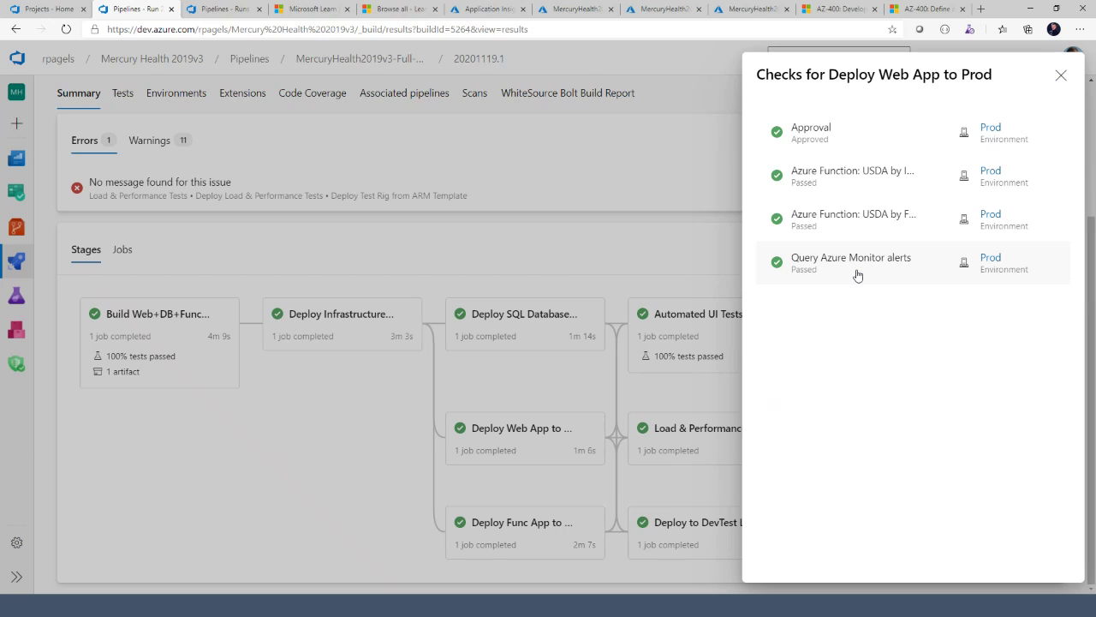
click(810, 139)
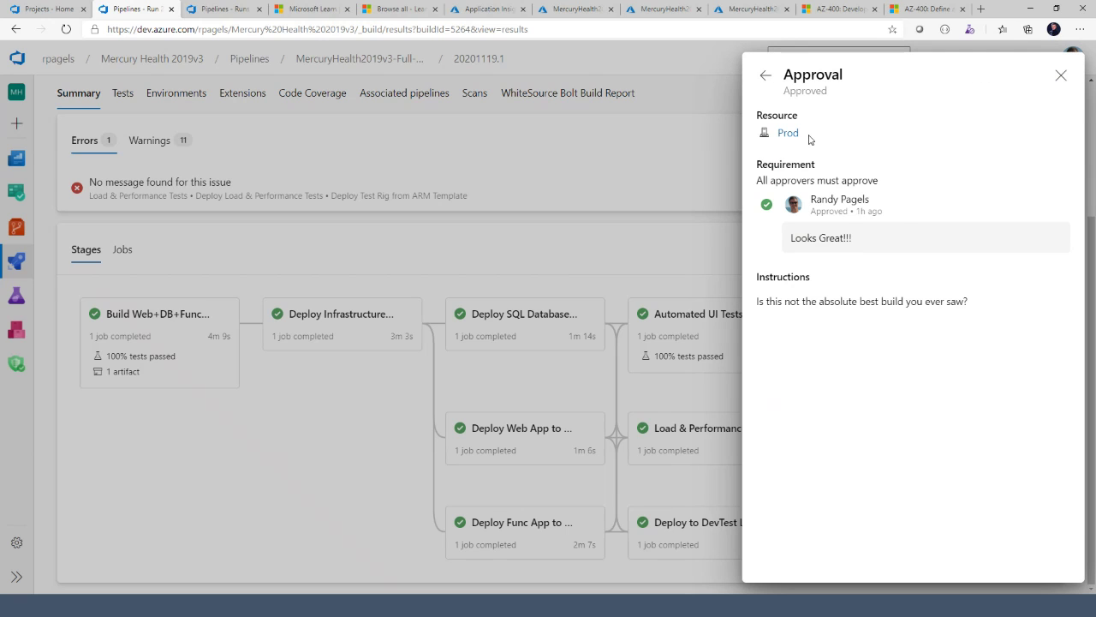
drag(871, 232, 826, 237)
click(766, 76)
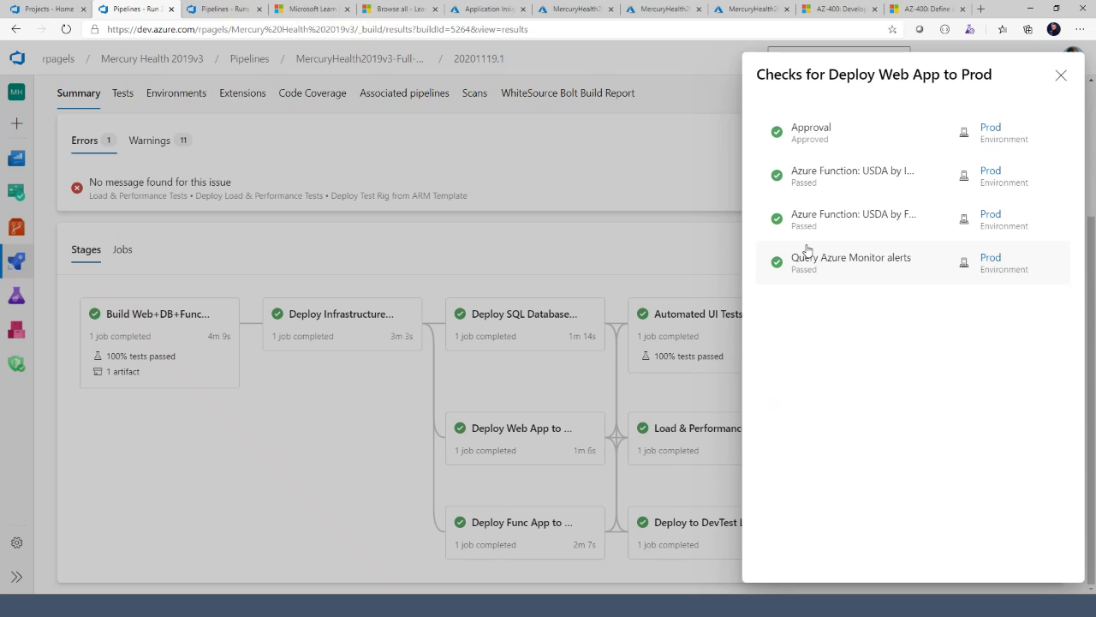
click(1060, 75)
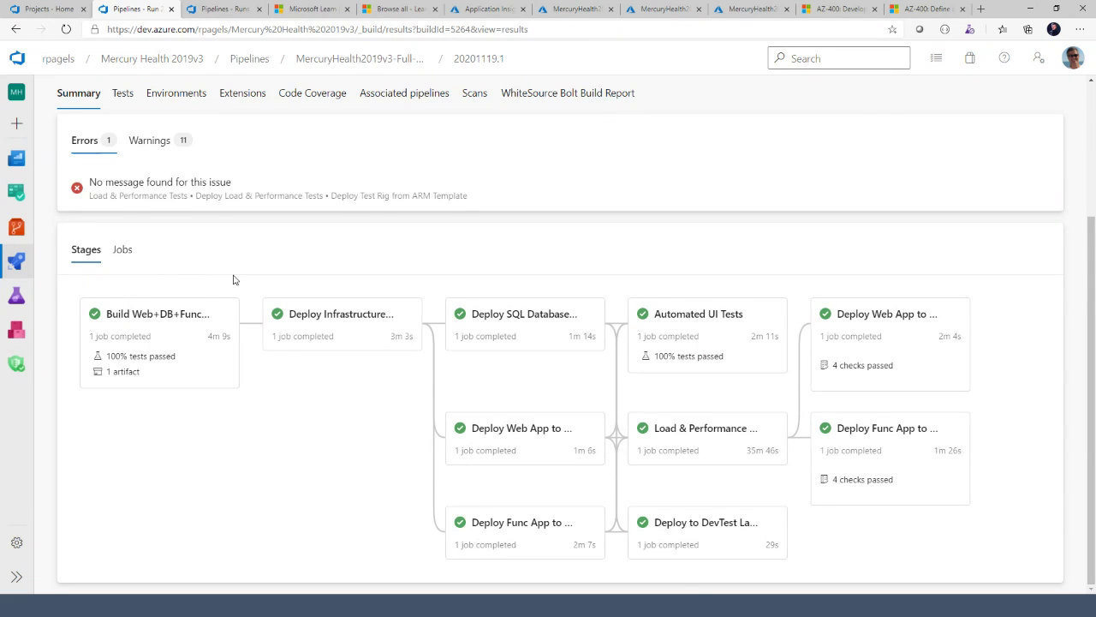
Look at the branches and analytics of the MercuryHealth2019v3-Full-YAML pipeline and return to the project's pipelines list
scroll(233, 279, up, 3)
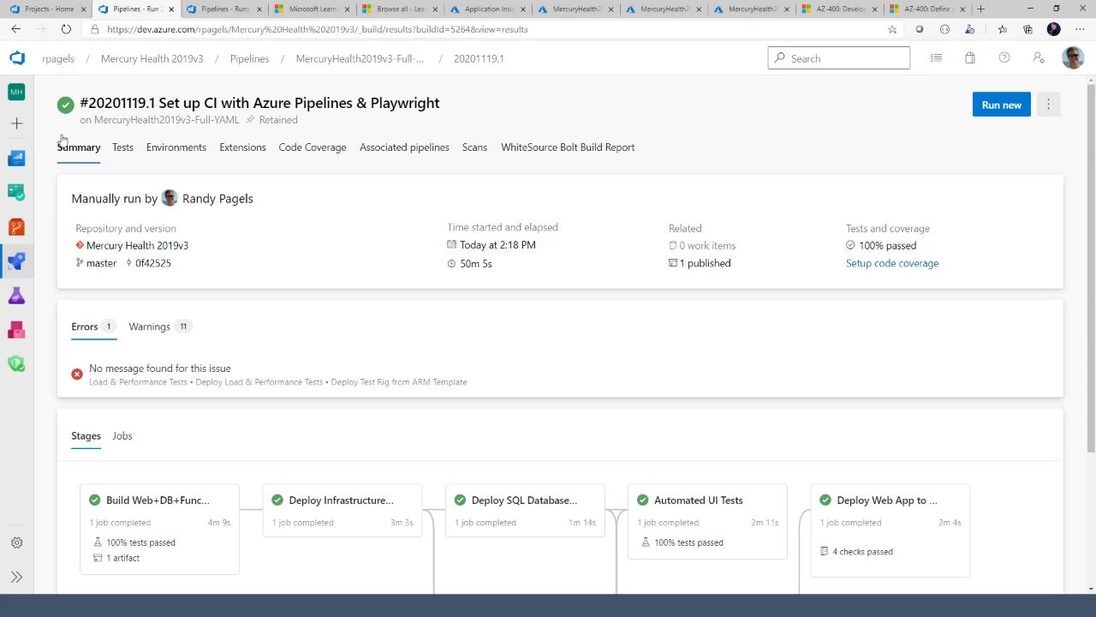
click(16, 28)
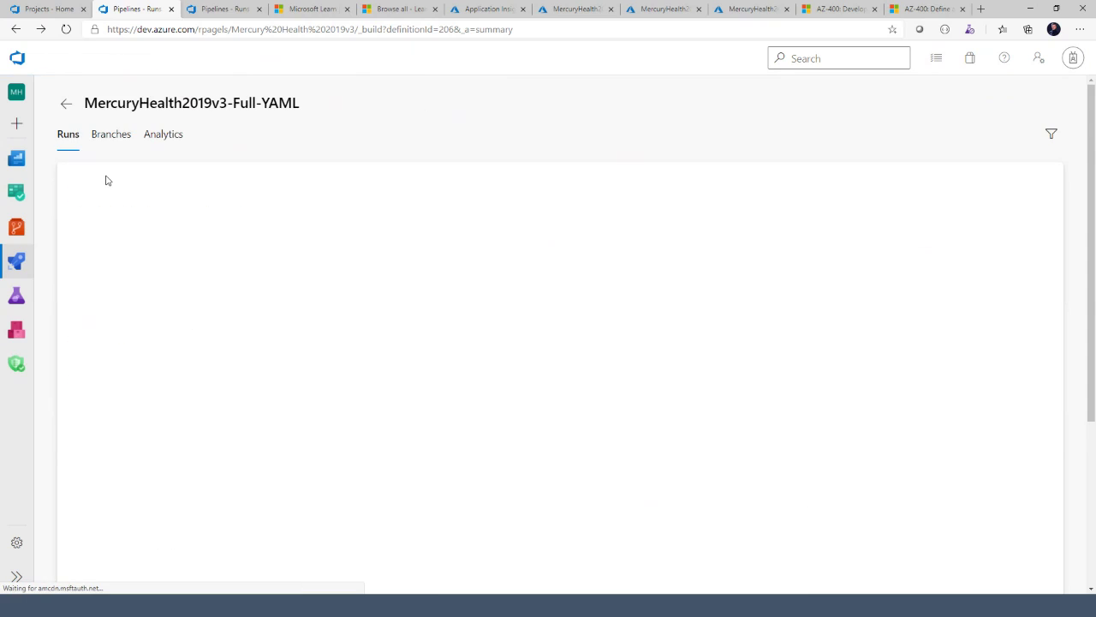
click(113, 135)
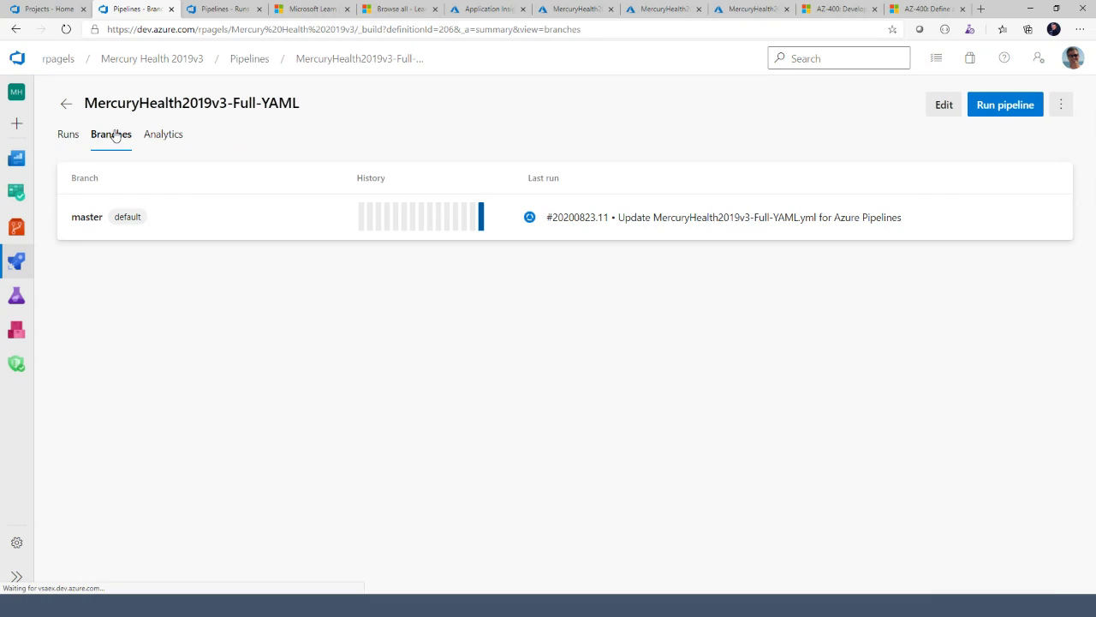
click(166, 137)
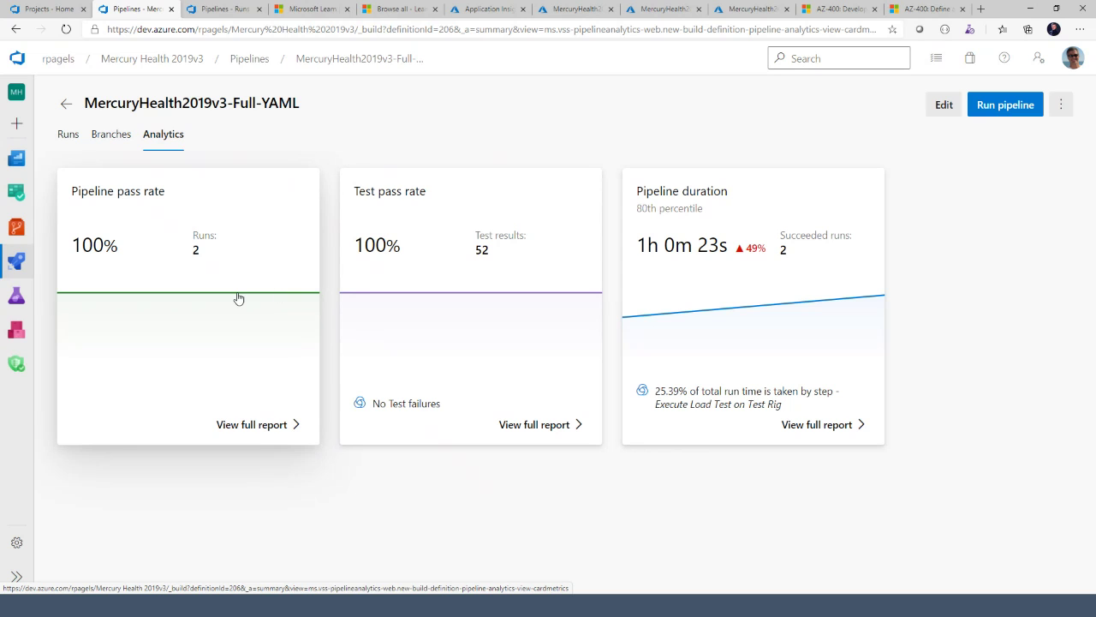
click(66, 104)
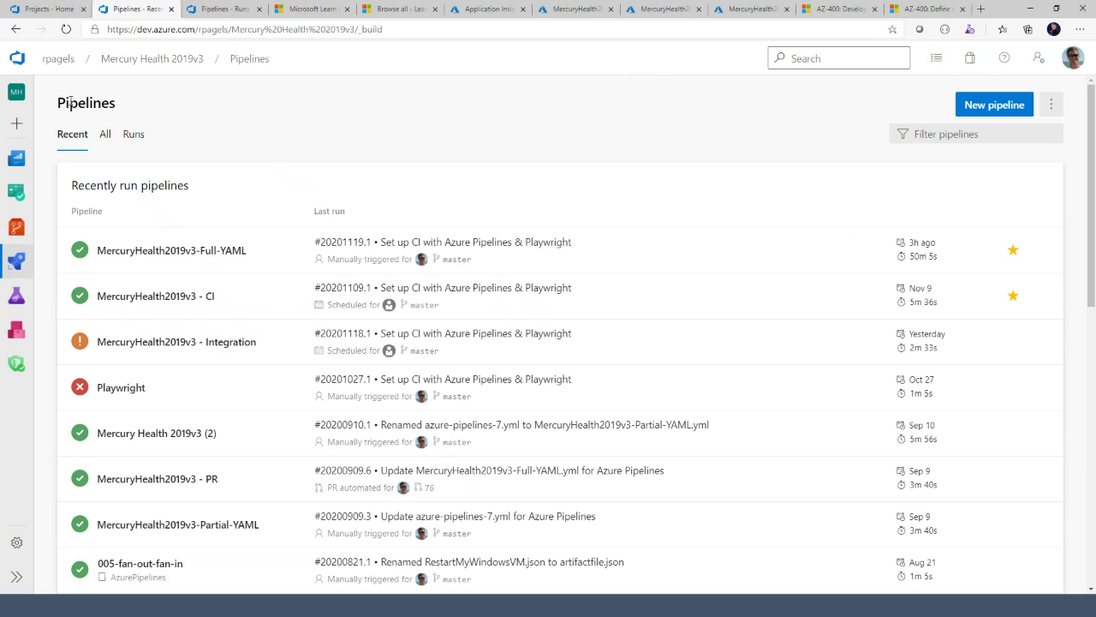
click(222, 12)
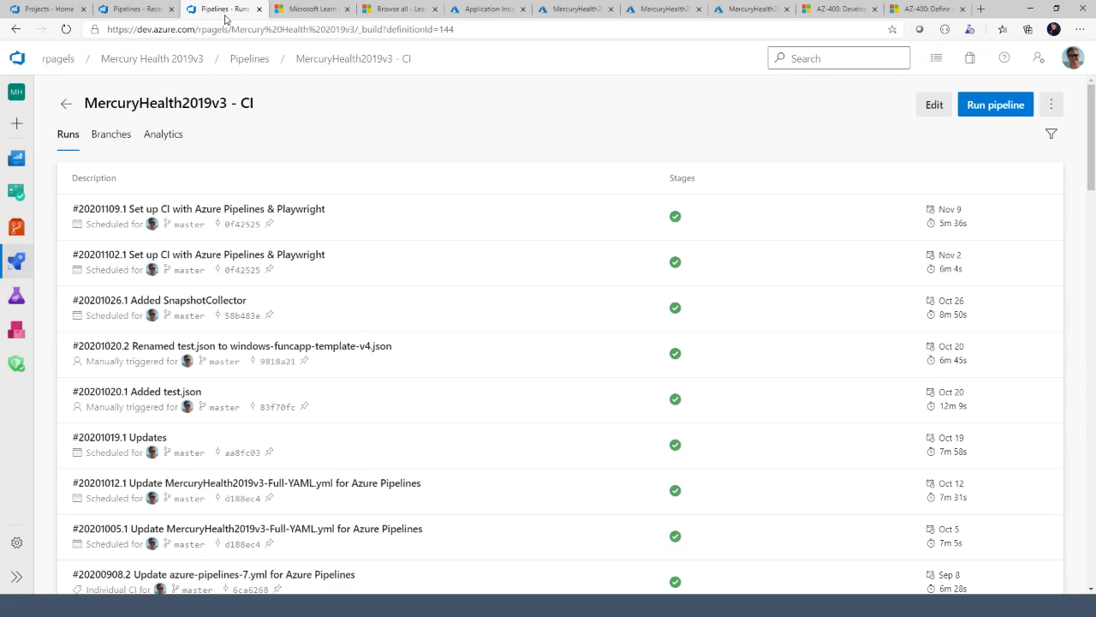
click(122, 10)
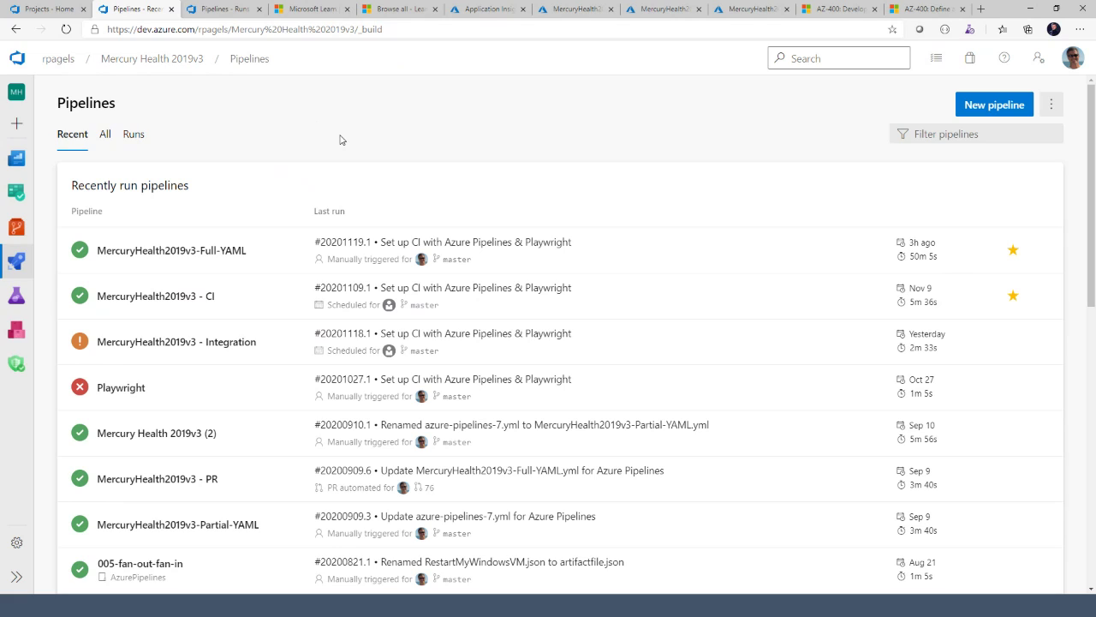
Switch to the mseng organization, highlight its name in the URL, and open the AzureDevOps project's pipelines list
click(43, 10)
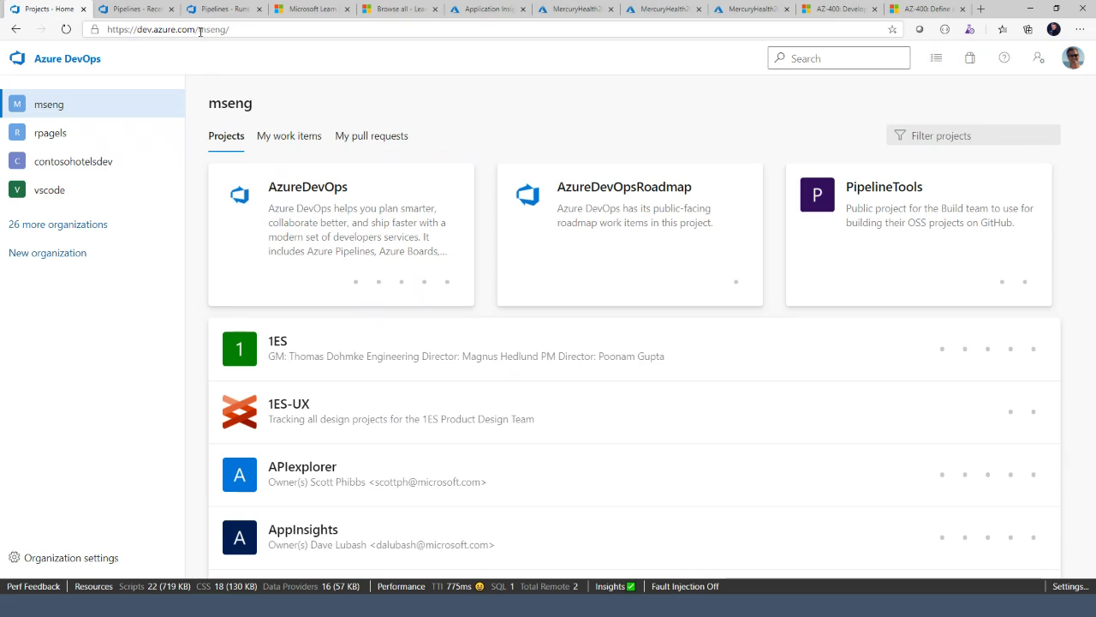
drag(198, 29, 268, 55)
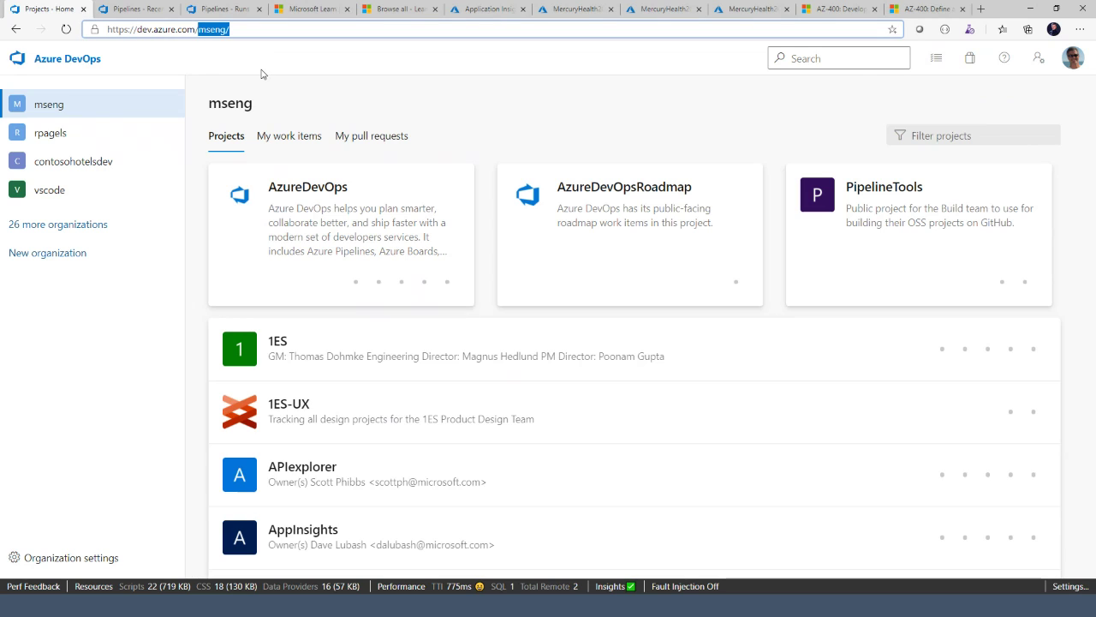
click(326, 186)
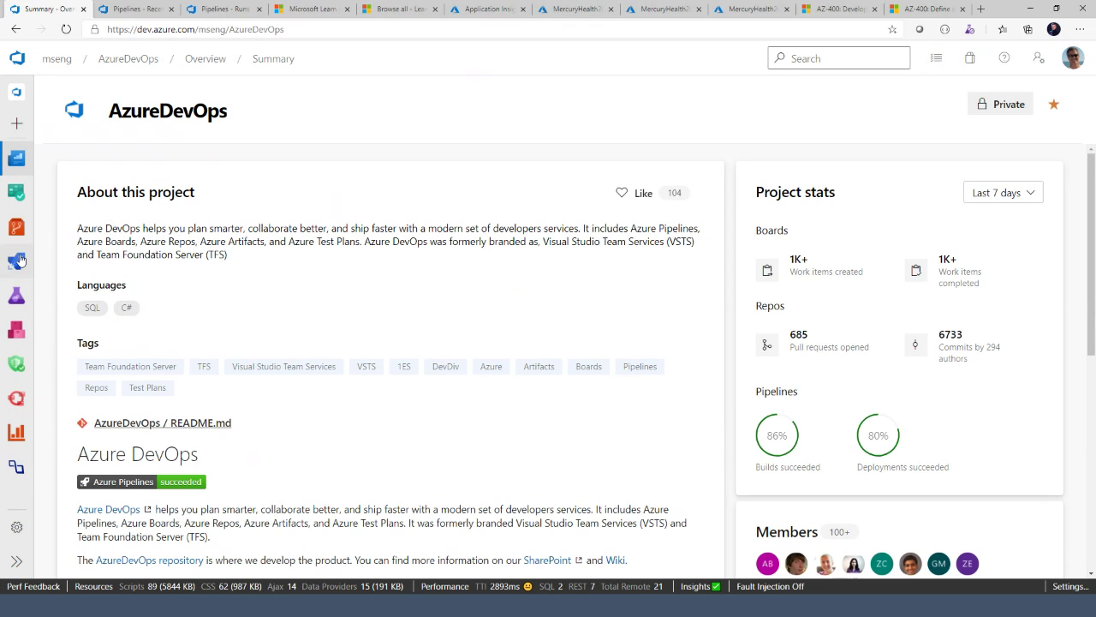
mouse_move(21, 257)
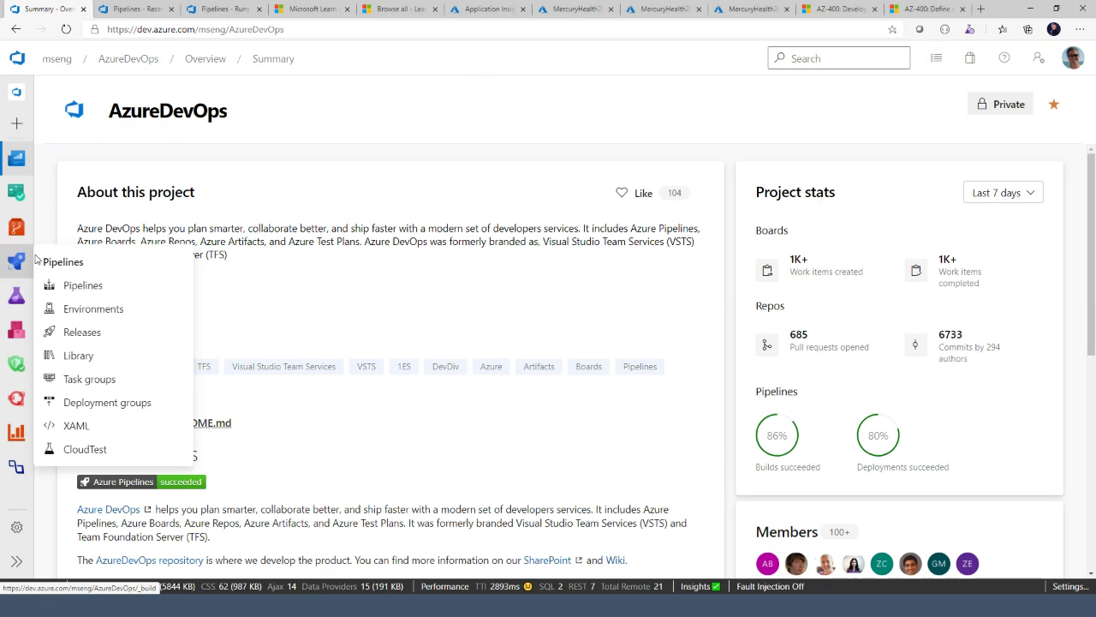
click(82, 286)
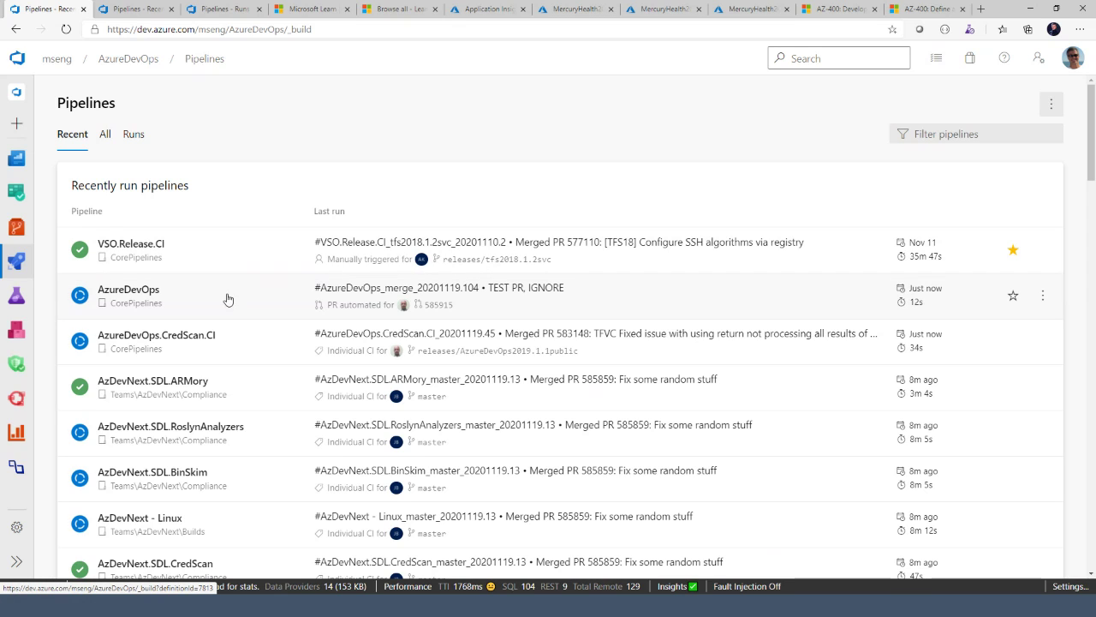
Look at the VSO.Release.CI and AzureDevOps pipeline runs, checking the Release_CI job log of run AzureDevOps_AzureDevOps2019.1.1public_20201119.1
click(137, 246)
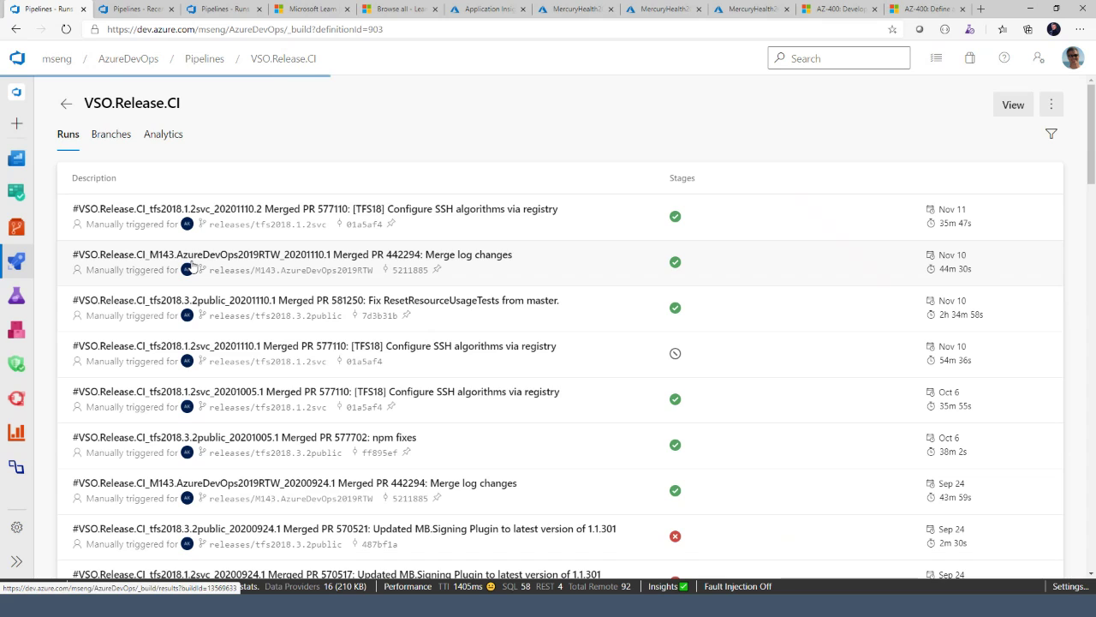
click(144, 291)
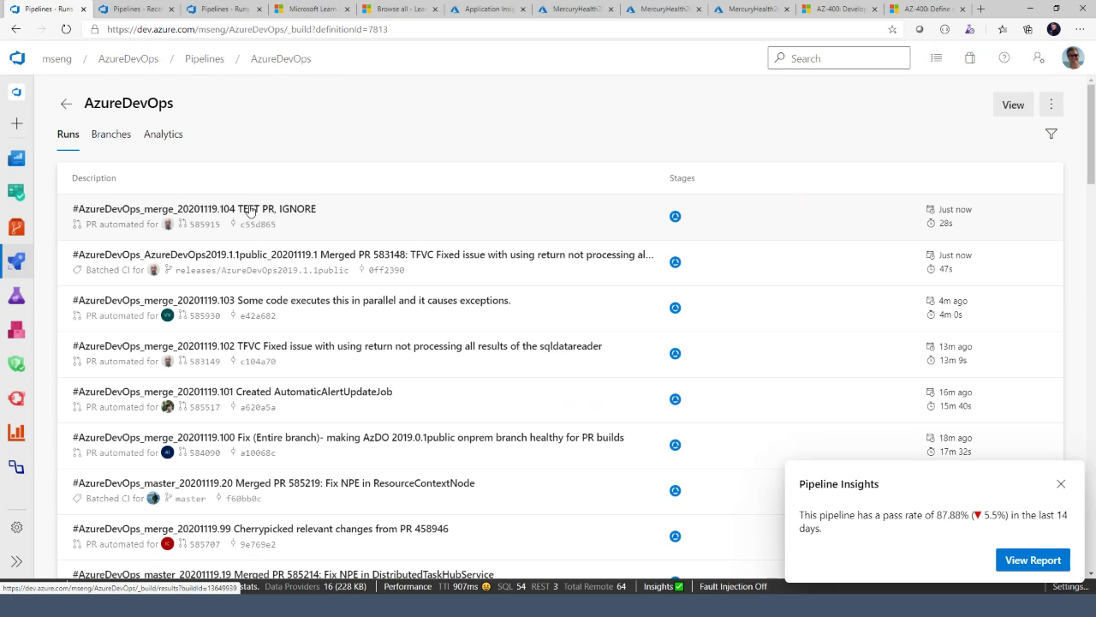
click(317, 257)
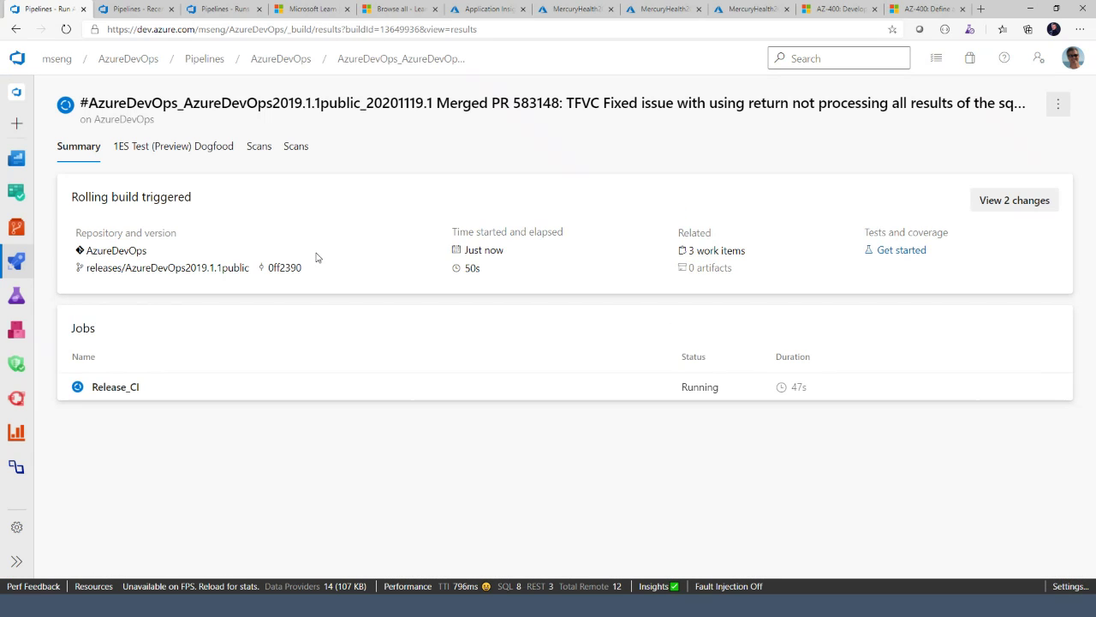
click(115, 387)
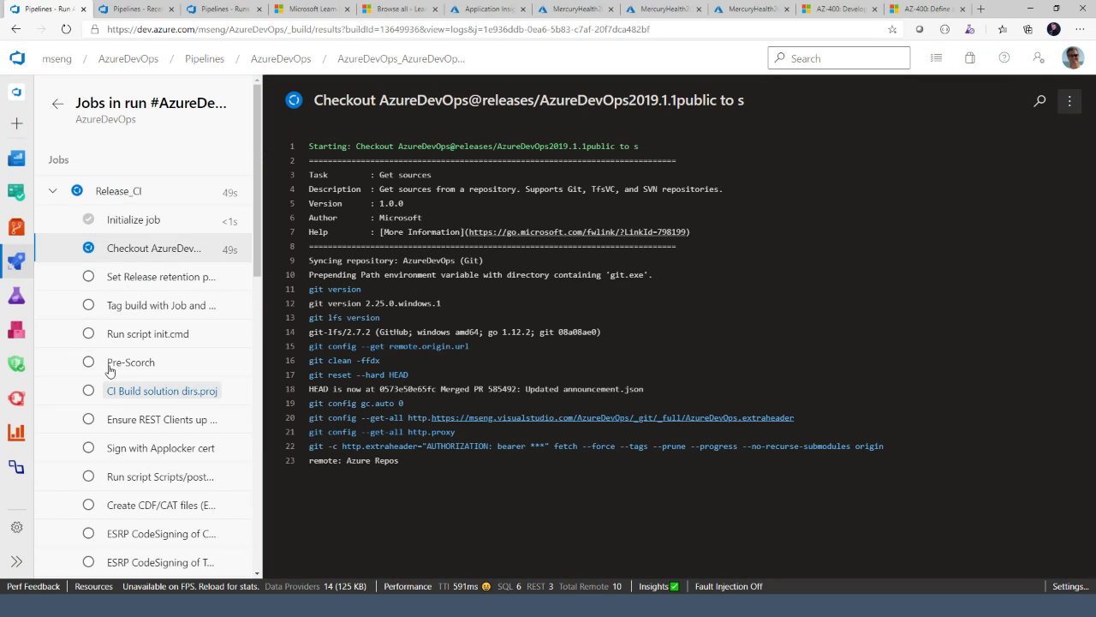
click(57, 103)
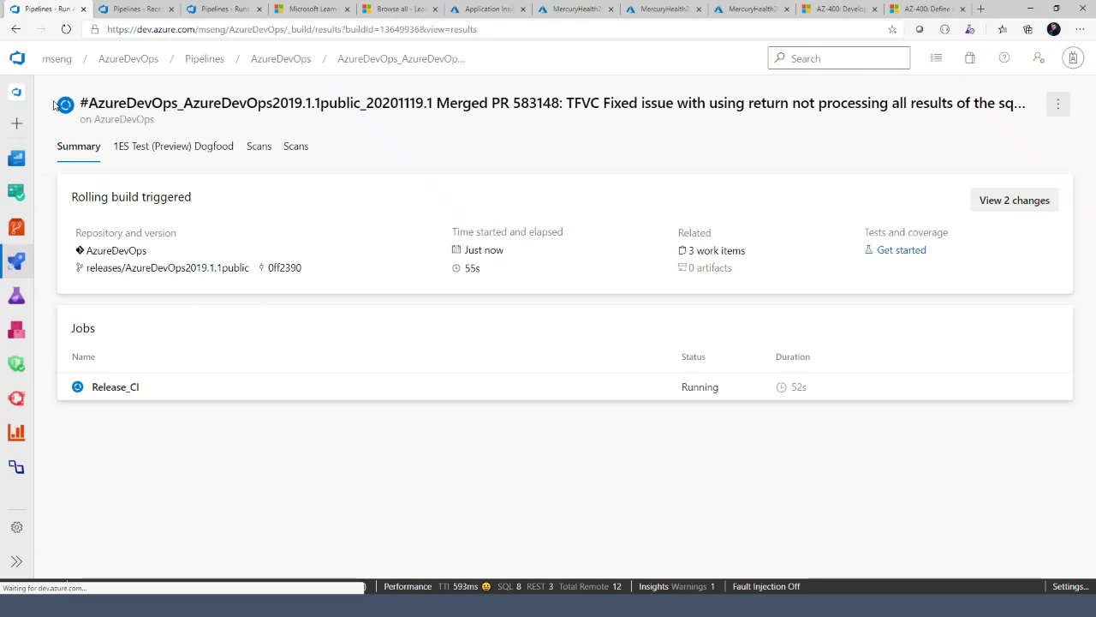
Go to the project's releases and open the TFS - Prod Update release AzureDevOps_M178_20201119.2 - 1
mouse_move(16, 261)
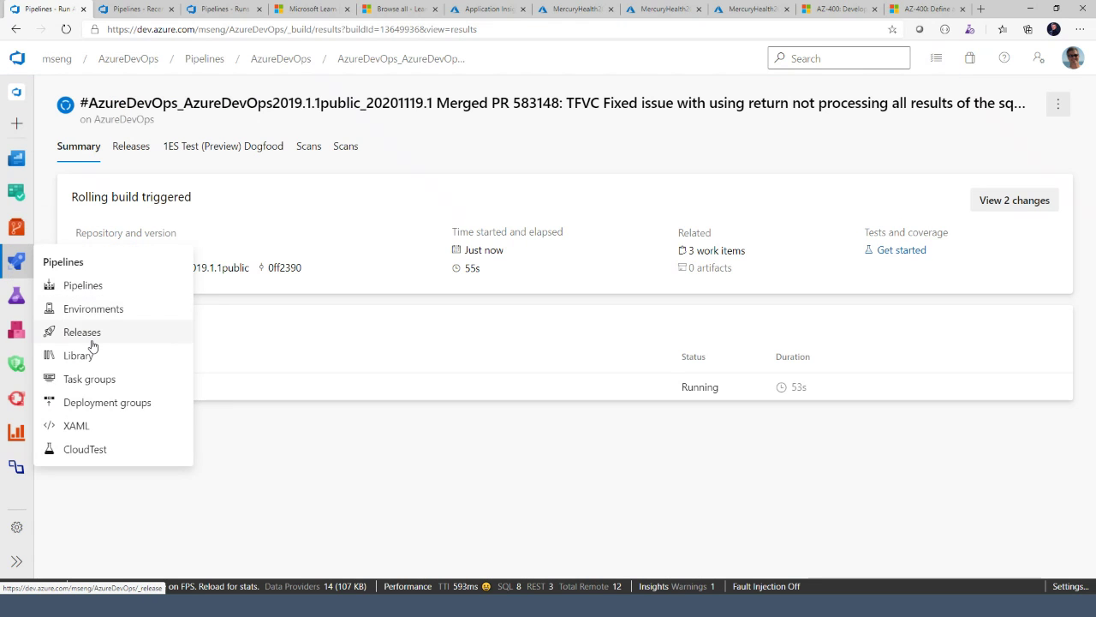
click(89, 333)
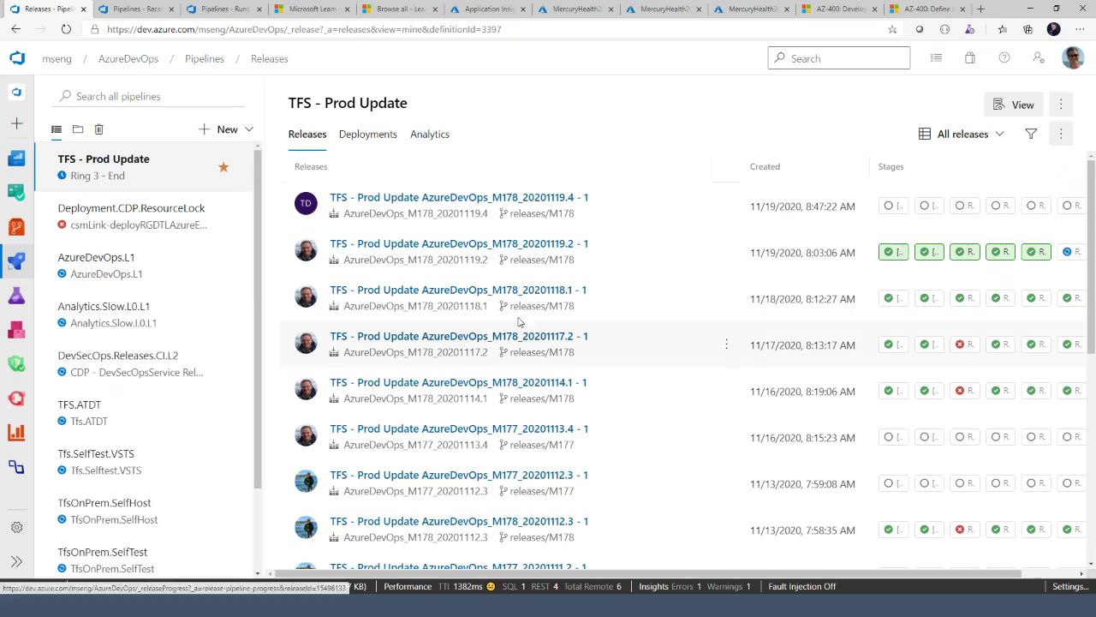
click(486, 243)
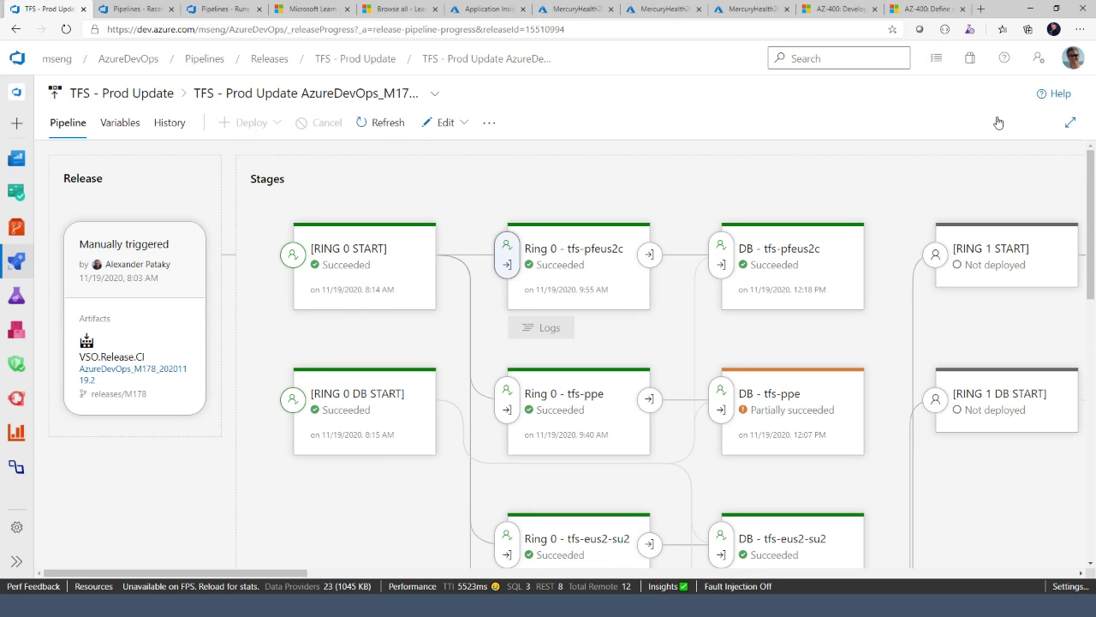
Set the page zoom to 100% and examine the release's Ring 0 stages, including the Ring 0 - tfs-wcus-0 pre-deployment gates
click(1079, 29)
click(1013, 106)
click(1013, 107)
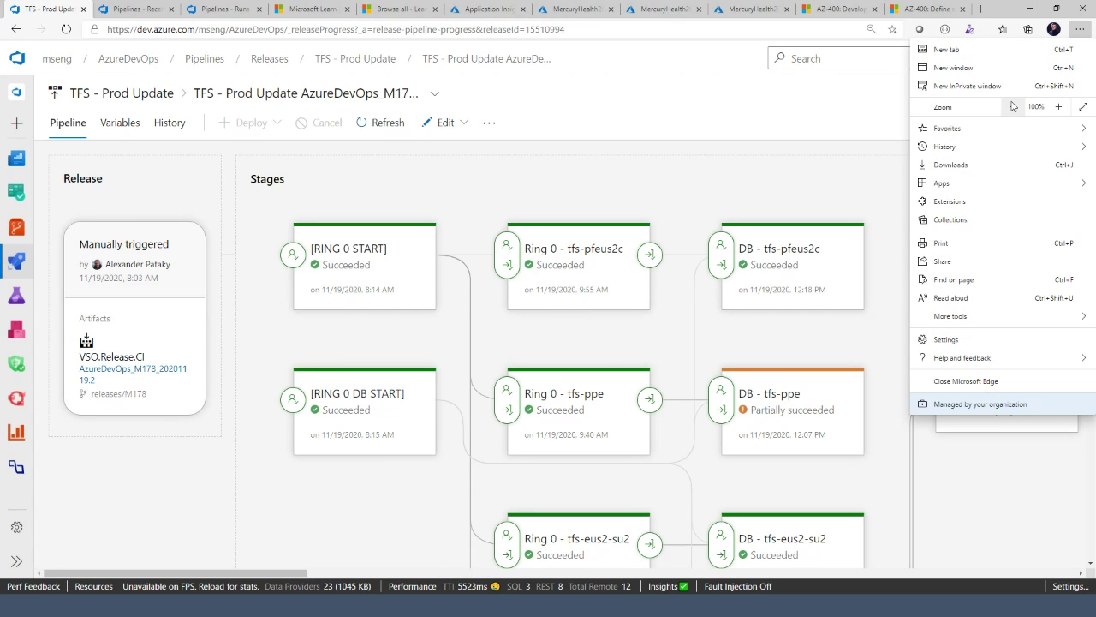
click(824, 136)
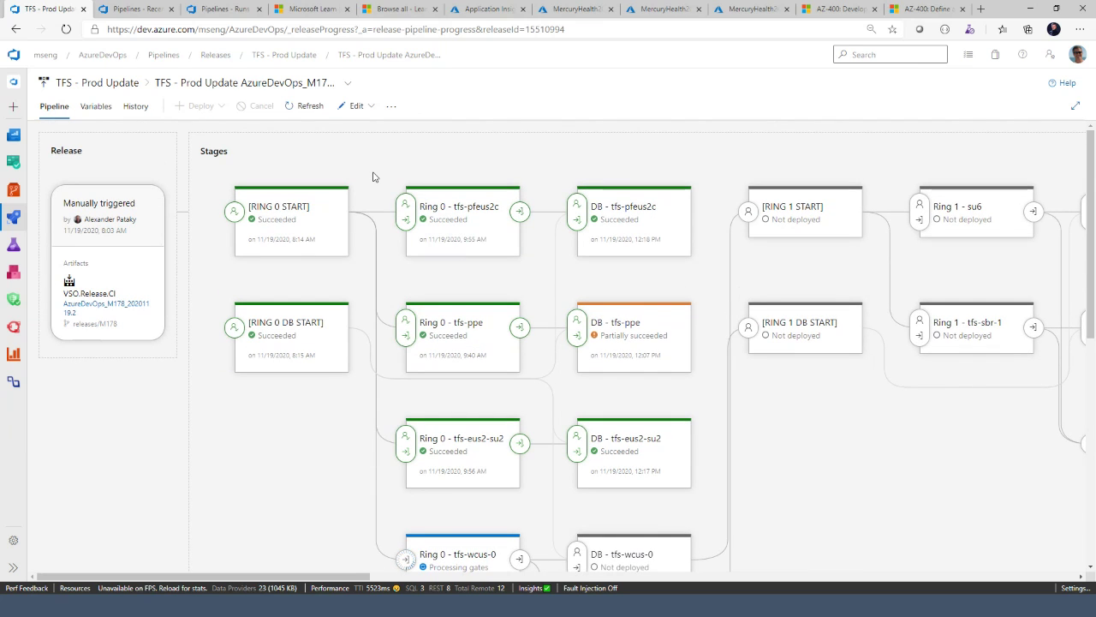
scroll(320, 335, down, 1)
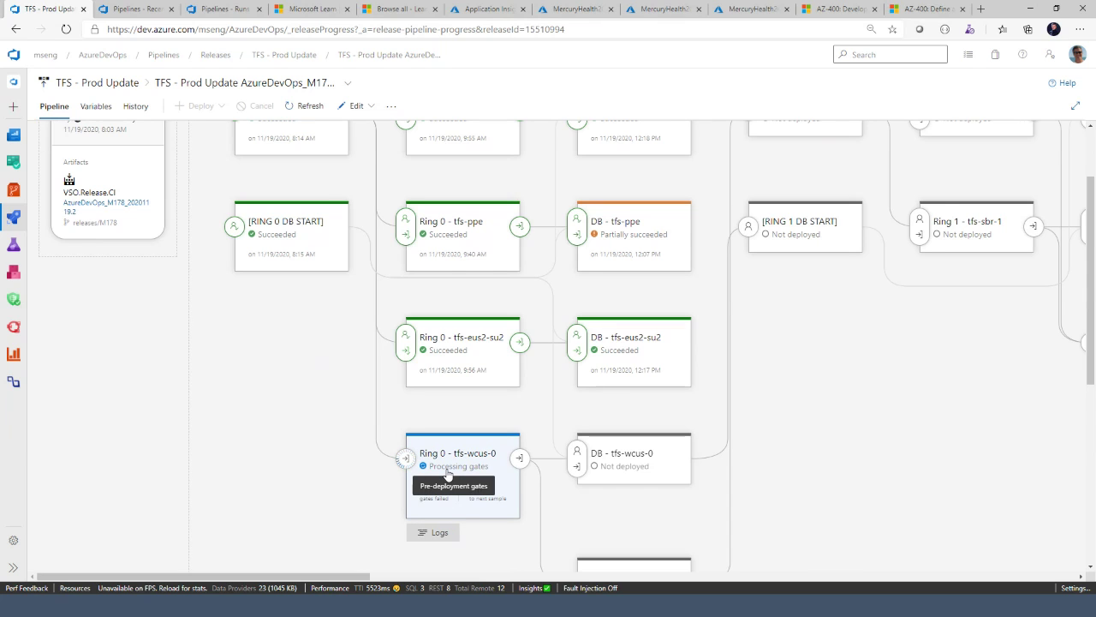
scroll(447, 474, down, 1)
scroll(447, 474, up, 1)
scroll(447, 473, up, 1)
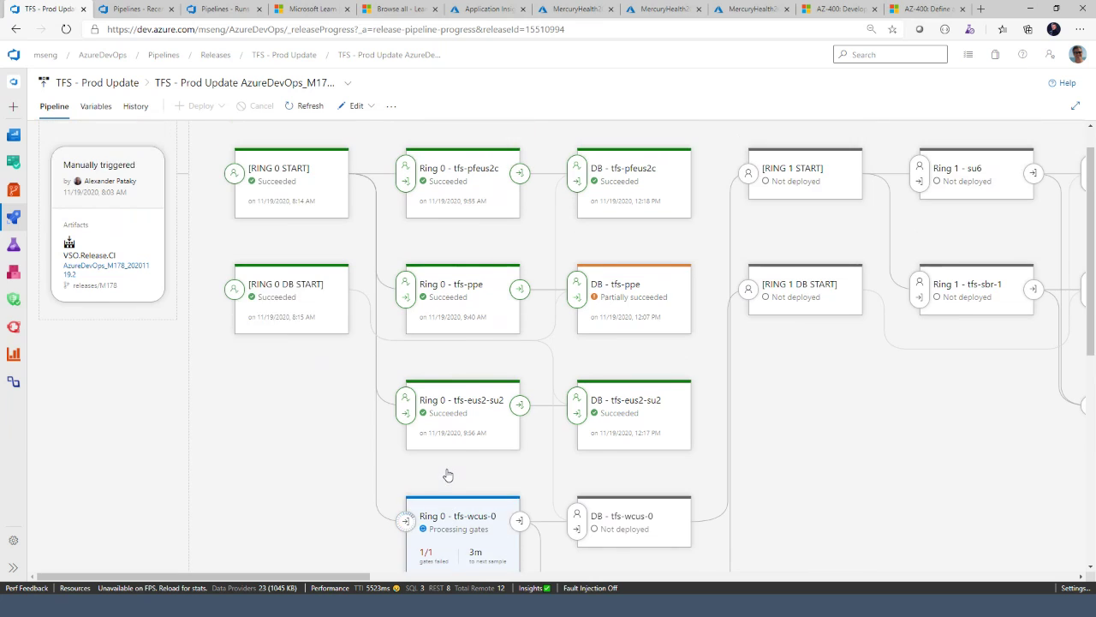
mouse_move(495, 398)
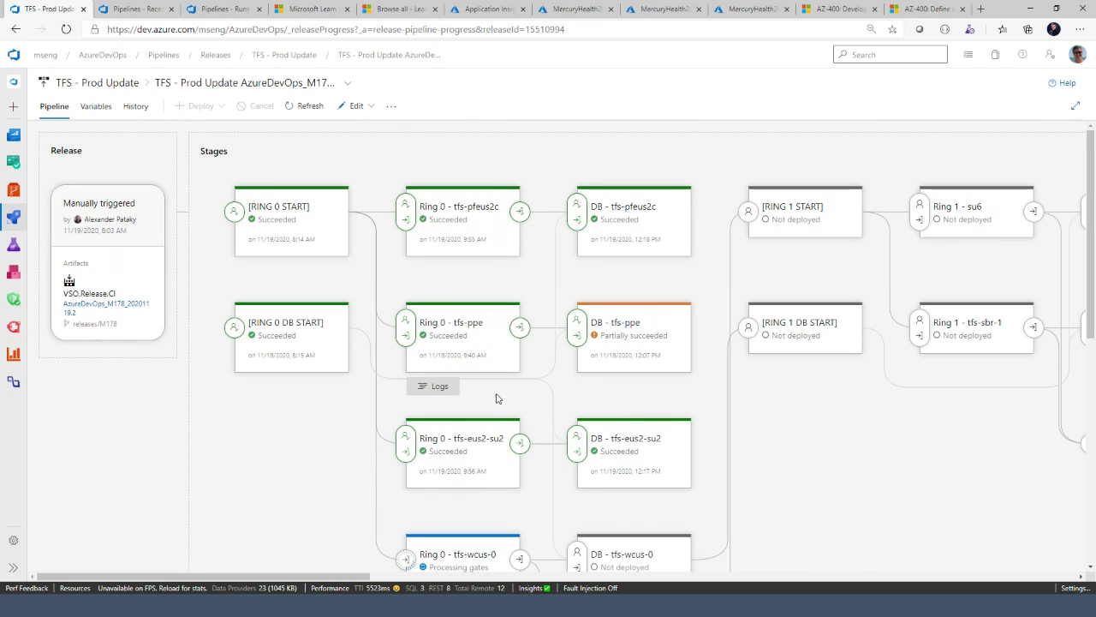
scroll(438, 417, down, 1)
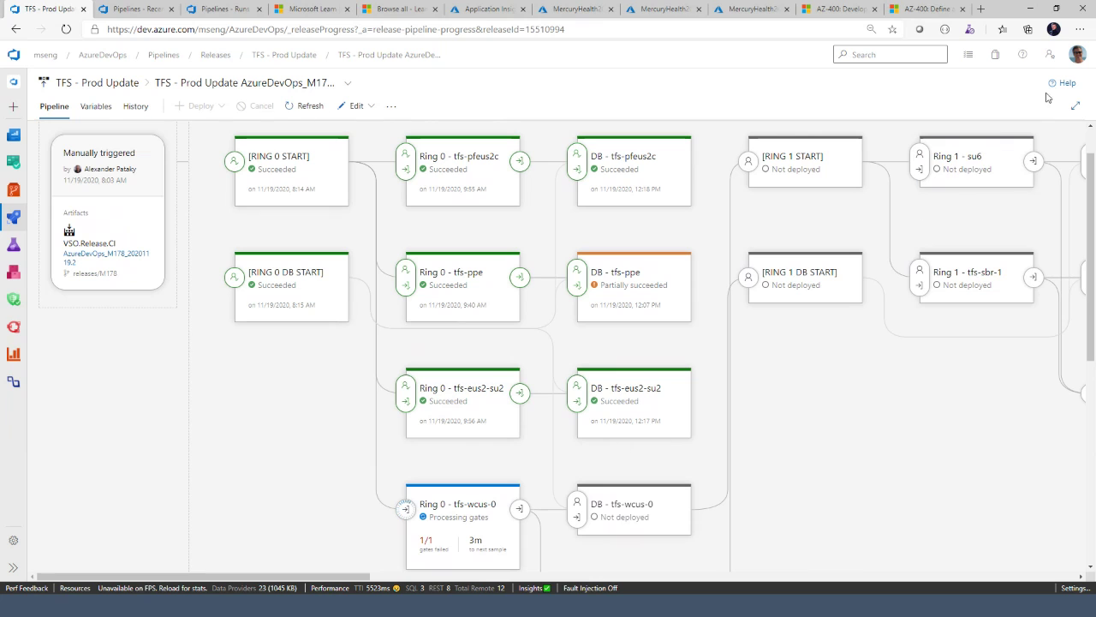
Reduce the page zoom further and examine the subsequent deployment rings of the release across to Ring 5
click(1081, 28)
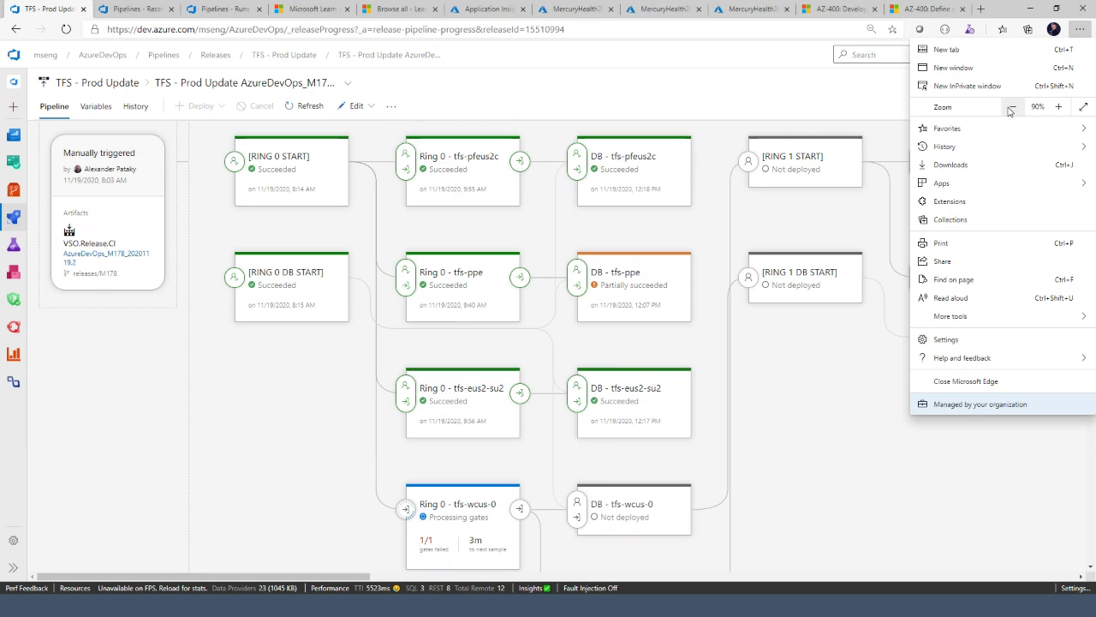
click(758, 364)
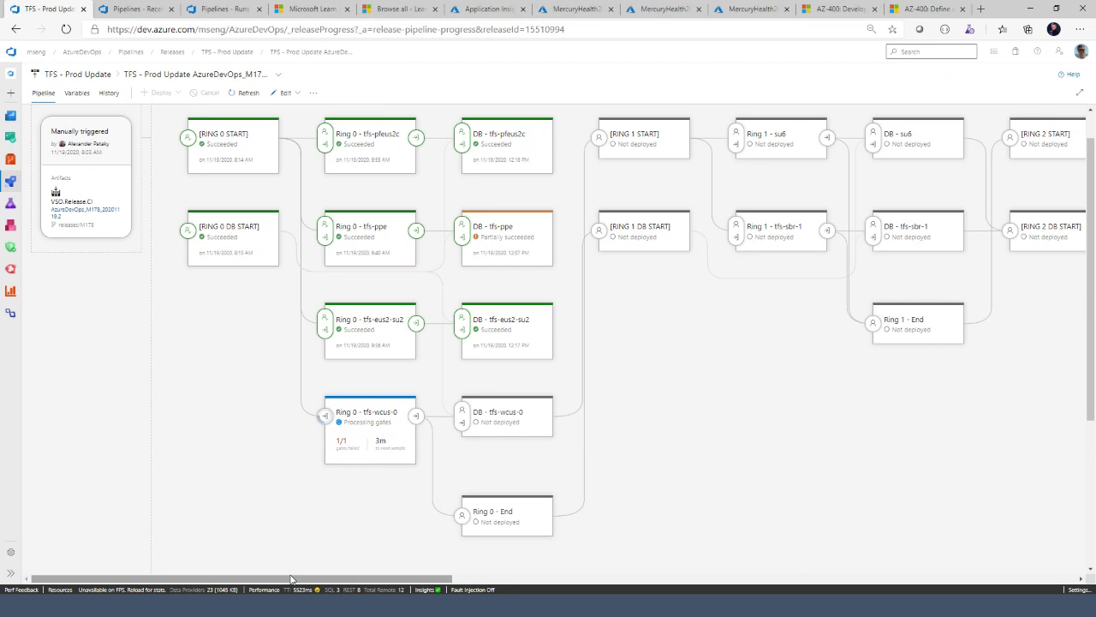
drag(333, 578, 888, 575)
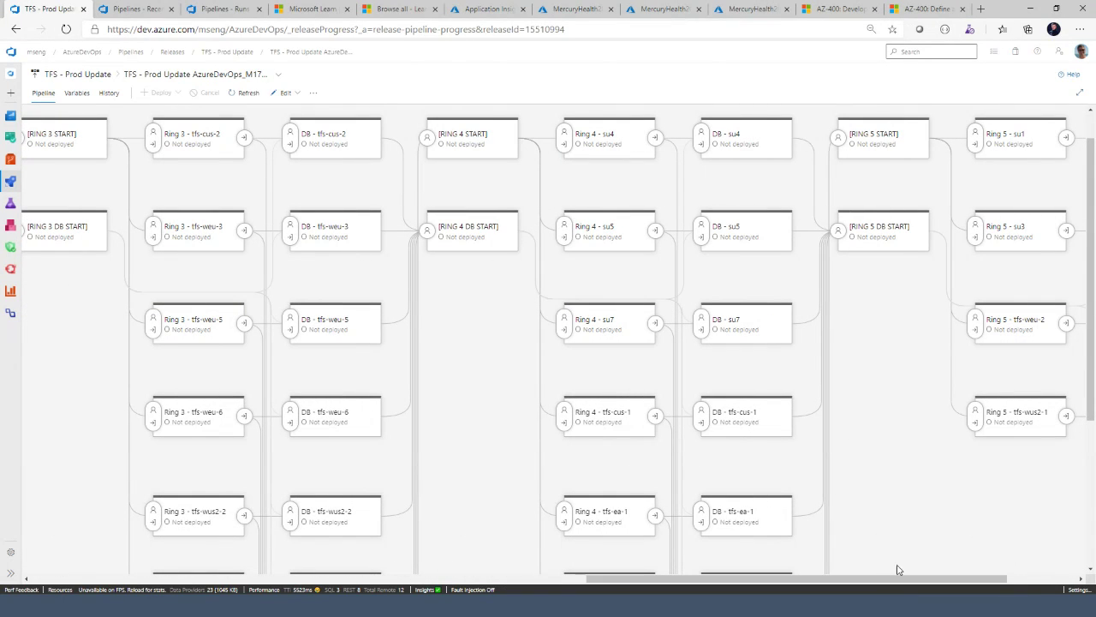